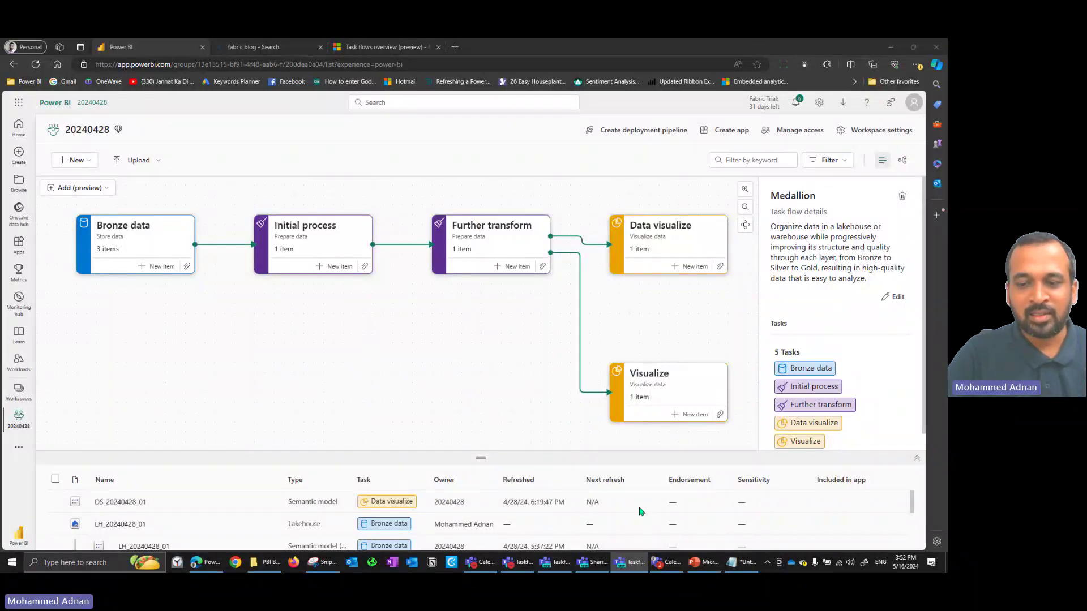
# Step: Switch to the Microsoft Fabric presentation in PowerPoint and review the Task Flow slides on its target audience and workspace features
pyautogui.click(707, 563)
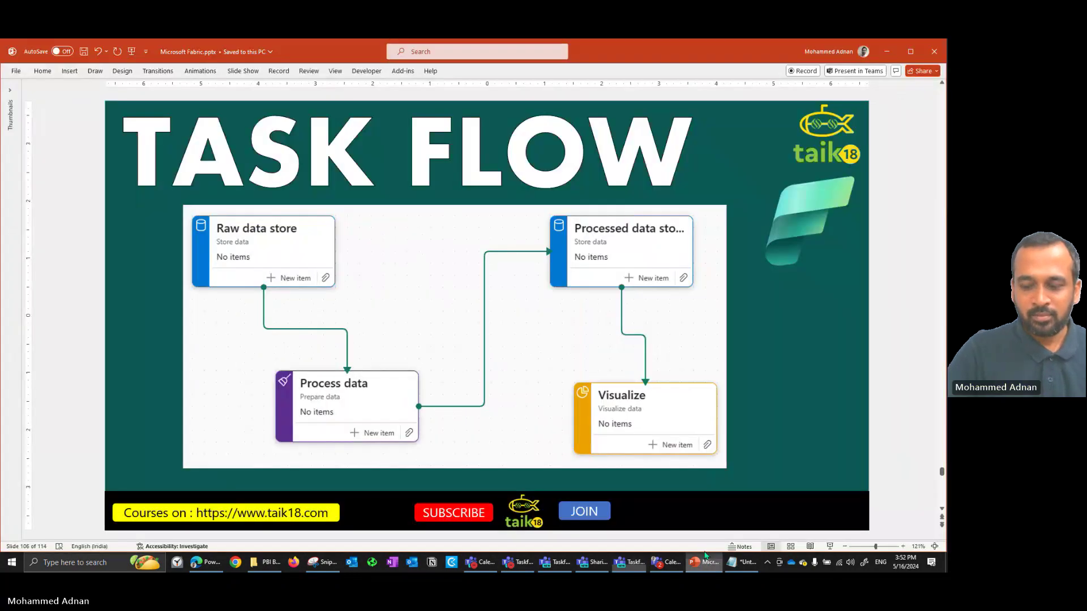
pyautogui.scroll(3, 893, 298)
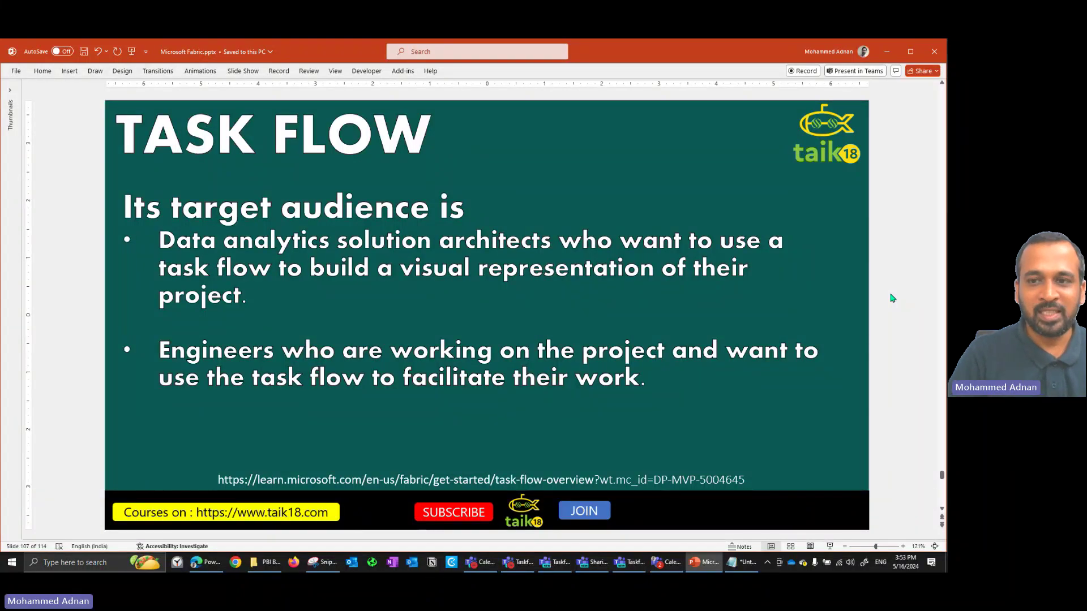
pyautogui.scroll(-1, 894, 299)
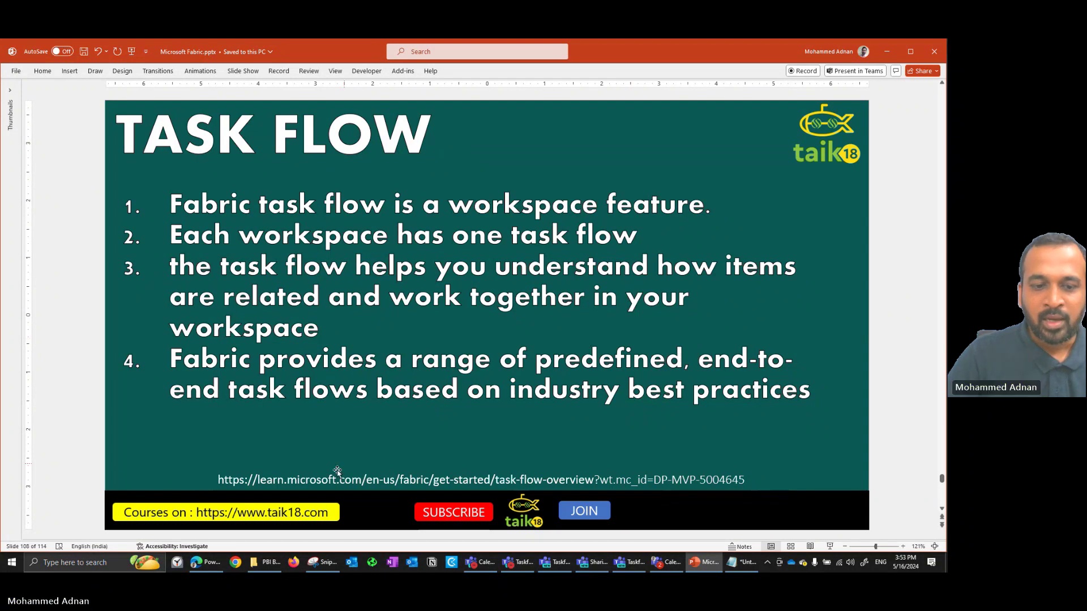
# Step: Switch back to Power BI in the browser and open the workspace 20240430
pyautogui.click(210, 564)
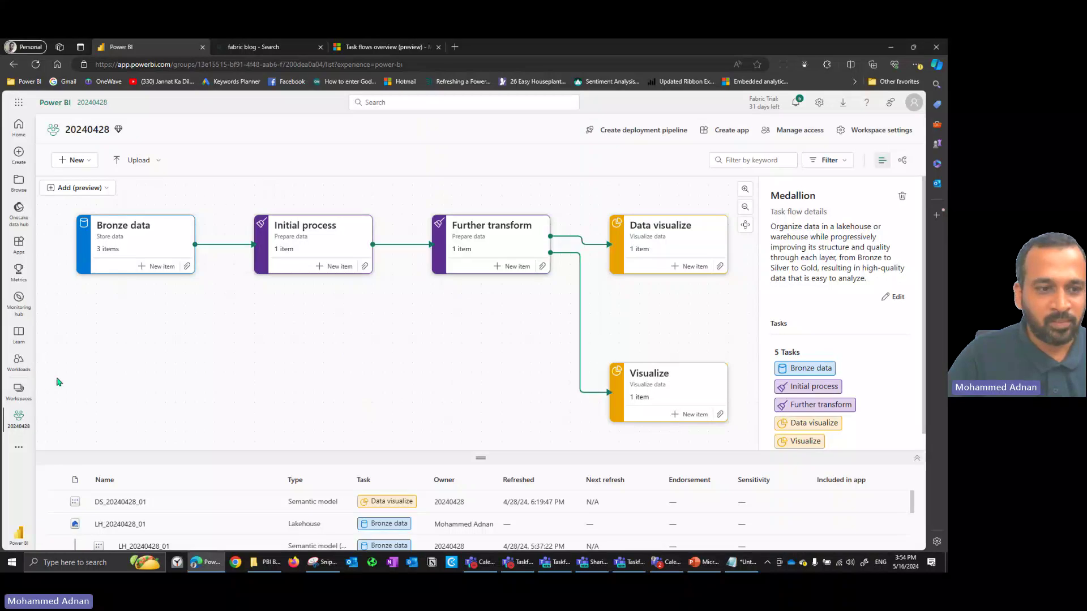
pyautogui.click(19, 396)
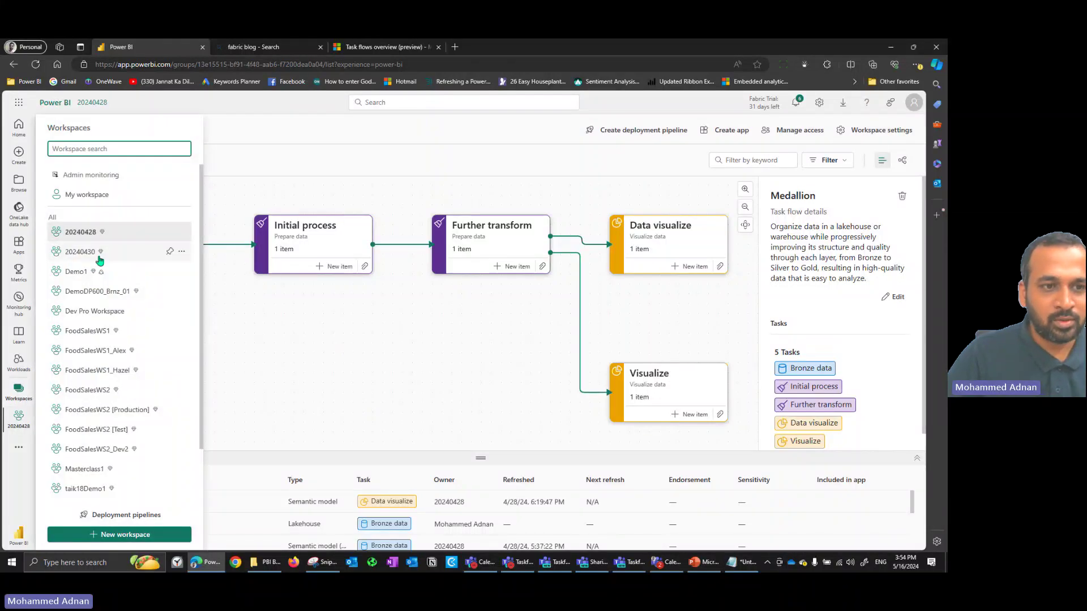
pyautogui.click(85, 252)
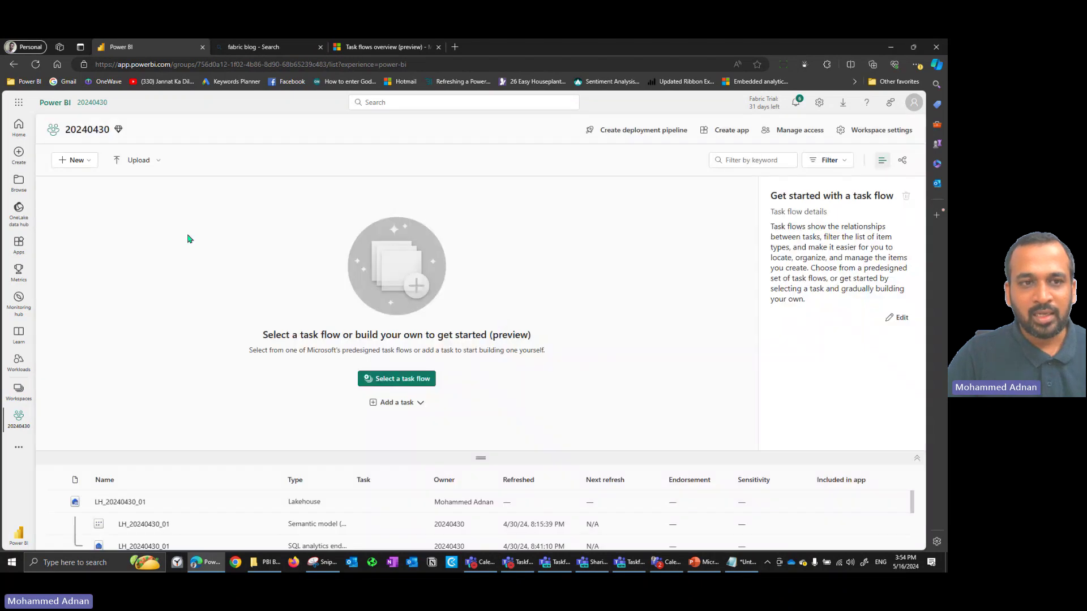
# Step: Browse the predefined task flows and apply the Medallion one to the workspace
pyautogui.moveTo(455, 452); pyautogui.dragTo(522, 170)
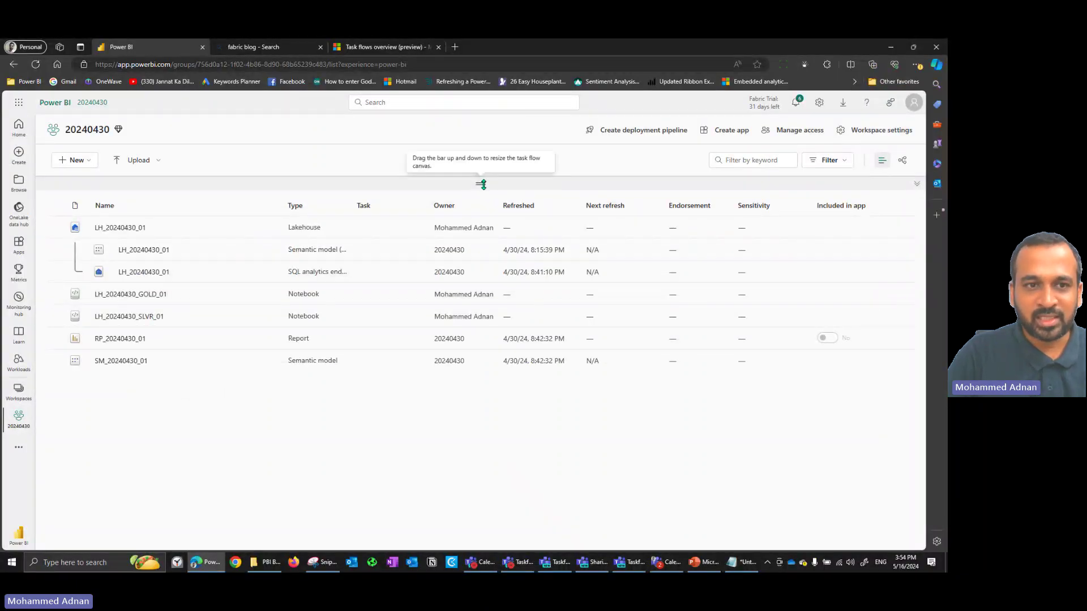
pyautogui.moveTo(482, 184); pyautogui.dragTo(479, 426)
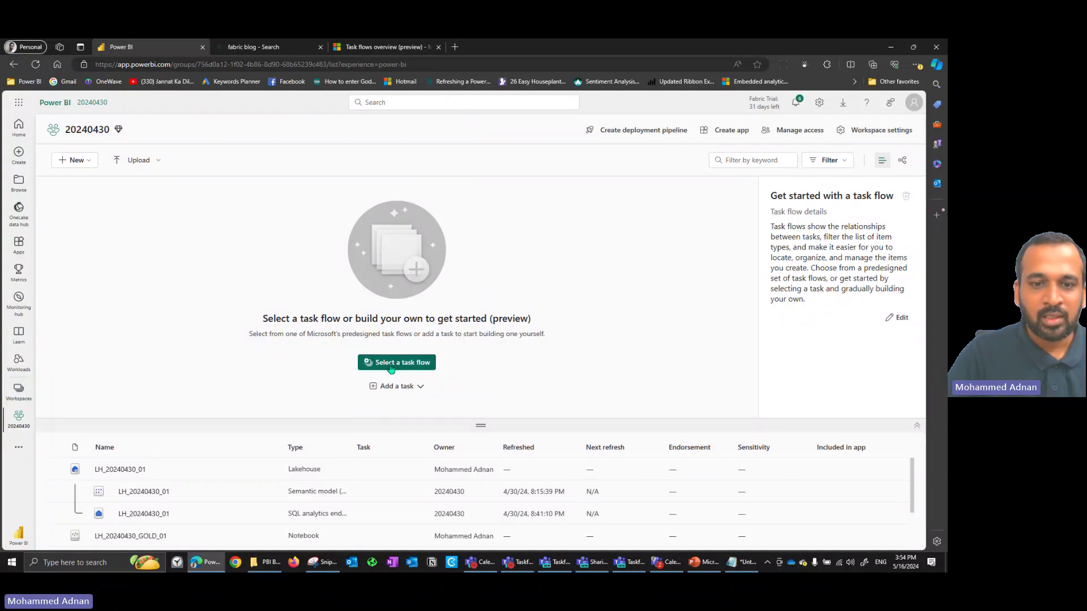
pyautogui.click(392, 367)
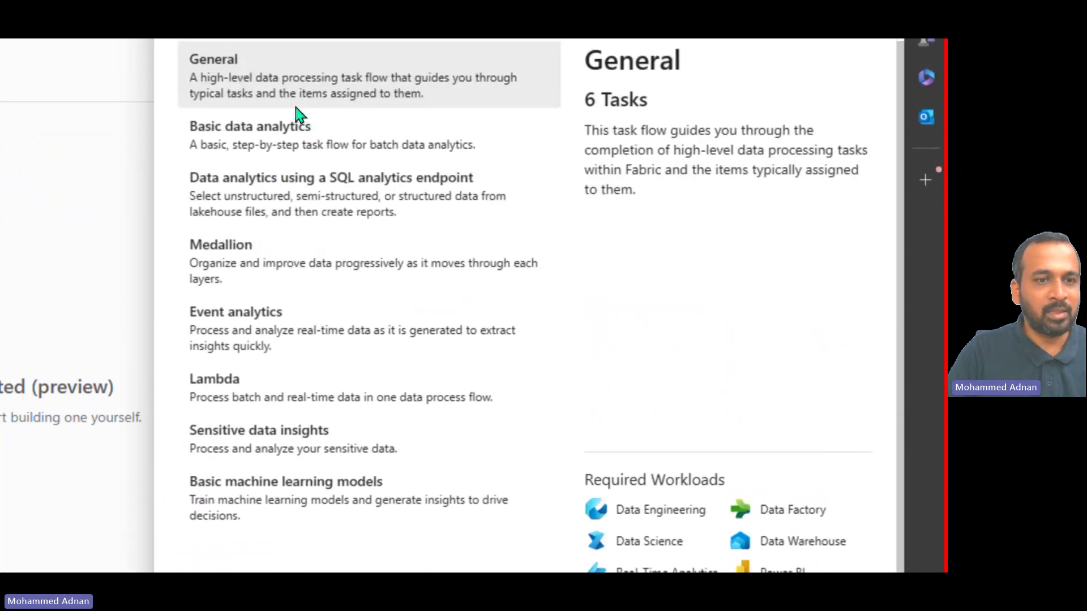
pyautogui.click(261, 262)
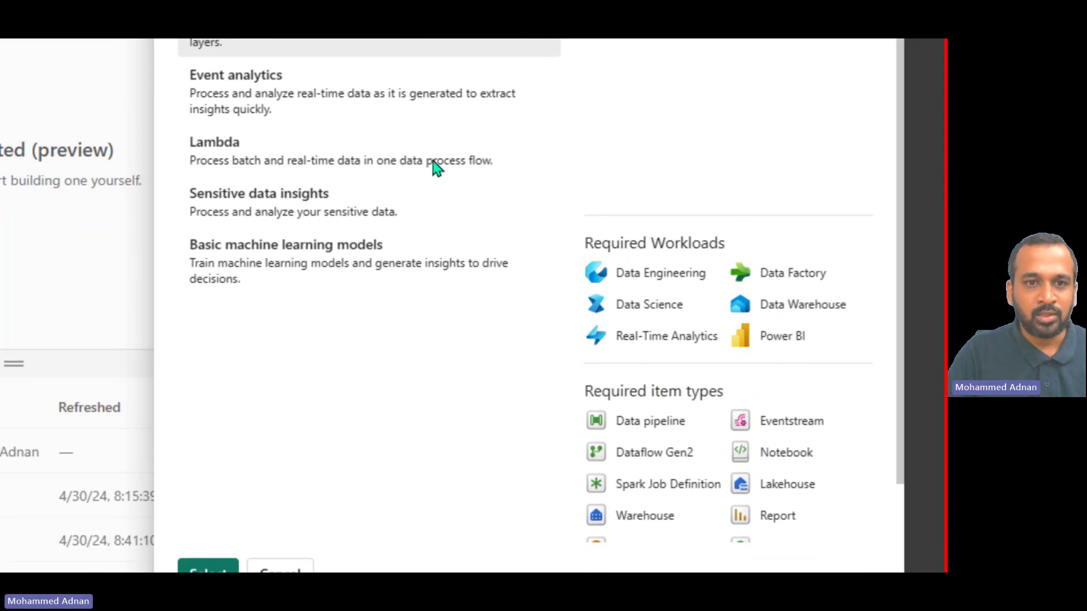
pyautogui.click(320, 422)
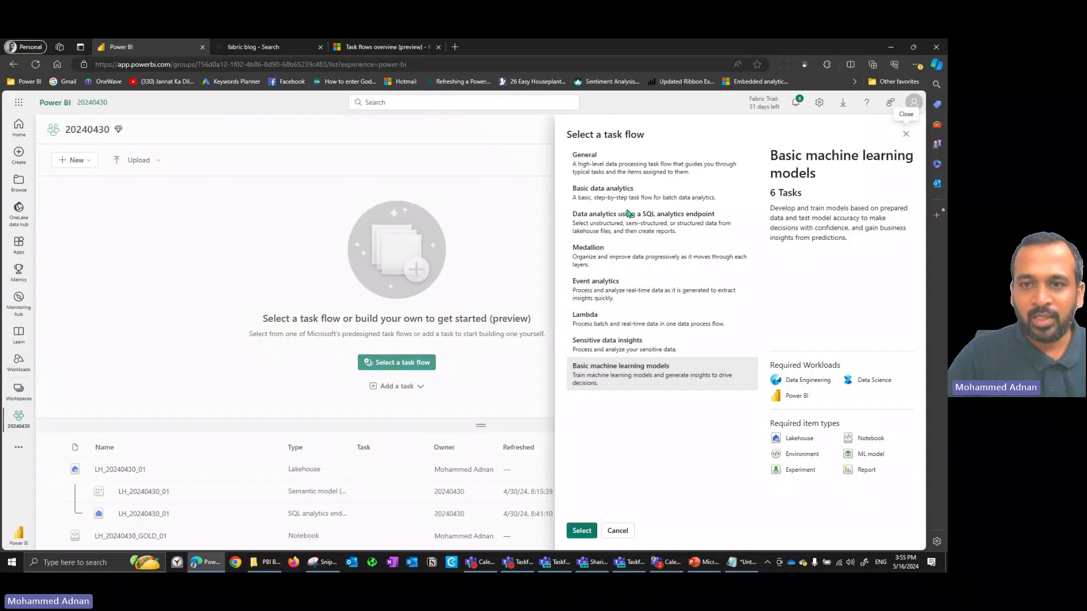
pyautogui.click(614, 256)
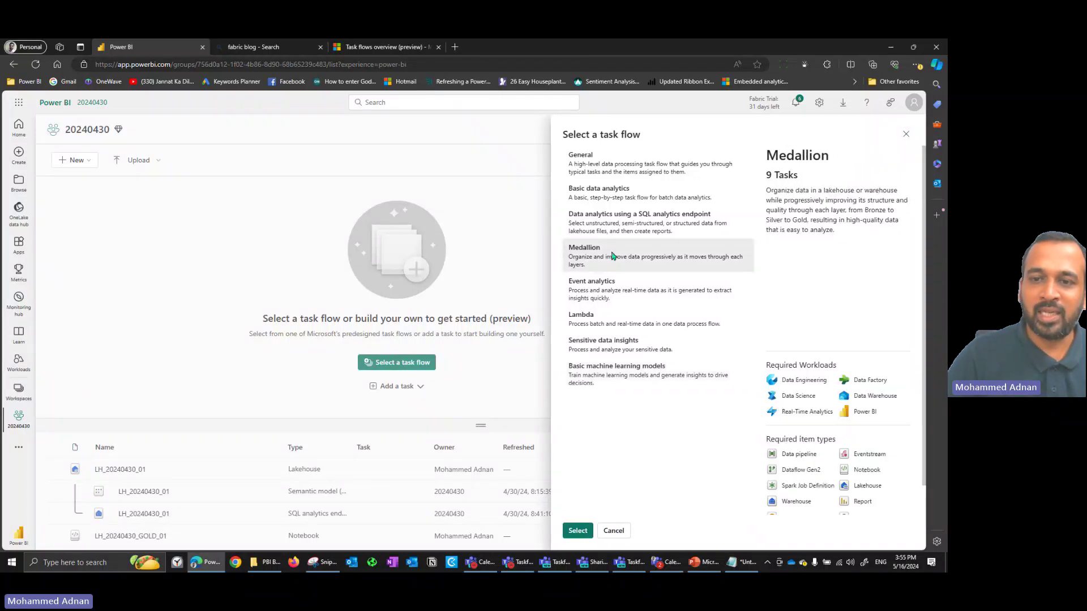
pyautogui.click(578, 530)
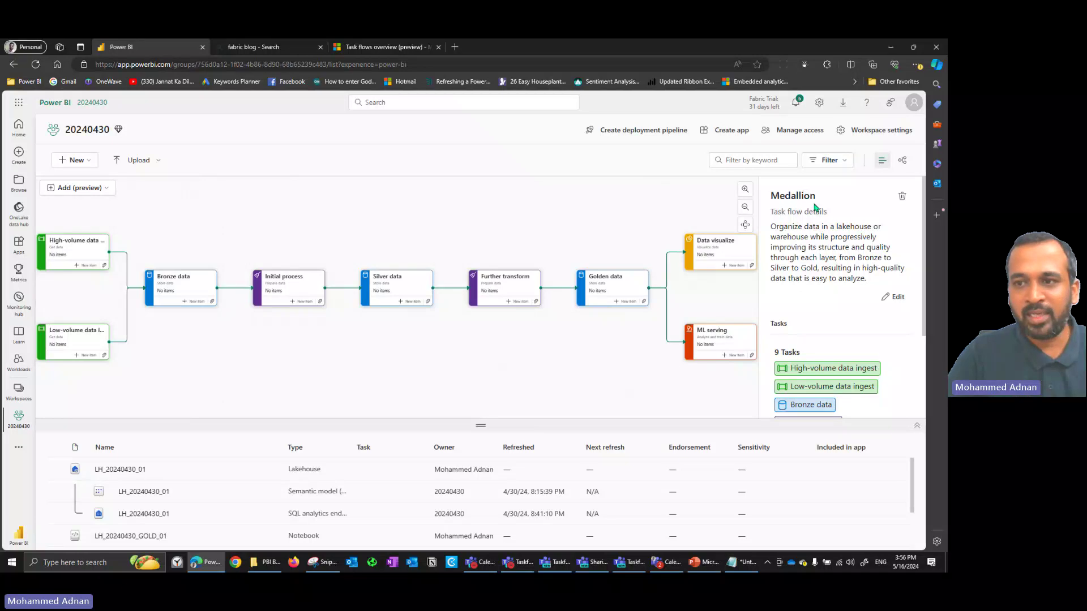
# Step: Rename the task flow as "Medallion test1" and save its details
pyautogui.click(894, 297)
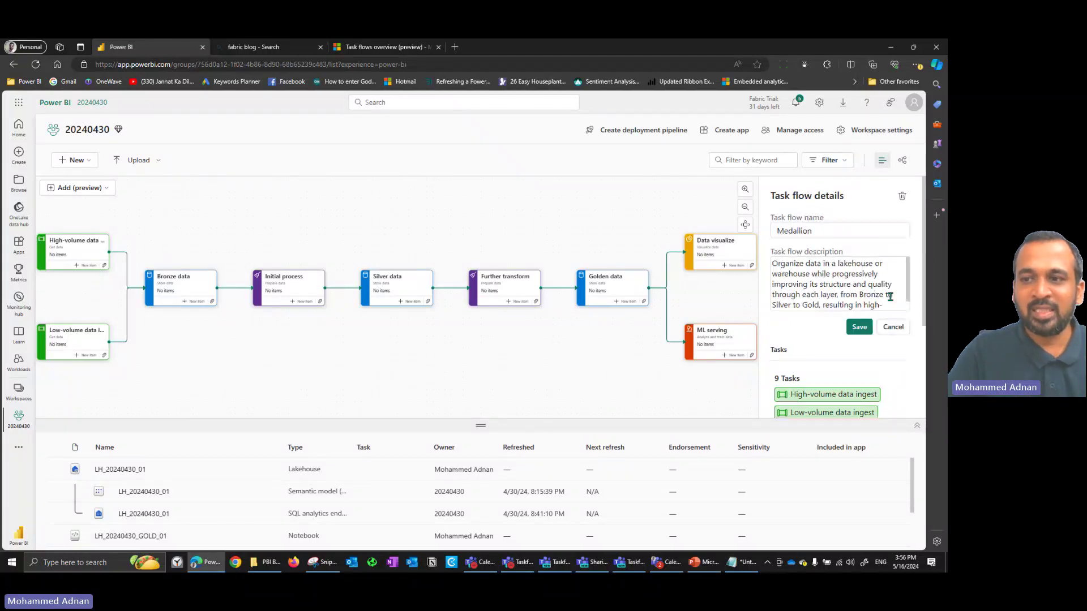
pyautogui.click(830, 230)
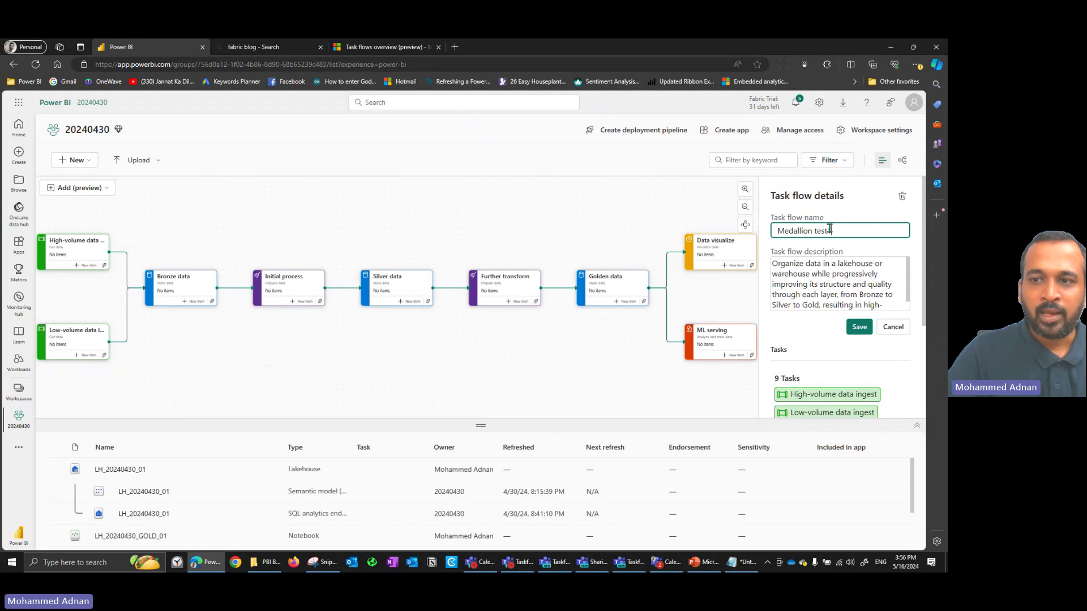
pyautogui.write('test1')
pyautogui.moveTo(800, 263); pyautogui.dragTo(858, 295)
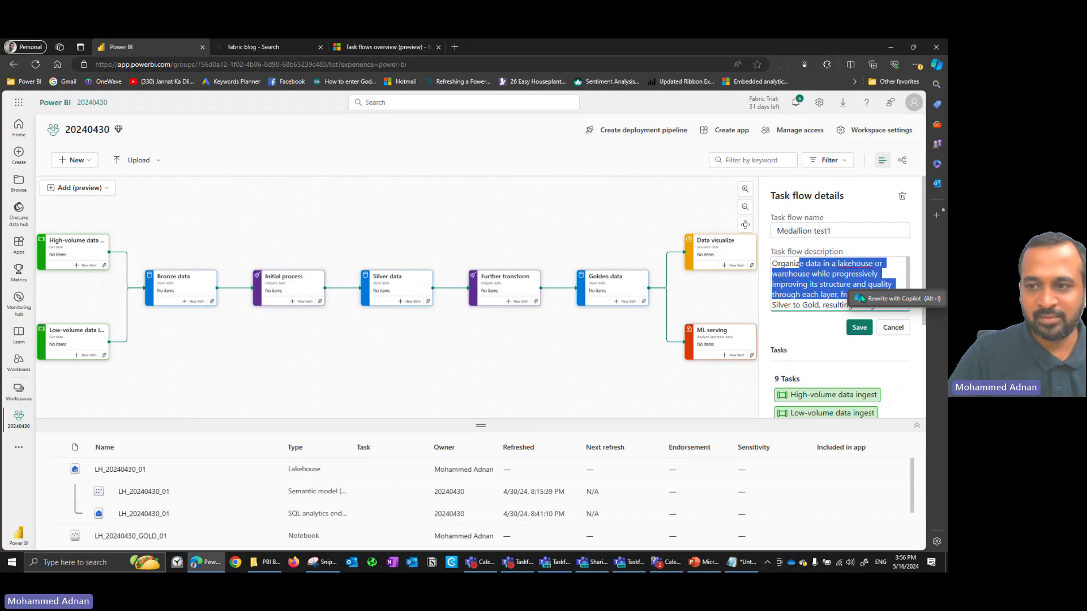
pyautogui.click(859, 329)
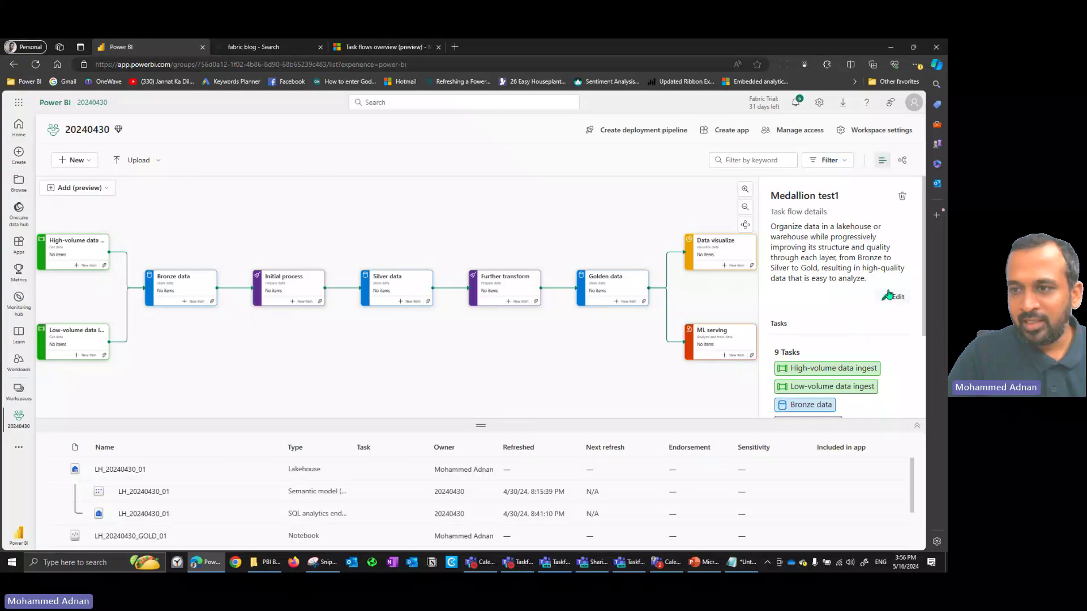
# Step: Delete the High-volume data ingest and Low-volume data ingest tasks from the task flow
pyautogui.scroll(-2, 846, 272)
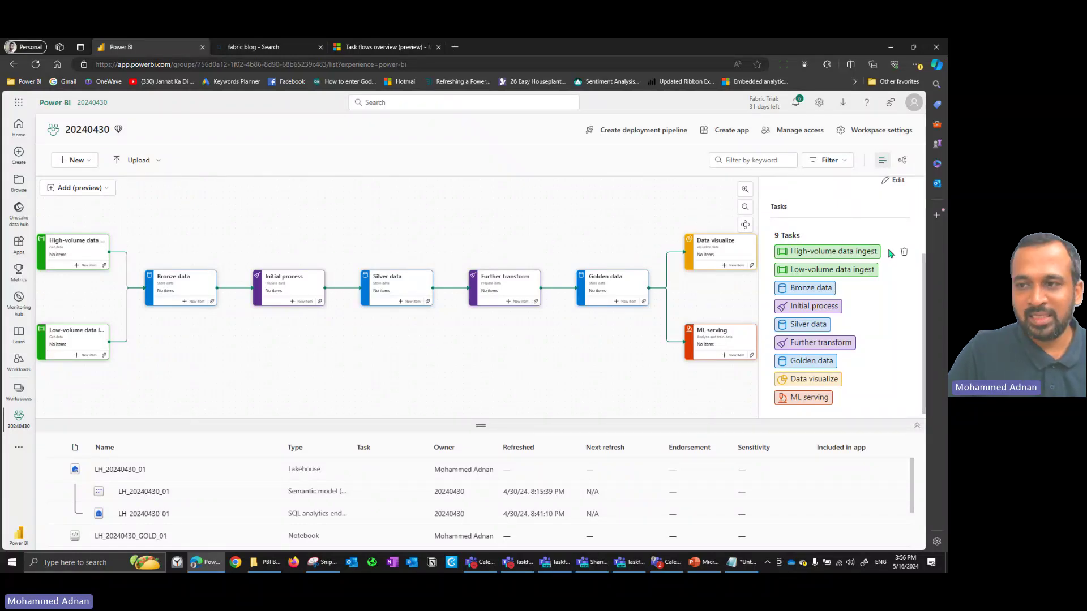
pyautogui.click(905, 252)
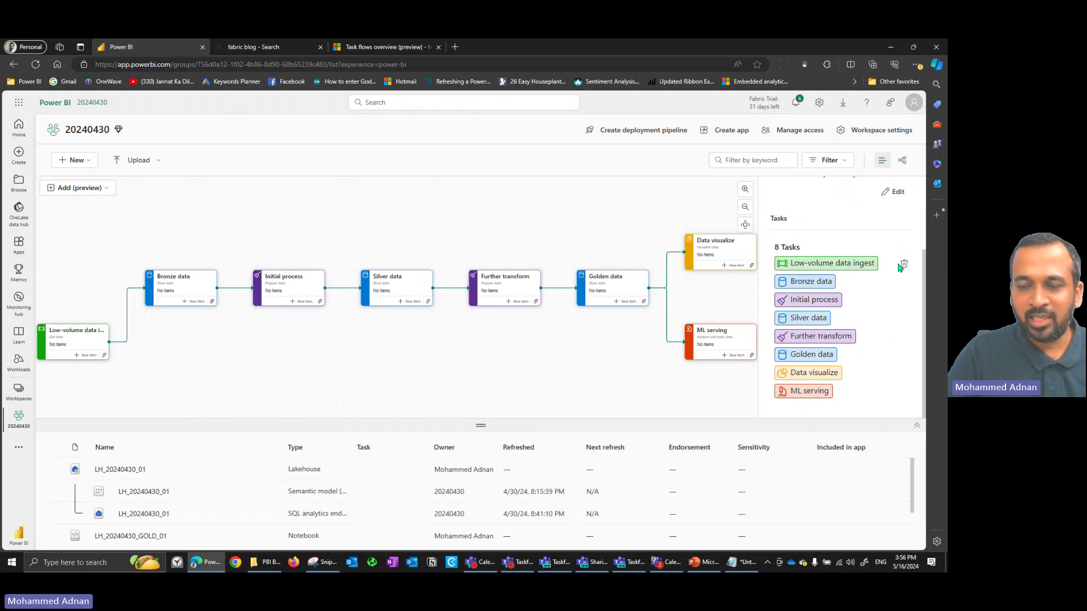
pyautogui.click(72, 338)
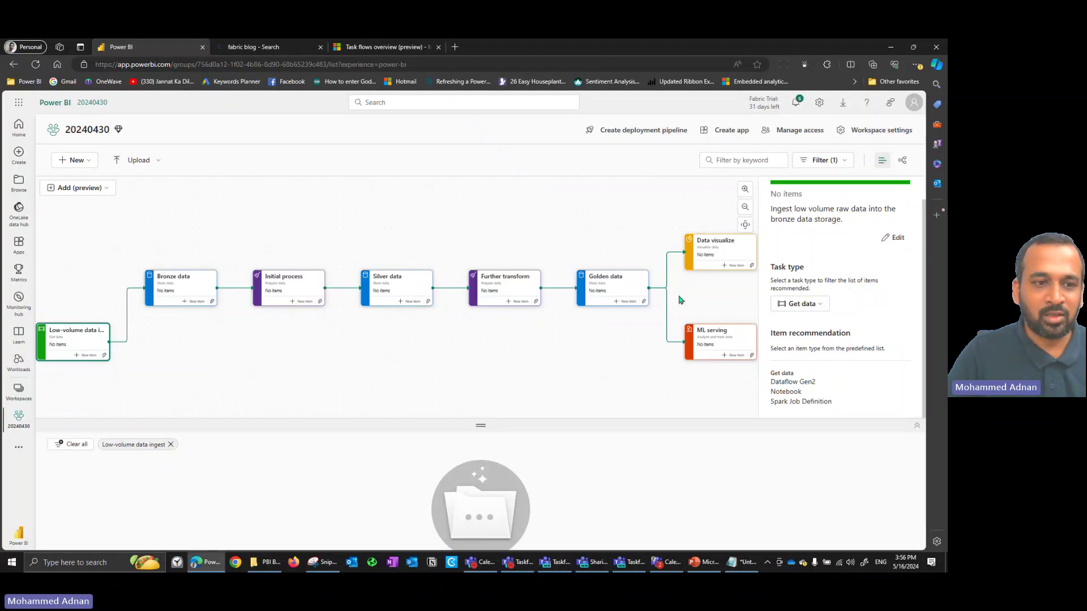
pyautogui.click(98, 286)
pyautogui.click(905, 370)
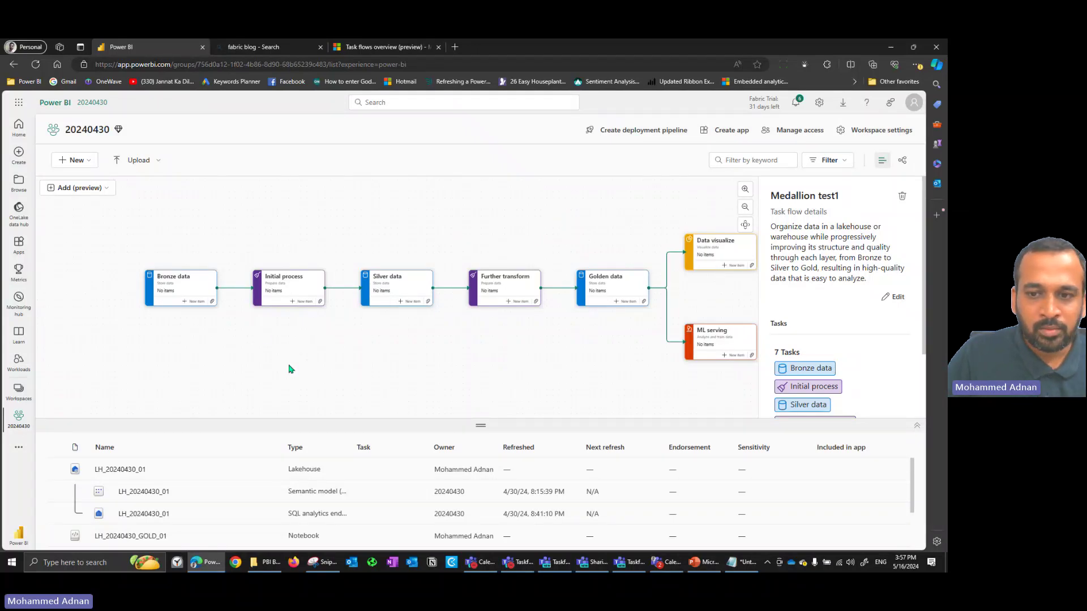
# Step: Enlarge the tasks on the canvas for inspection and shorten the canvas to make room for the workspace item list
pyautogui.click(745, 191)
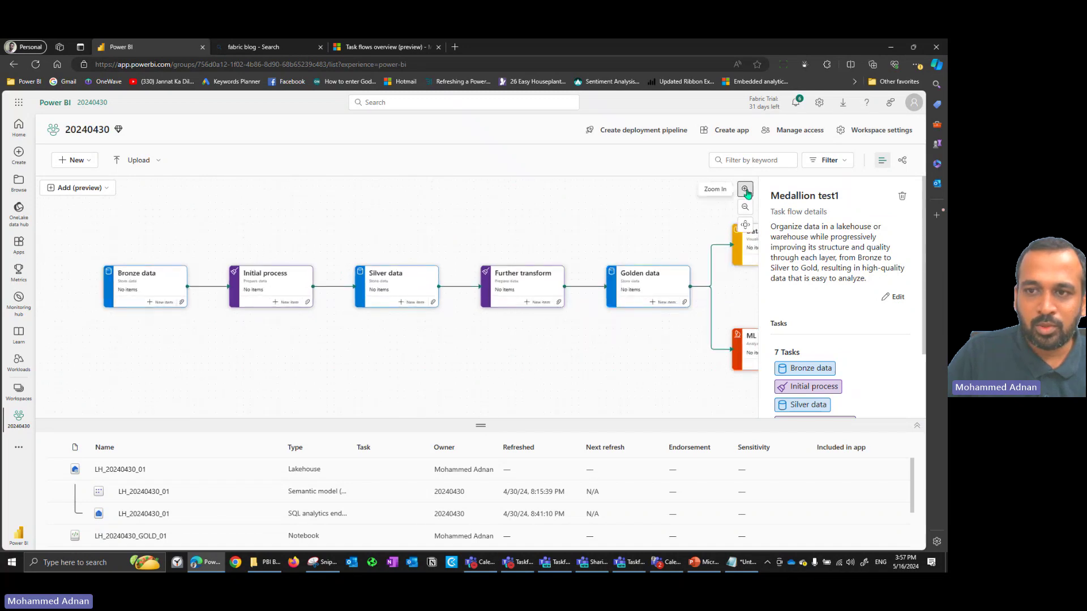
pyautogui.click(746, 191)
pyautogui.click(745, 191)
pyautogui.moveTo(189, 372); pyautogui.dragTo(331, 374)
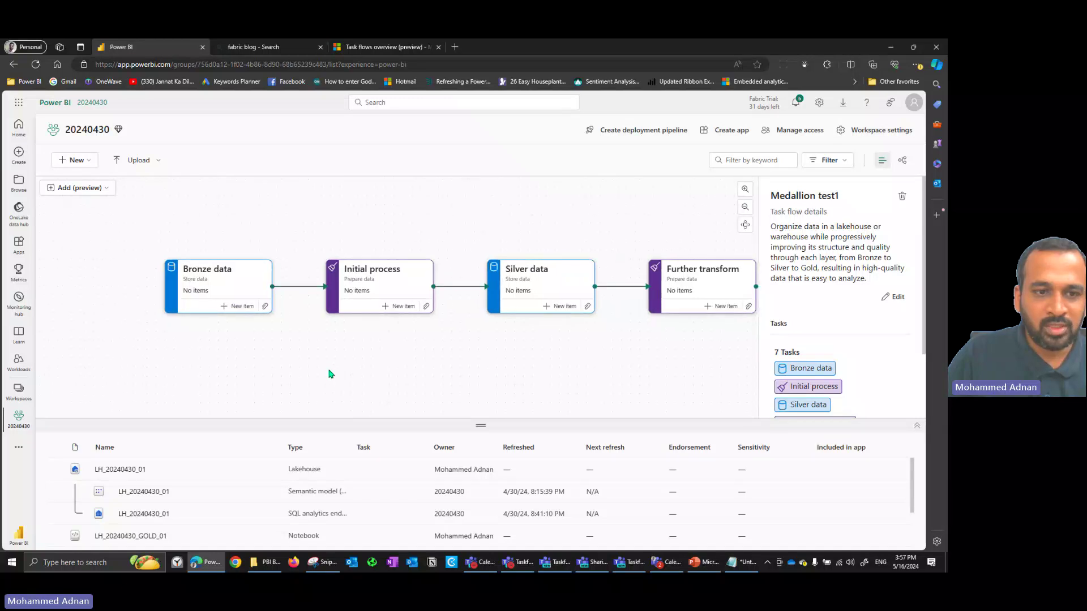
pyautogui.moveTo(267, 425); pyautogui.dragTo(266, 318)
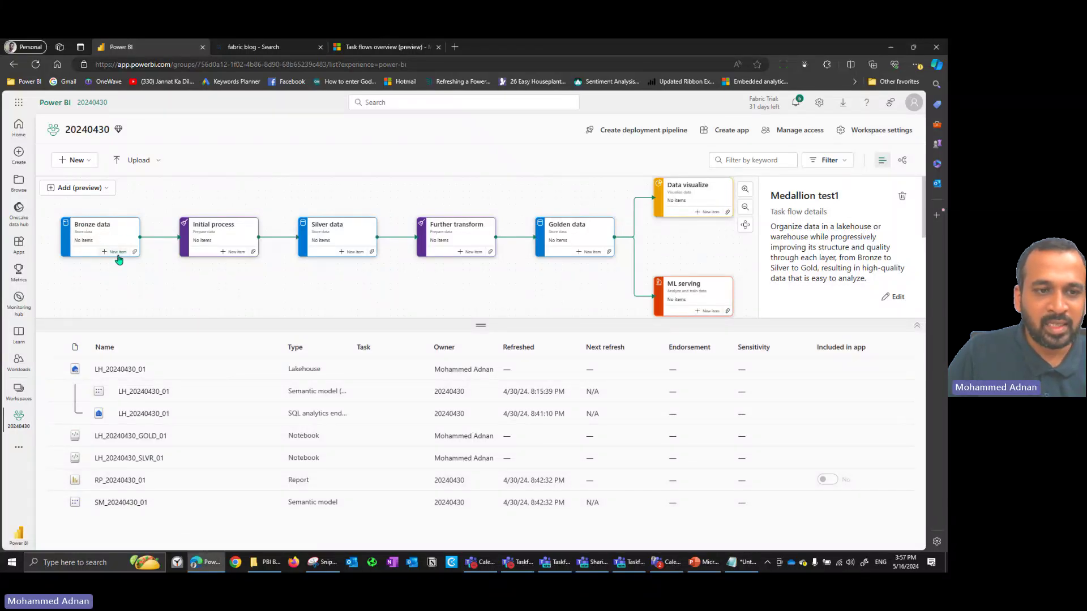
# Step: Check the new-item options of the Bronze data task and assign the existing lakehouse LH_20240430_01 to it
pyautogui.click(93, 227)
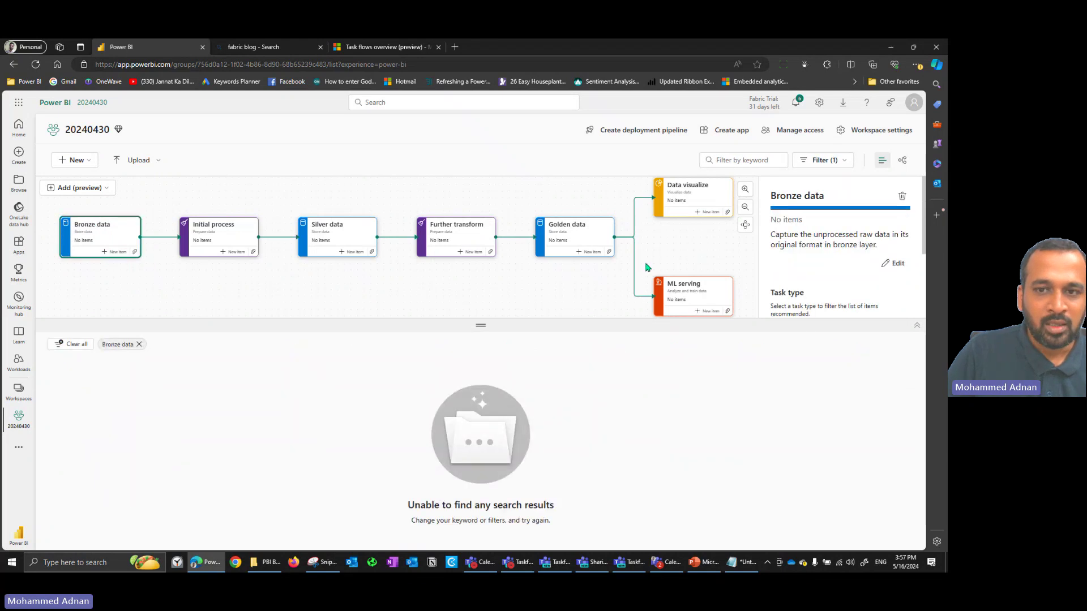
pyautogui.click(745, 189)
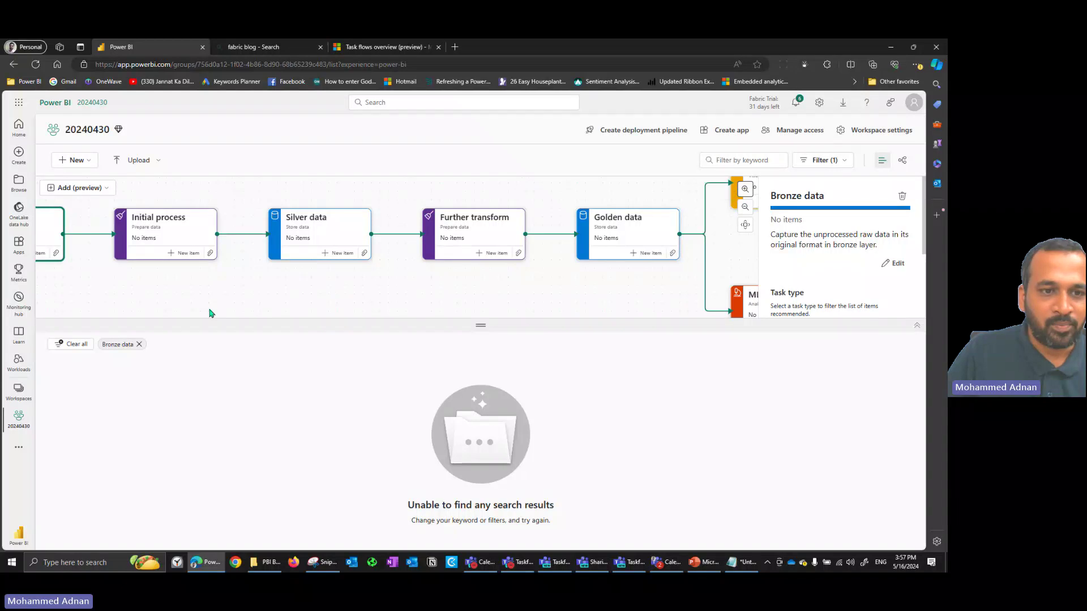
pyautogui.moveTo(209, 313); pyautogui.dragTo(418, 305)
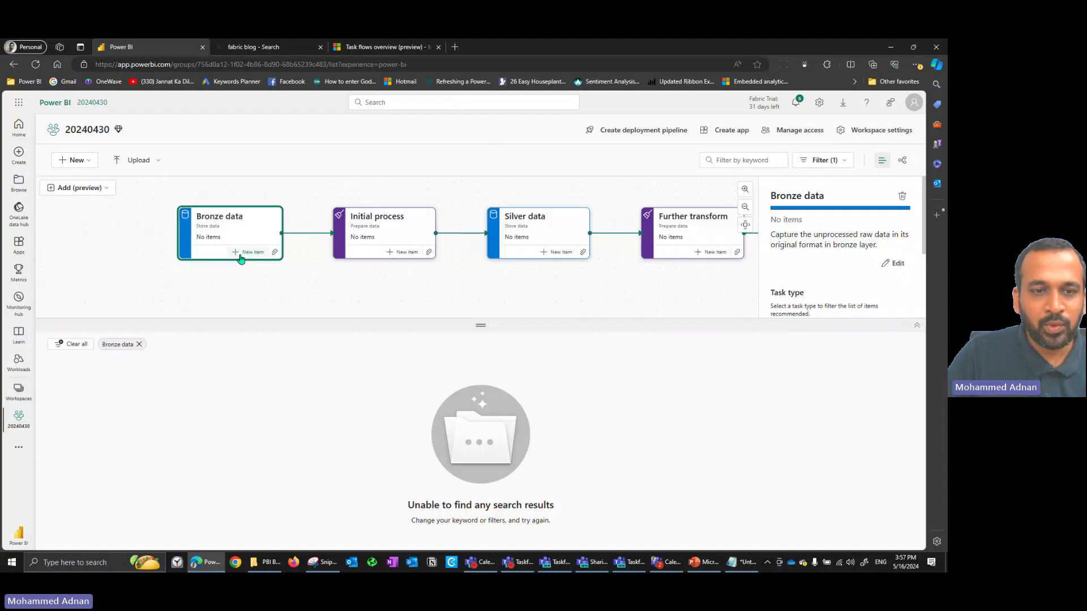
pyautogui.click(249, 252)
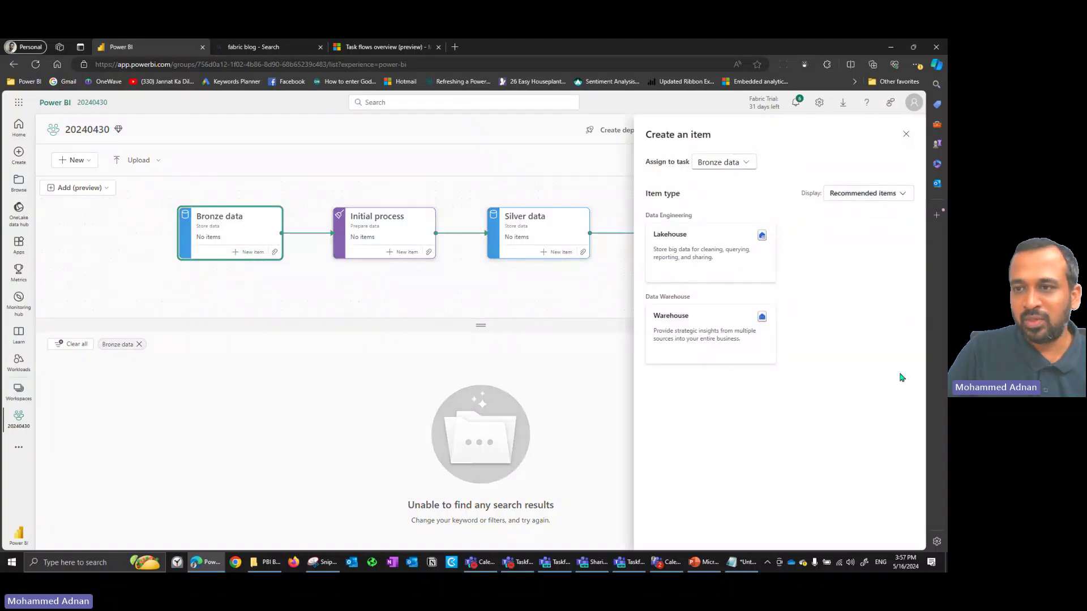
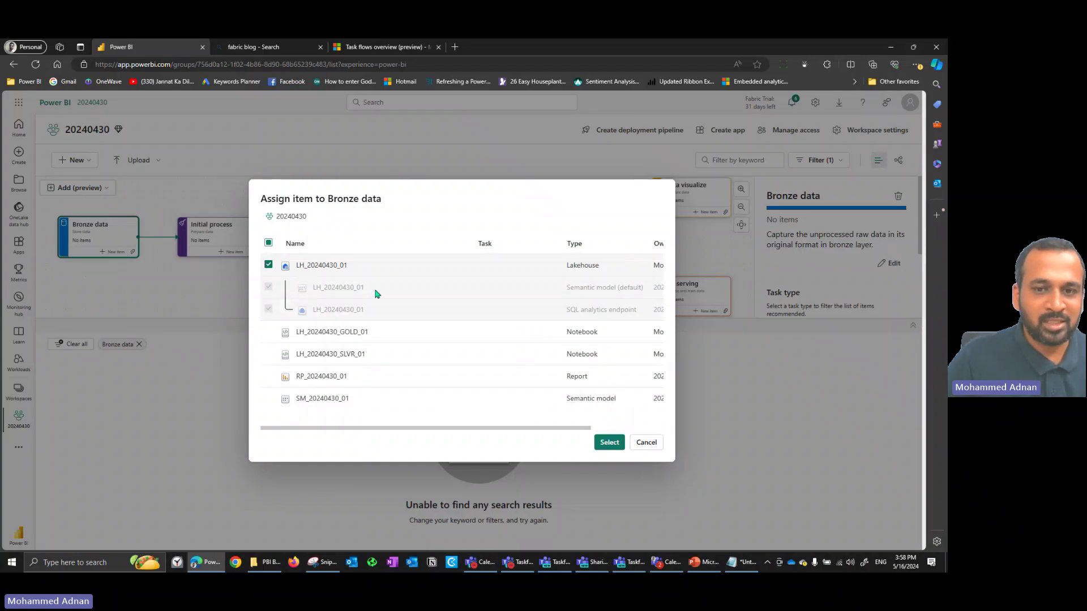
pyautogui.click(609, 444)
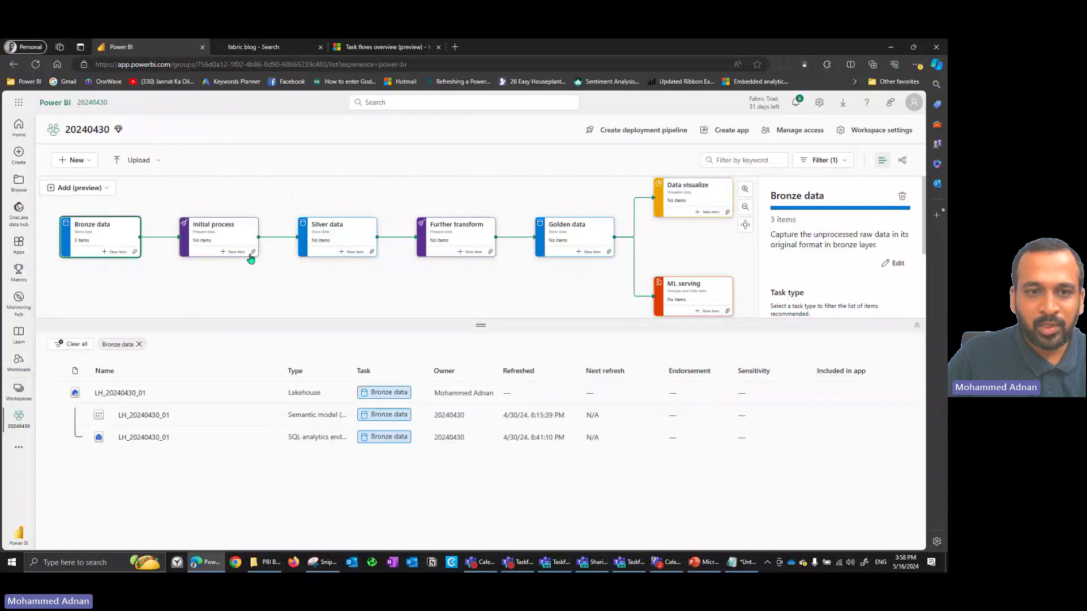
# Step: Assign the existing notebook LH_20240430_SLVR_01 to the Initial process task
pyautogui.click(254, 253)
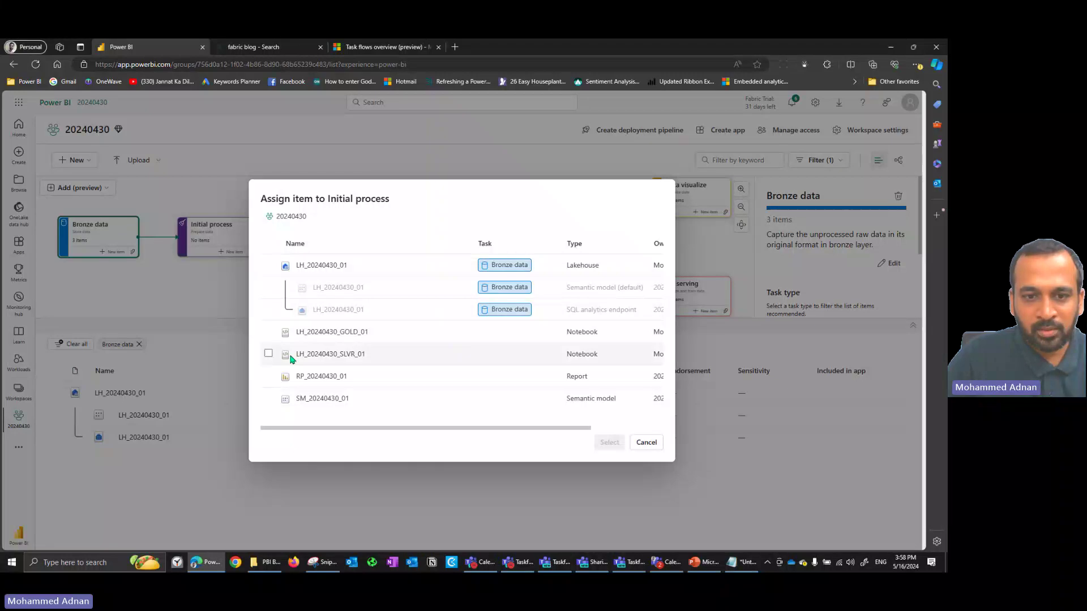
pyautogui.click(269, 353)
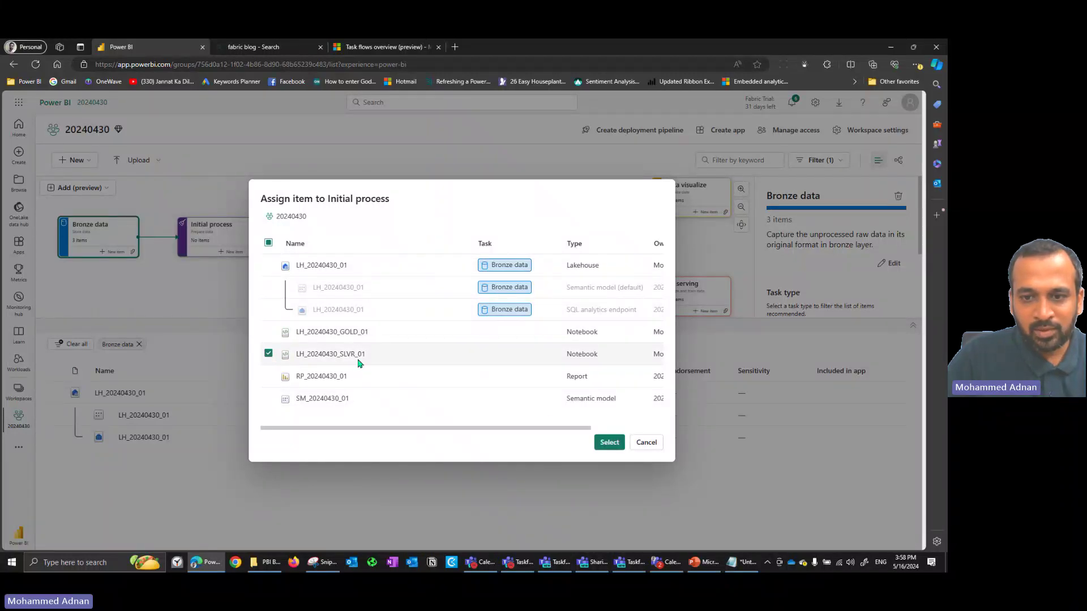
pyautogui.click(603, 444)
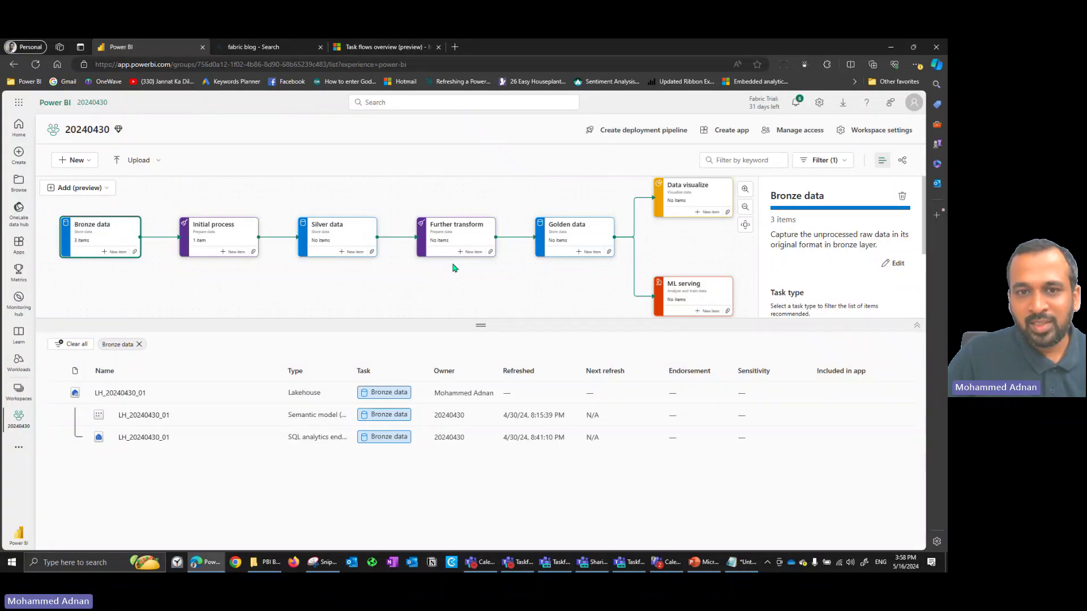
# Step: Delete the Silver data task from the task flow
pyautogui.click(348, 228)
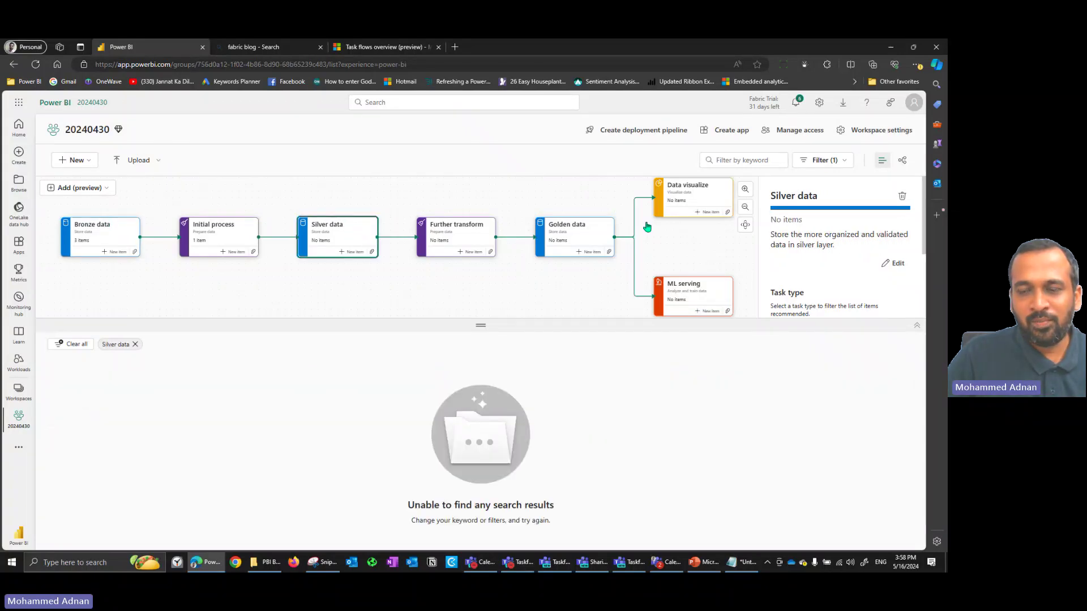
pyautogui.click(903, 199)
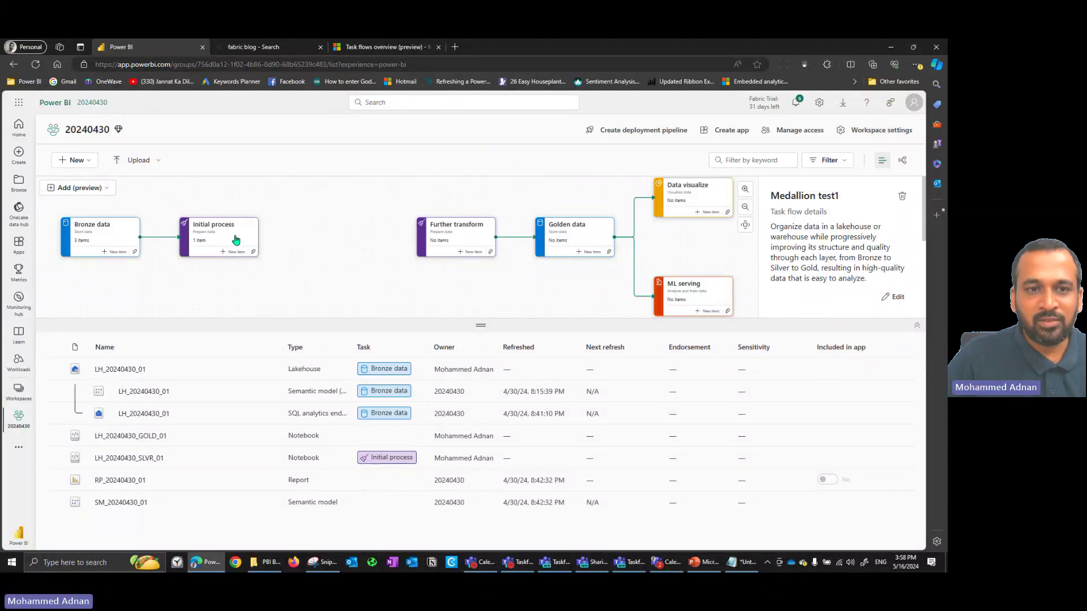
# Step: Rename the Bronze data task as Bronze data demo and save the change
pyautogui.click(96, 231)
pyautogui.click(891, 263)
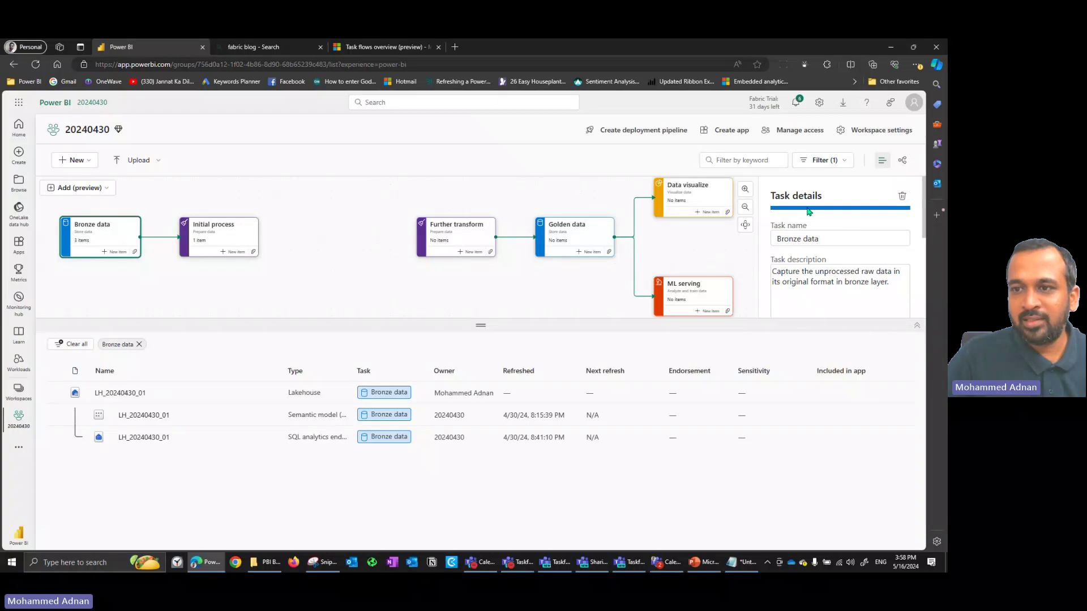
pyautogui.click(828, 238)
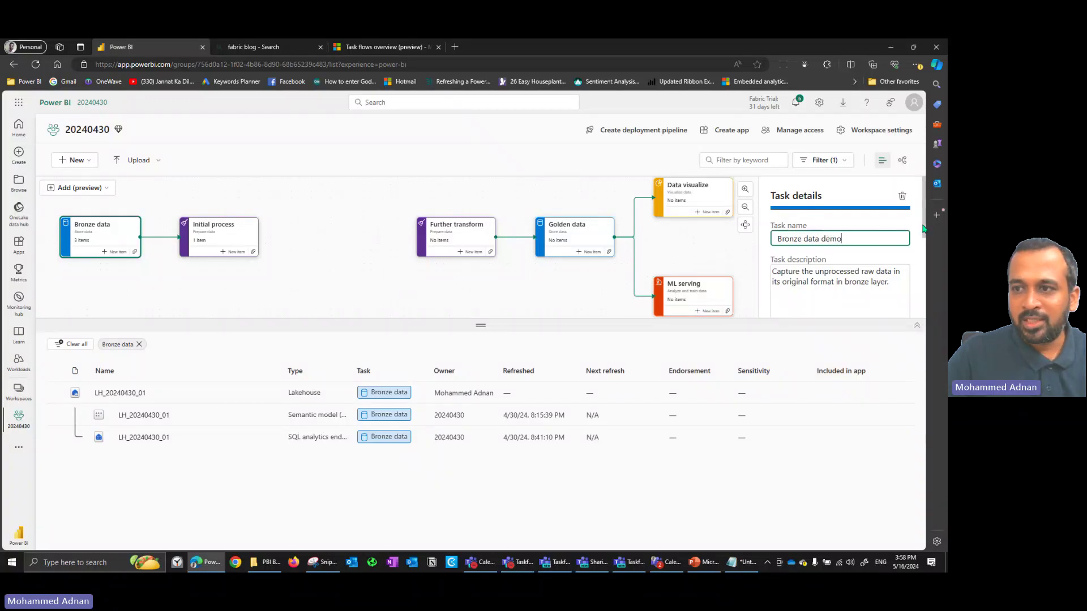
pyautogui.scroll(-2, 922, 228)
pyautogui.click(859, 235)
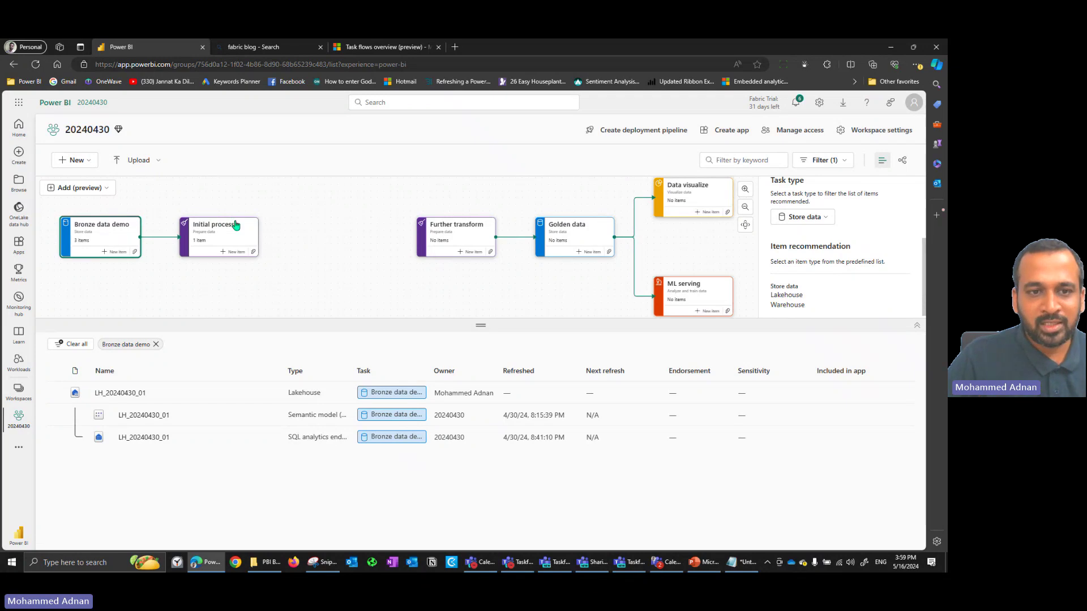
# Step: Connect the Initial process task to Further transform and move the Further transform, Golden data, Data visualize and ML serving tasks closer in
pyautogui.moveTo(258, 241); pyautogui.dragTo(423, 240)
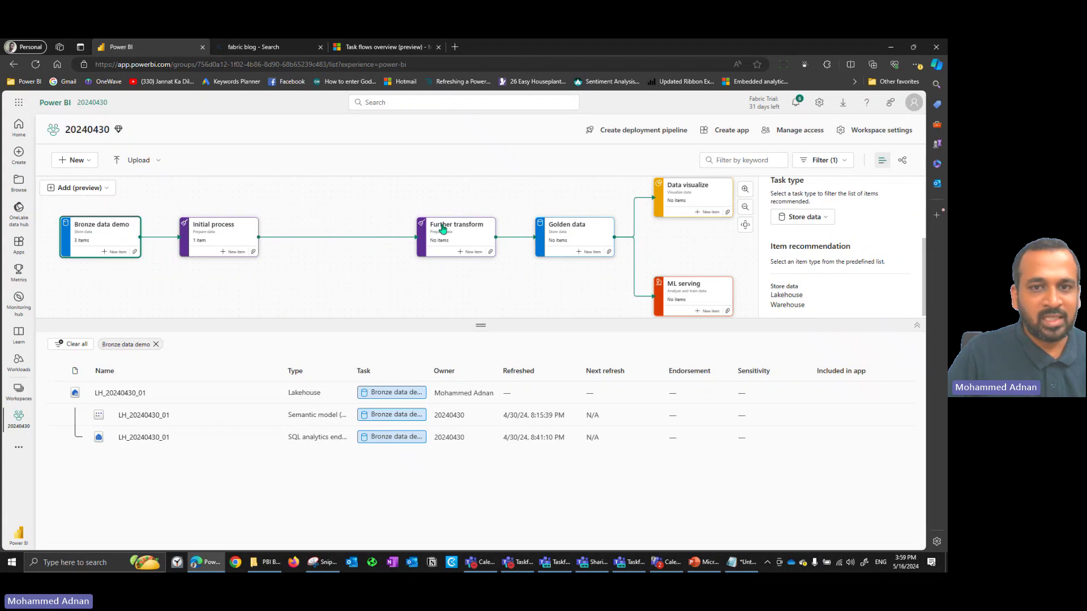
pyautogui.click(443, 228)
pyautogui.moveTo(443, 228); pyautogui.dragTo(358, 227)
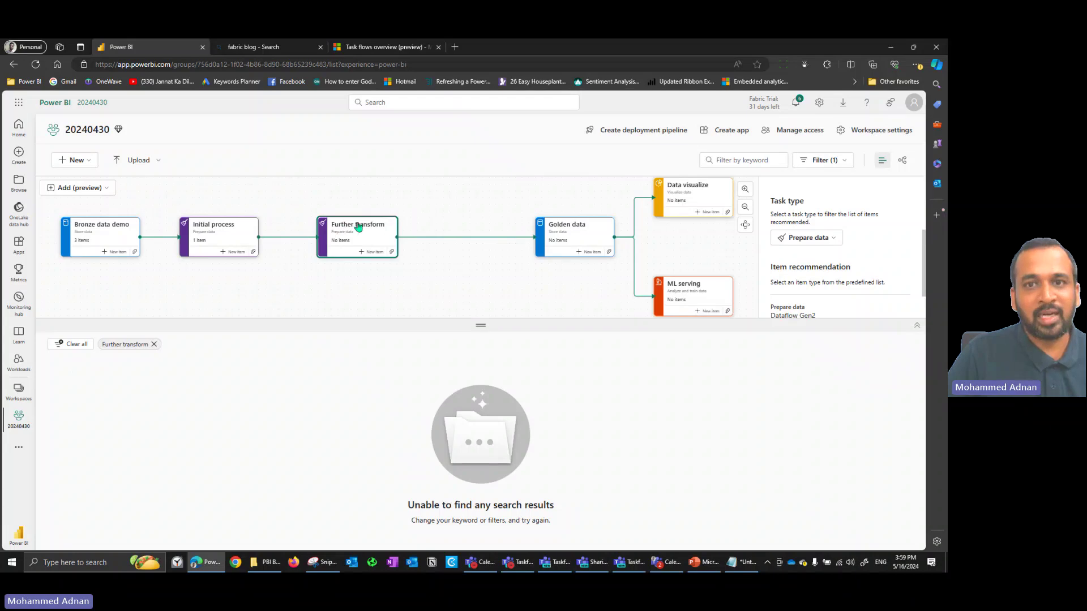
pyautogui.moveTo(574, 226); pyautogui.dragTo(485, 229)
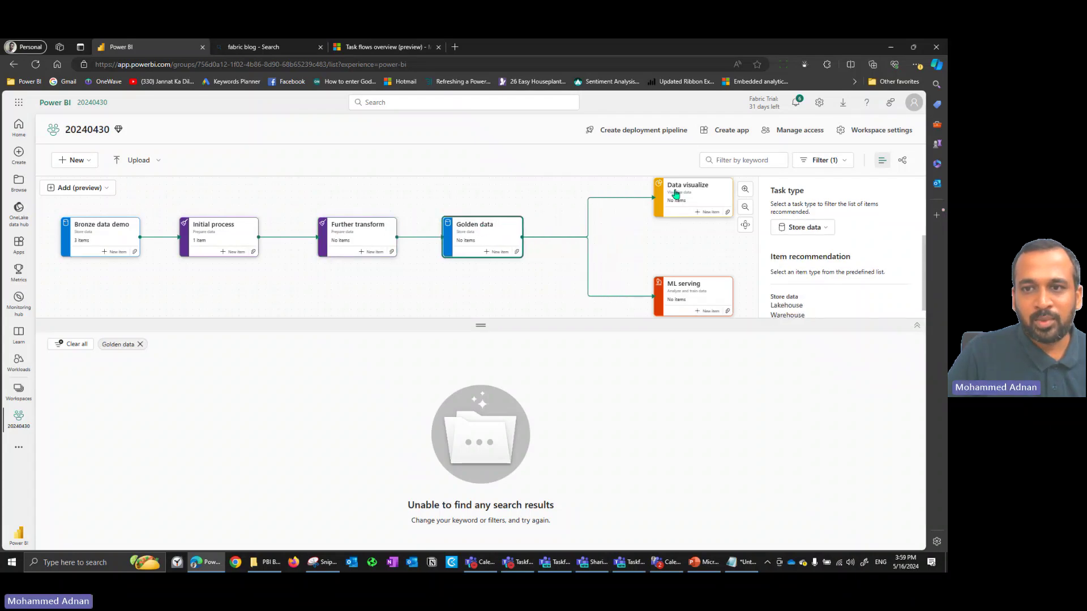
pyautogui.moveTo(675, 194); pyautogui.dragTo(595, 200)
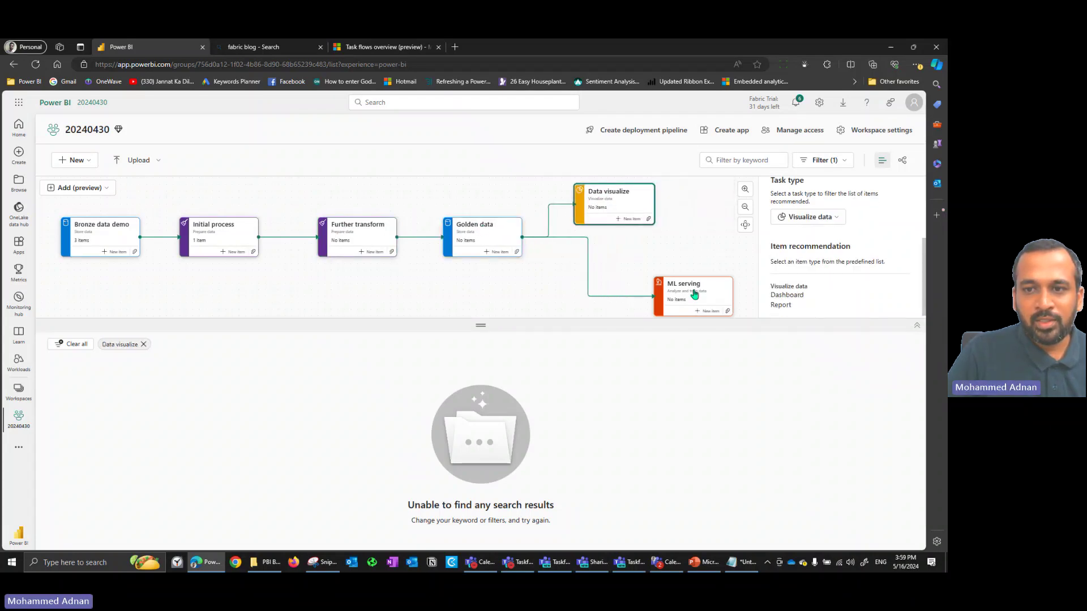
pyautogui.moveTo(695, 292); pyautogui.dragTo(628, 293)
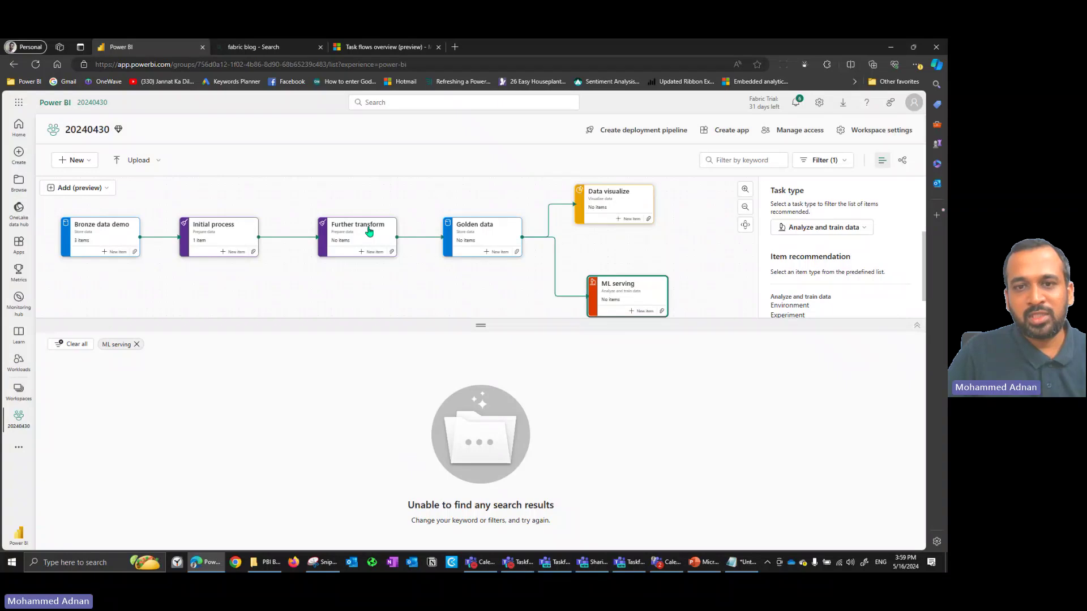
# Step: Assign the existing notebook LH_20240430_GOLD_01 to the Further transform task
pyautogui.click(392, 253)
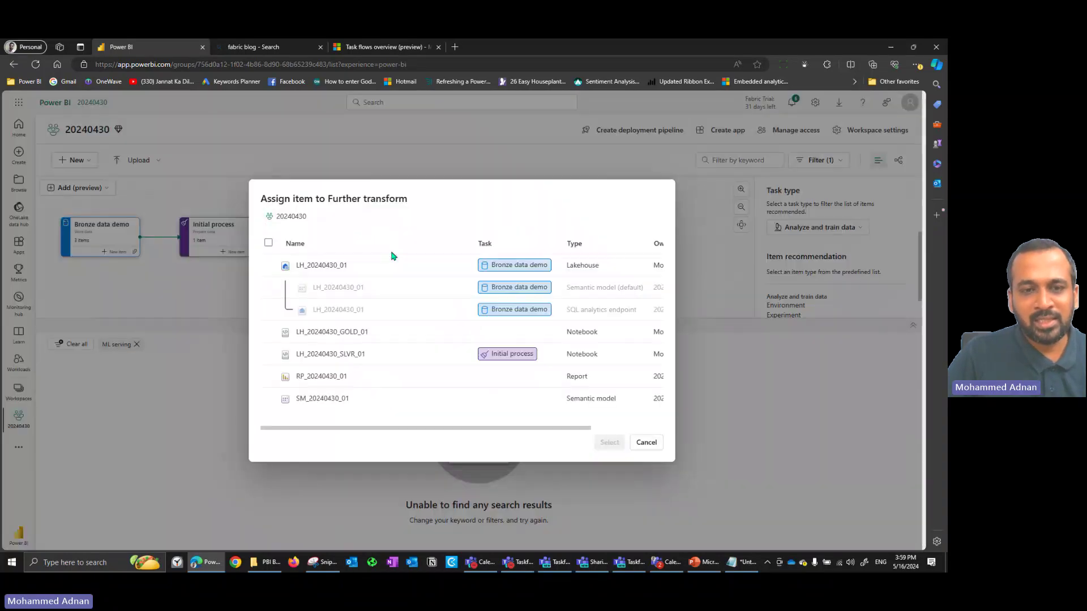
pyautogui.click(269, 333)
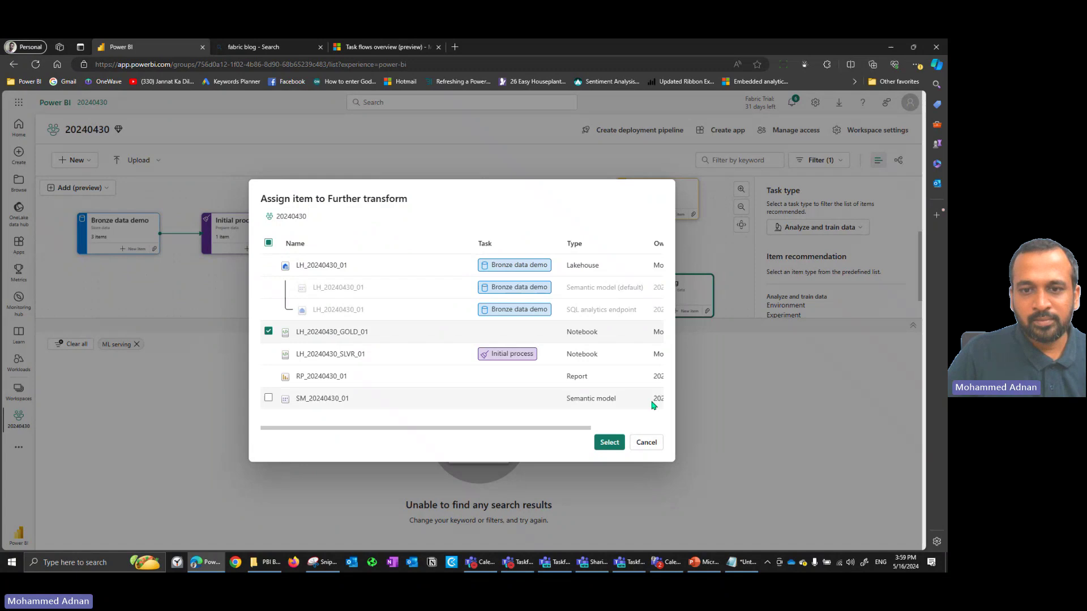
pyautogui.click(610, 443)
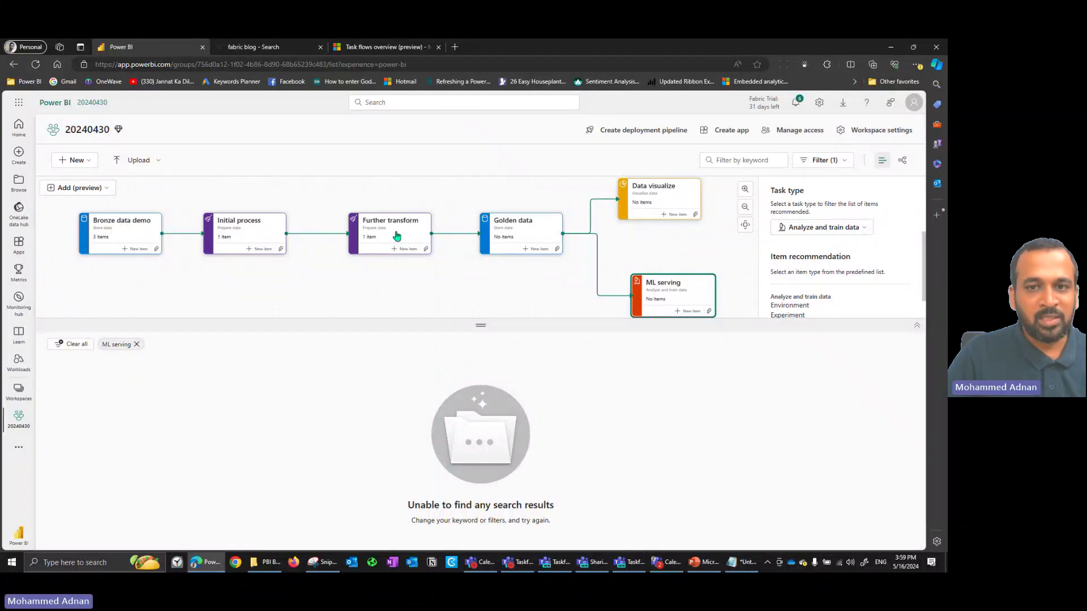
# Step: Assign only the existing semantic model SM_20240430_01 to the Golden data task
pyautogui.click(557, 250)
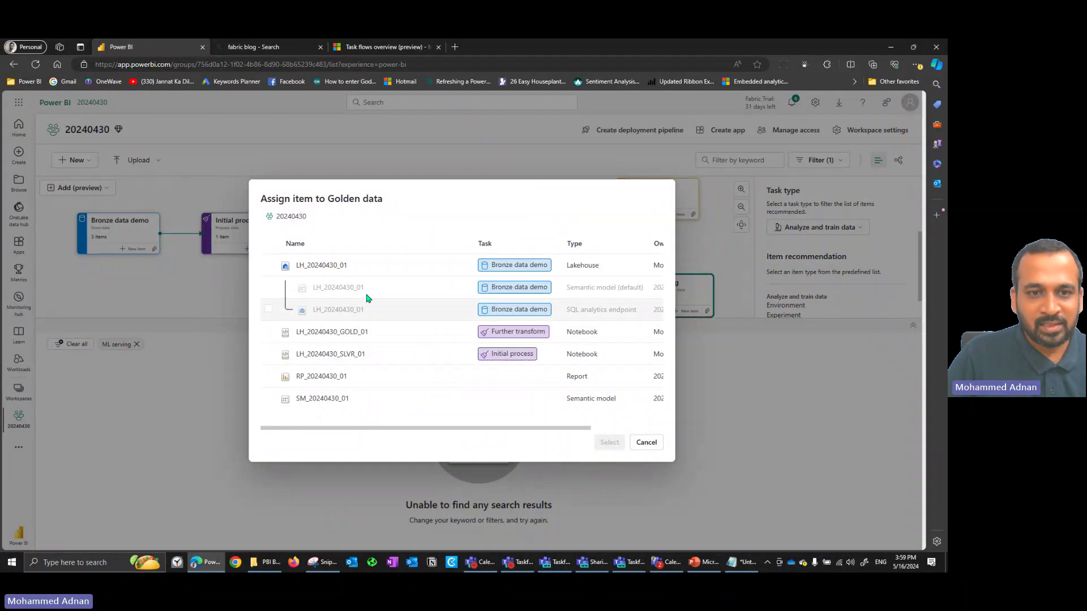
pyautogui.click(269, 399)
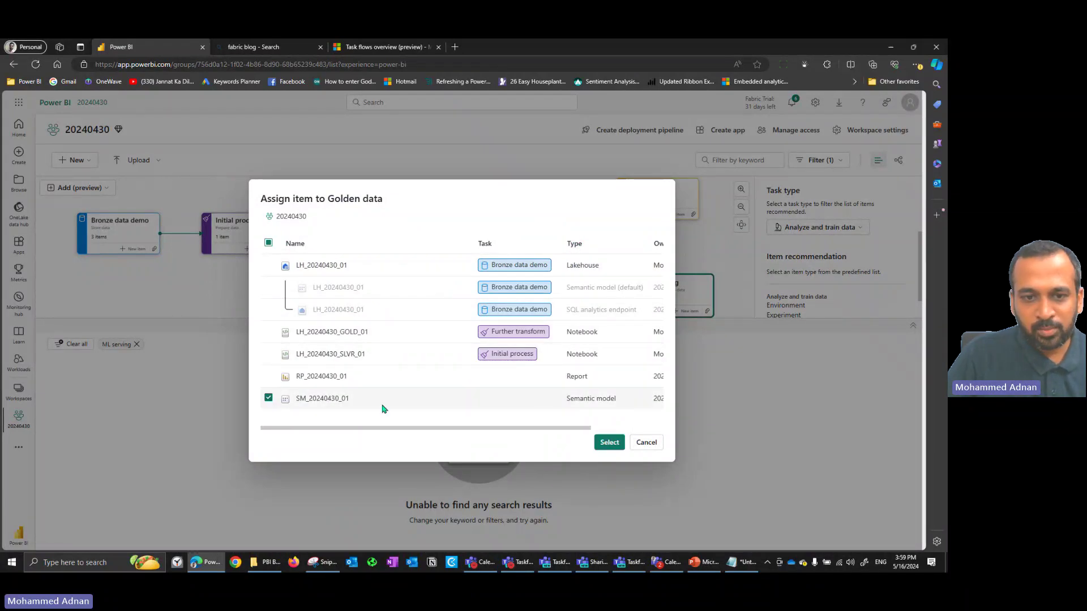
pyautogui.click(268, 377)
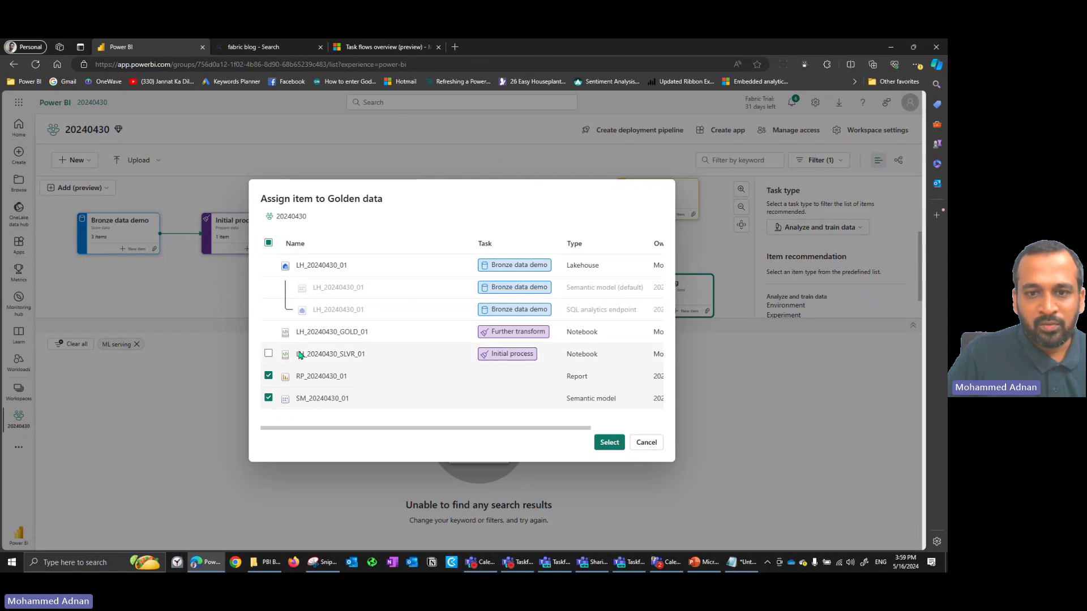
pyautogui.click(268, 378)
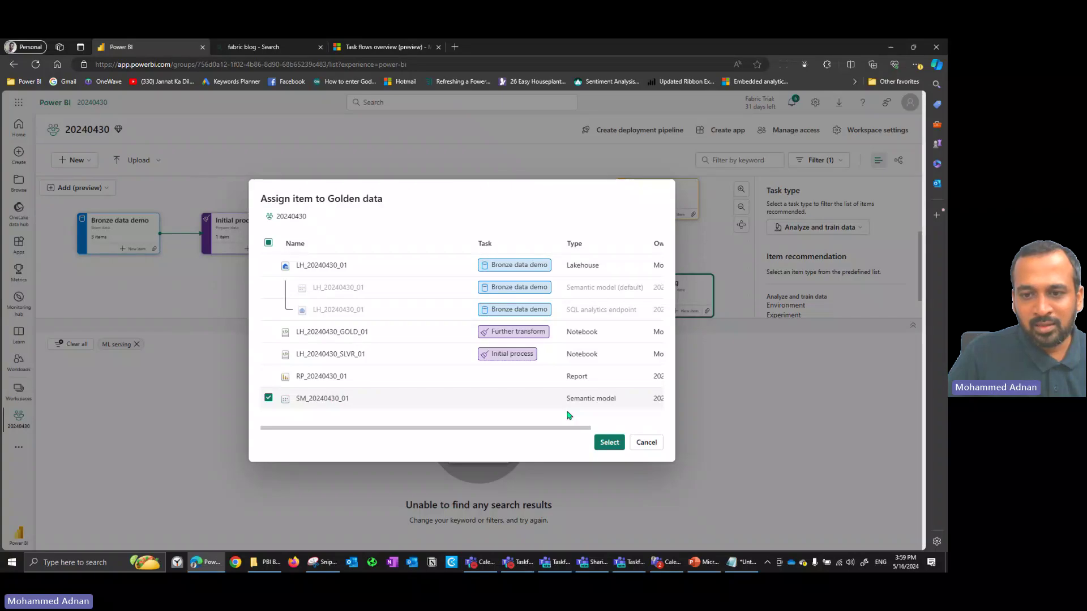
pyautogui.click(608, 444)
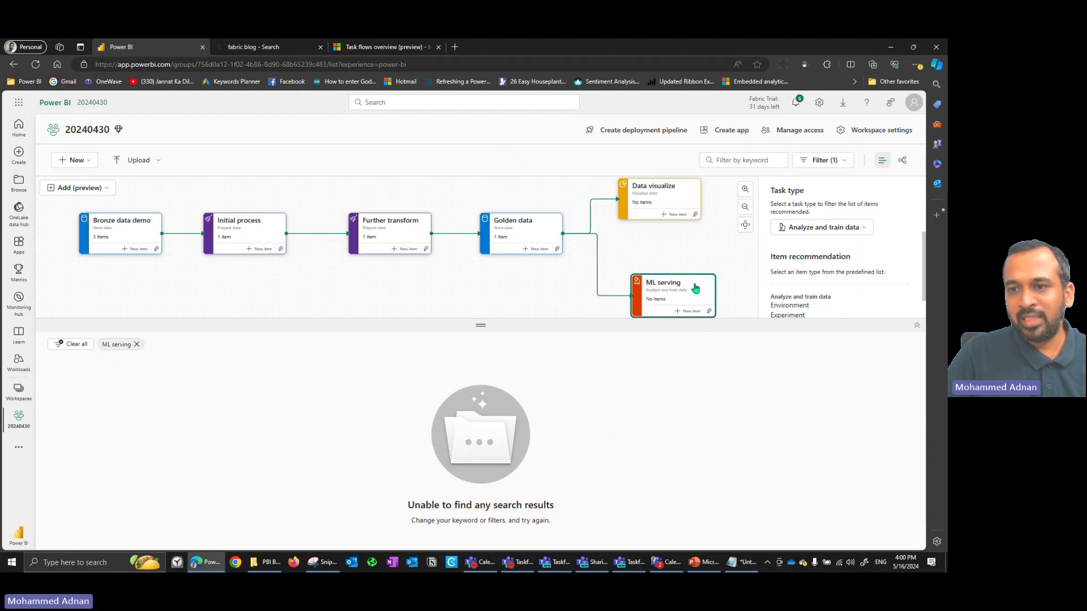
# Step: Delete the ML serving task and move the Data visualize task down beside Golden data
pyautogui.scroll(2, 924, 212)
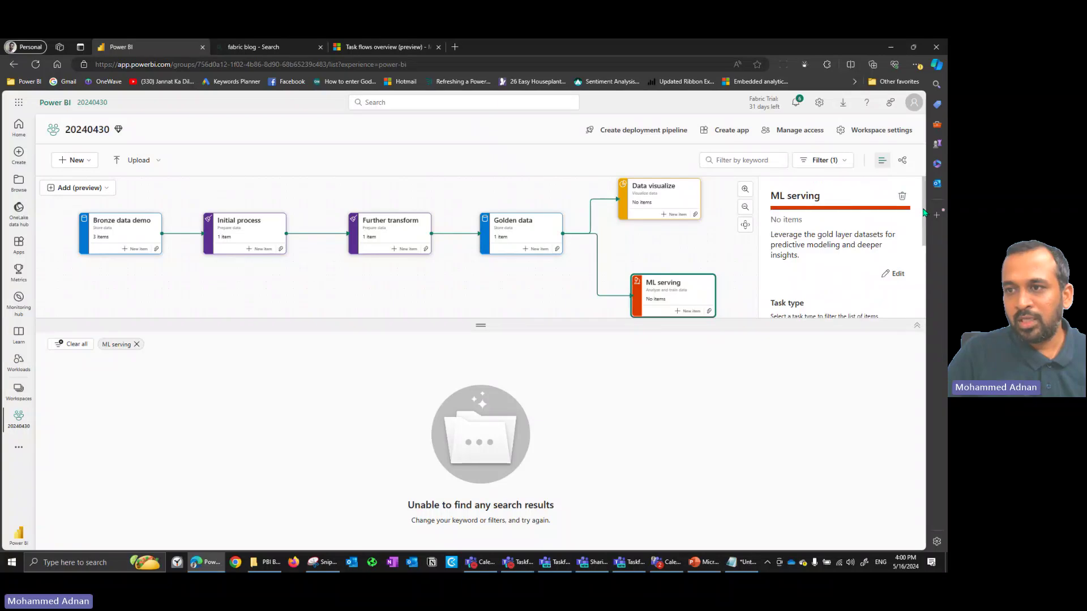
pyautogui.click(902, 196)
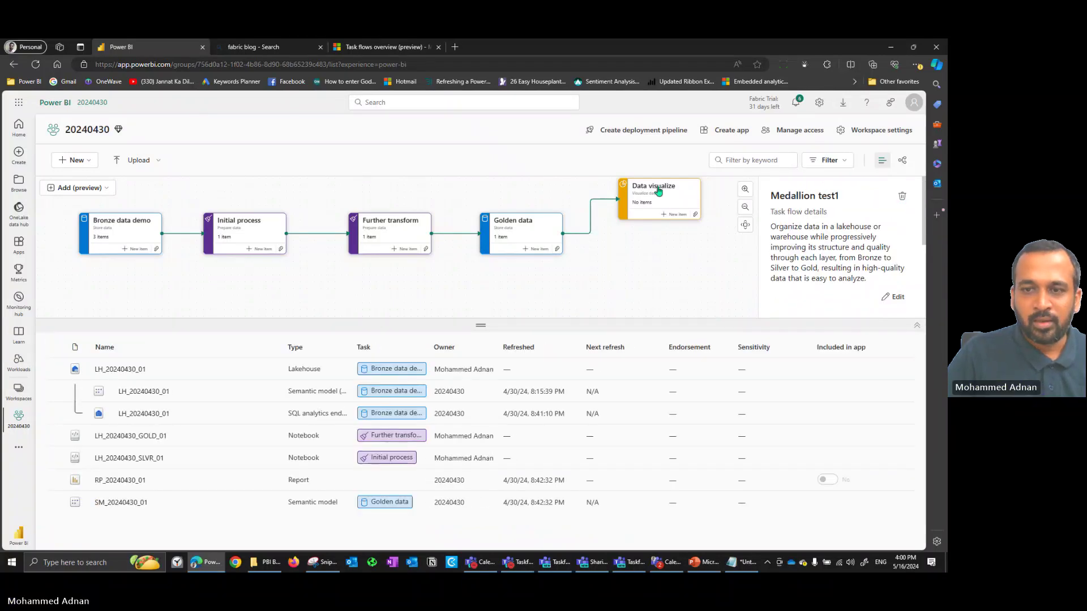
pyautogui.moveTo(659, 191); pyautogui.dragTo(657, 239)
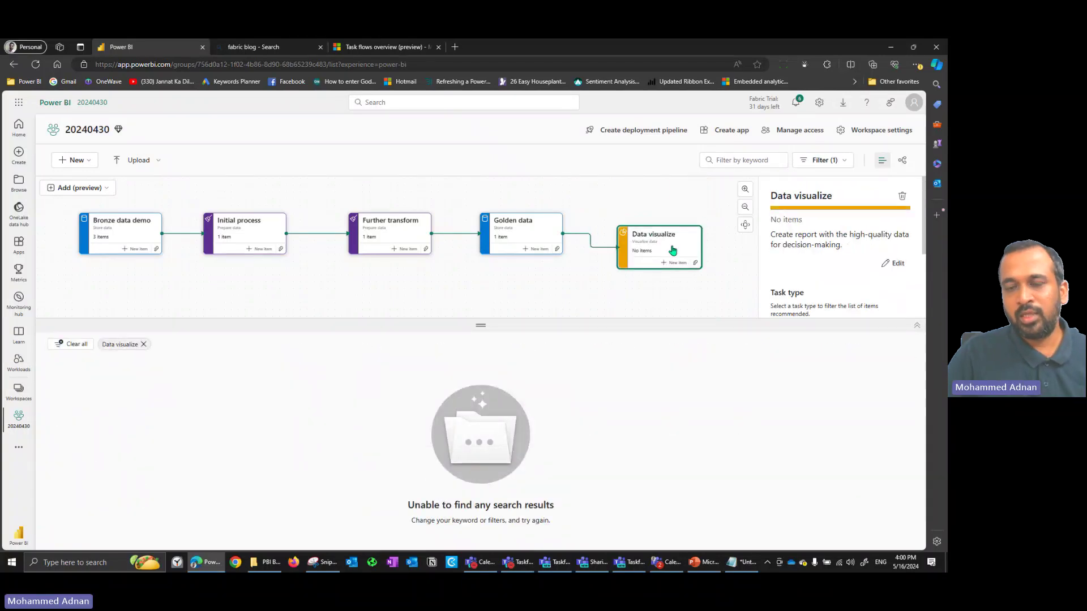
# Step: Assign the existing report RP_20240430_01 to the Data visualize task, then clear the task selection to list all workspace items
pyautogui.click(696, 265)
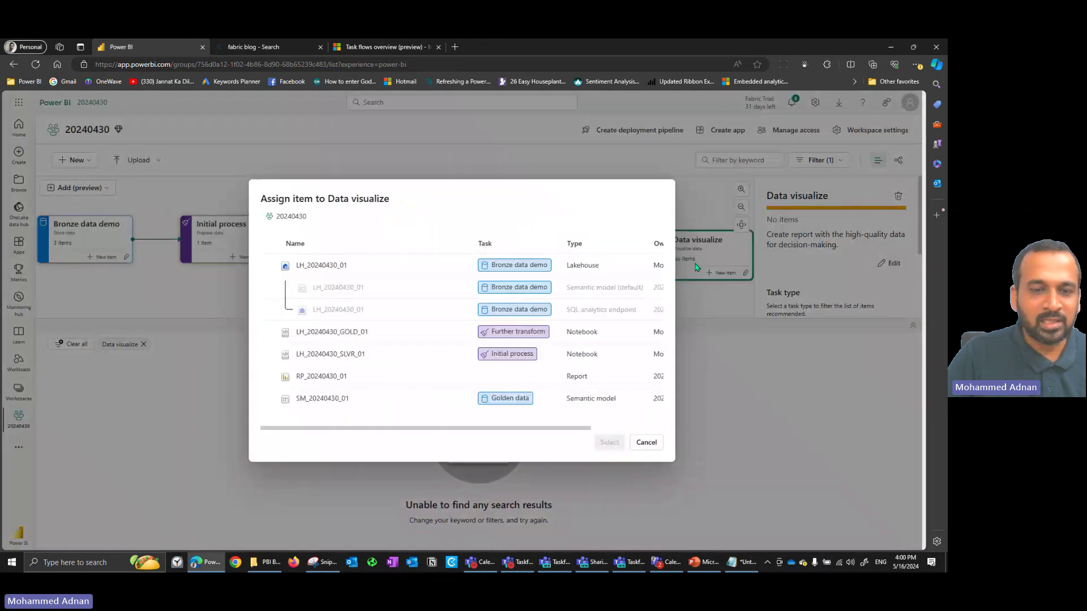
pyautogui.click(268, 377)
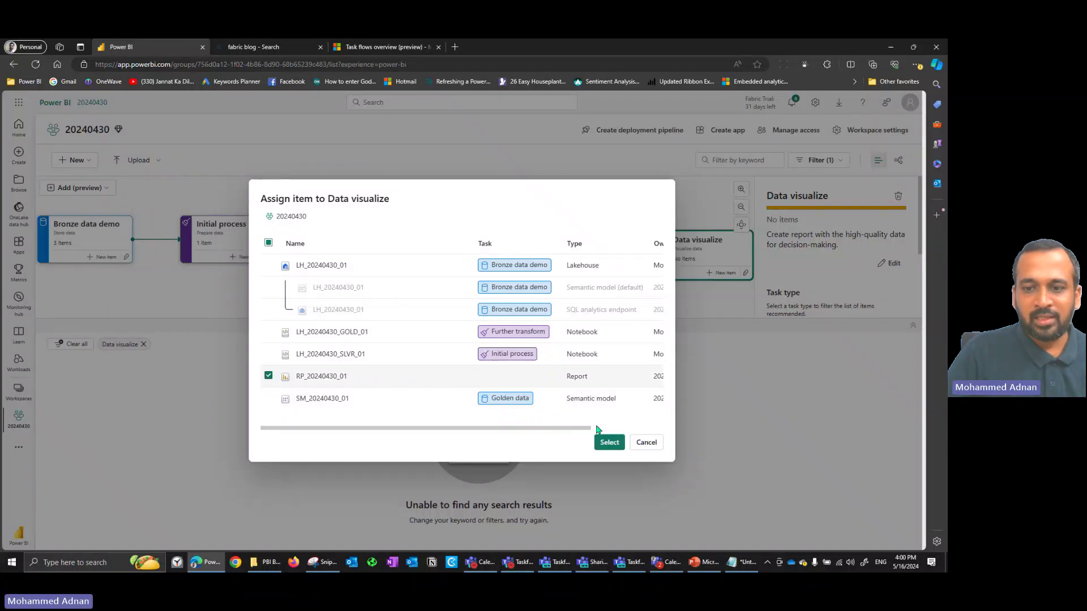
pyautogui.click(608, 443)
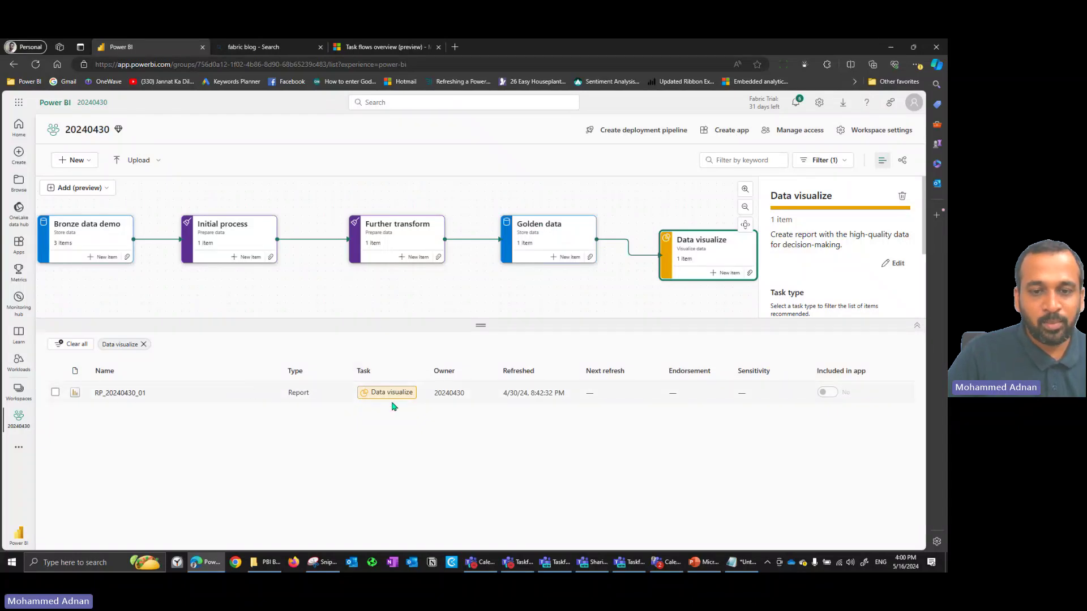
pyautogui.click(394, 303)
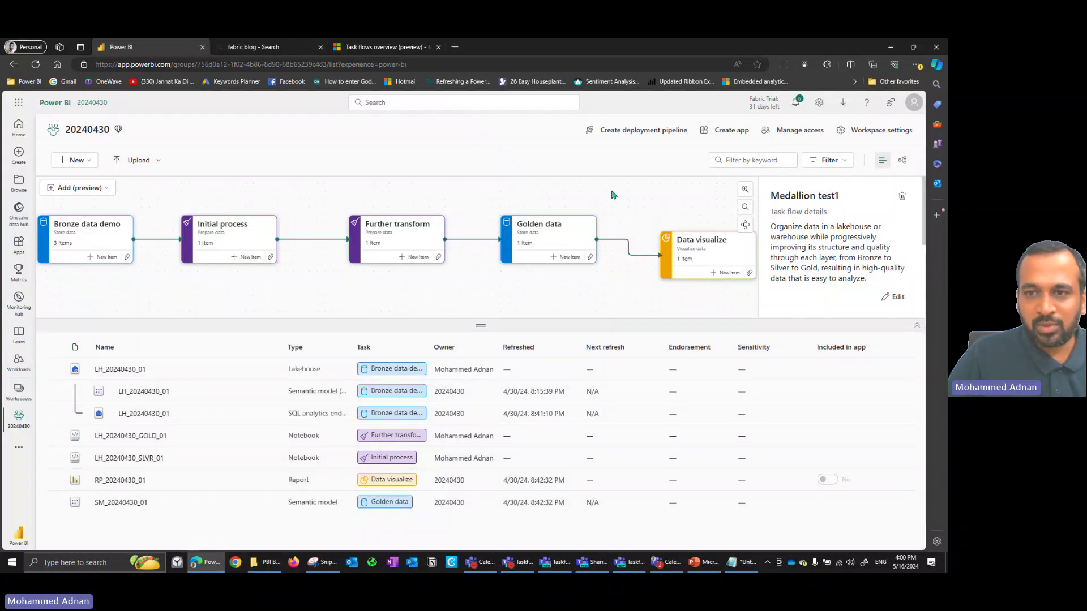
# Step: Rearrange the Further transform, Golden data and Data visualize tasks in a staggered layout and deselect them
pyautogui.moveTo(376, 226); pyautogui.dragTo(342, 209)
pyautogui.moveTo(548, 227); pyautogui.dragTo(510, 235)
pyautogui.moveTo(692, 244); pyautogui.dragTo(659, 252)
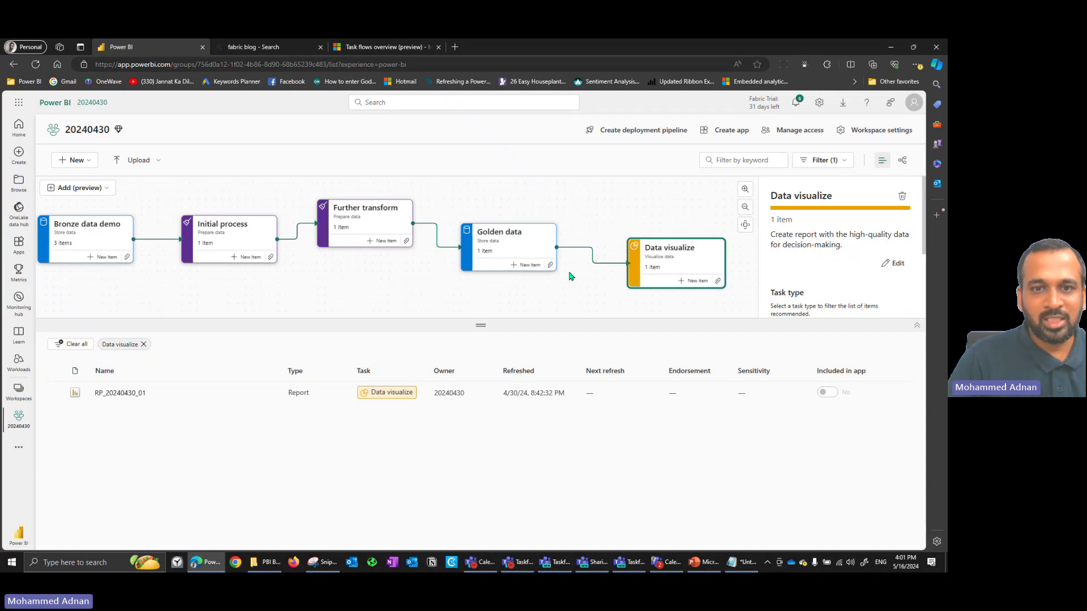
pyautogui.click(367, 292)
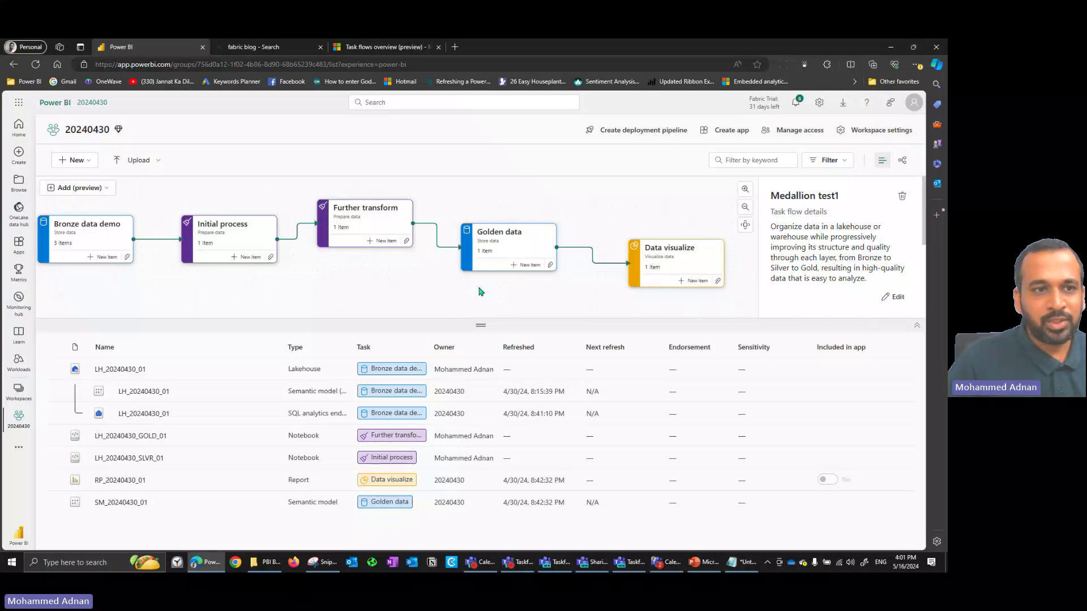
# Step: Replace the existing Medallion task flow with the predesigned General task flow
pyautogui.click(107, 191)
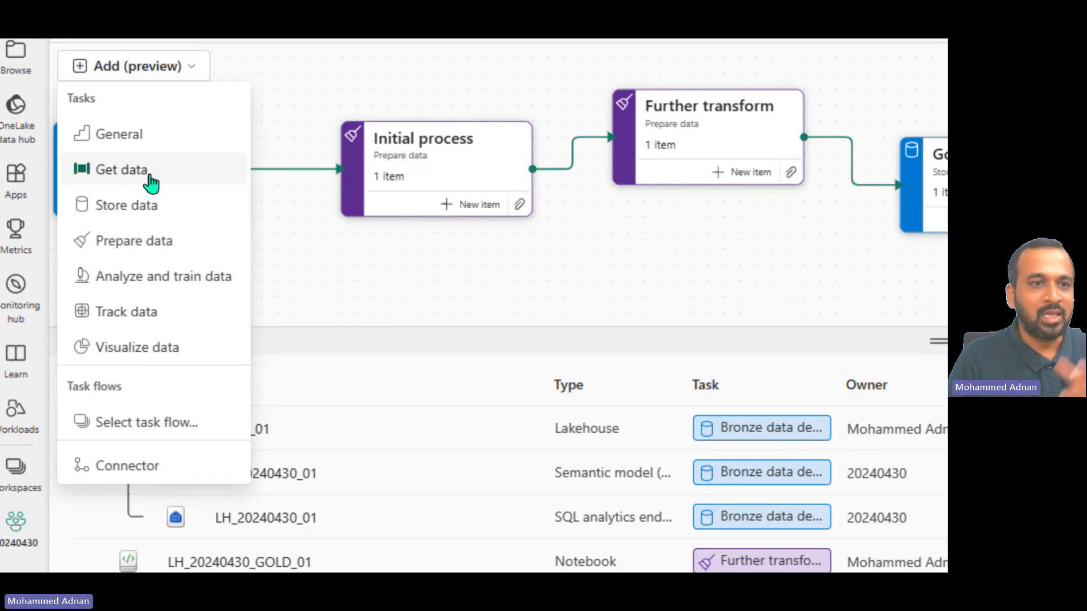
pyautogui.click(130, 436)
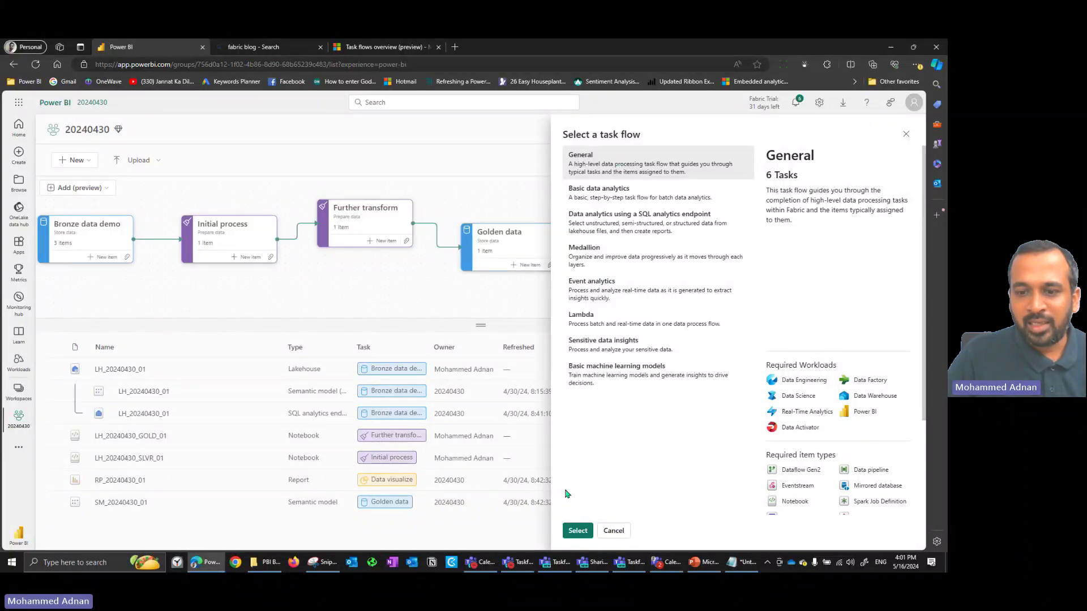
pyautogui.click(577, 531)
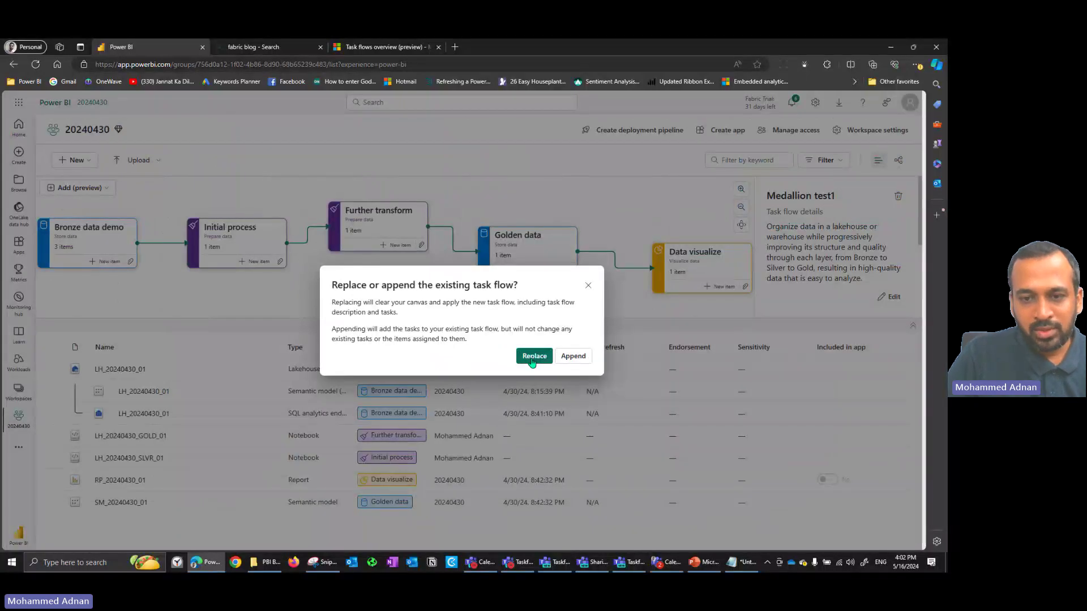
pyautogui.click(532, 360)
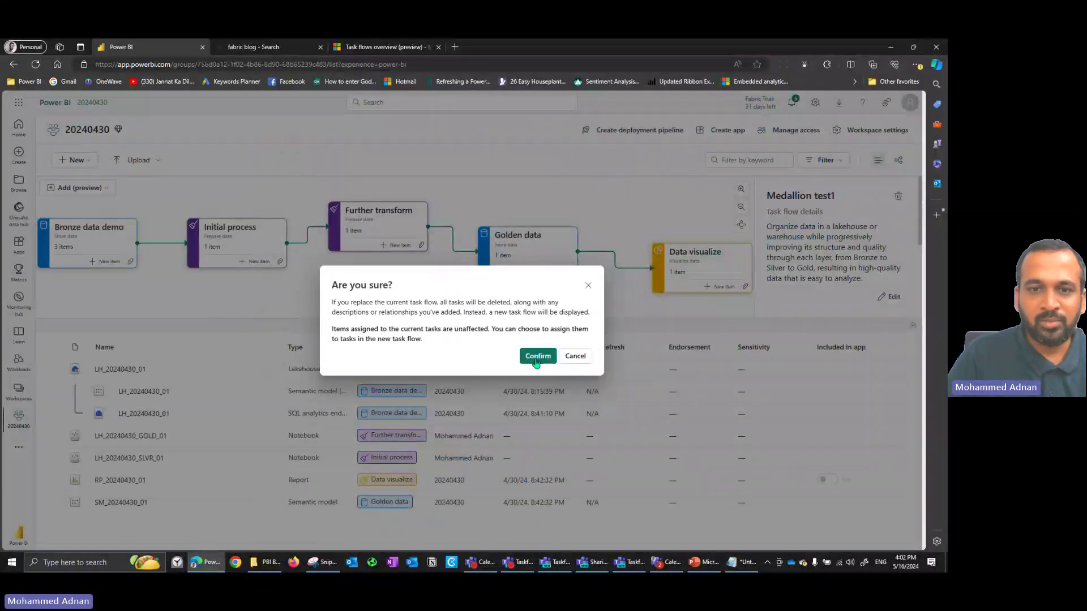
pyautogui.click(750, 362)
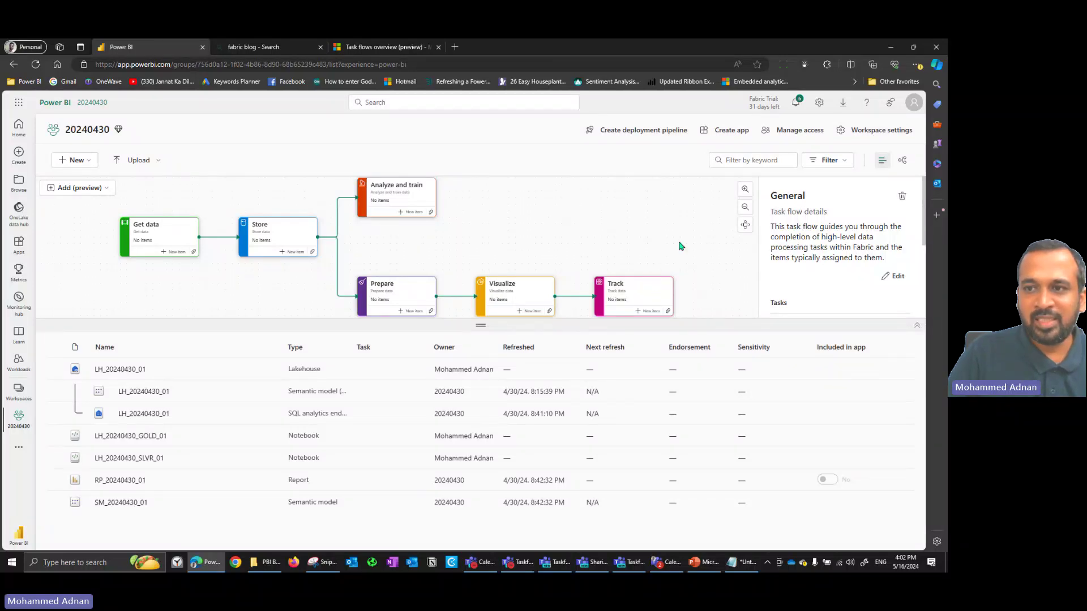
# Step: Delete the entire General task flow from the workspace
pyautogui.click(904, 198)
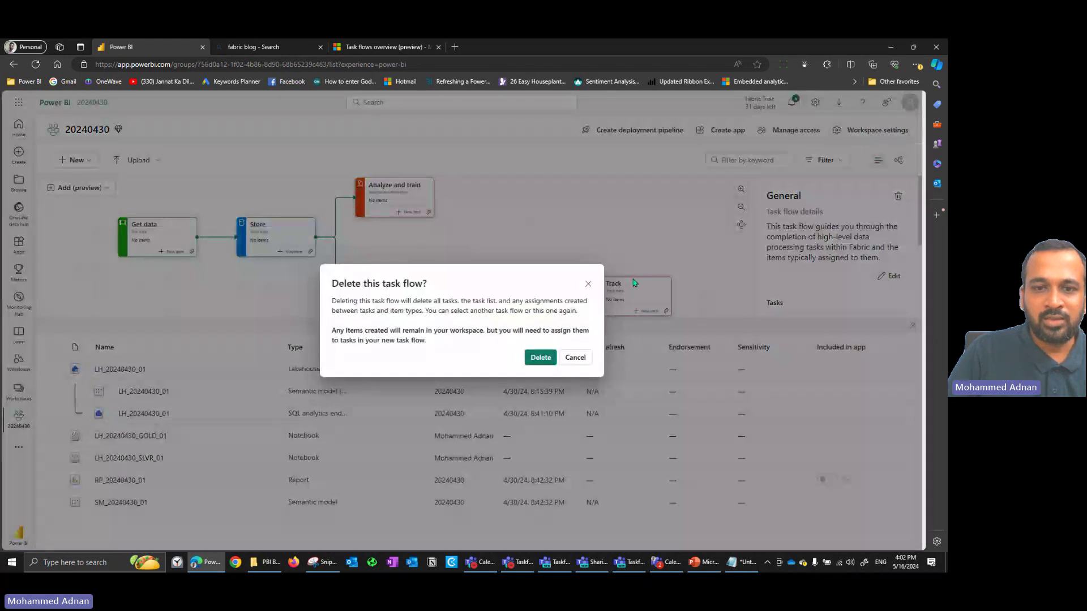
pyautogui.click(537, 357)
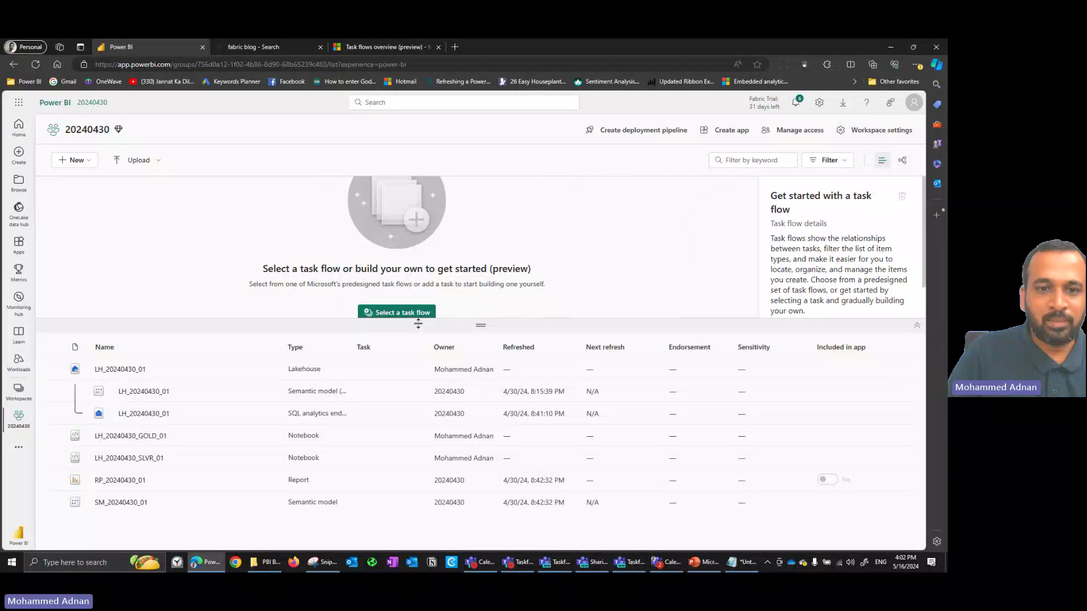
# Step: Enlarge the empty task flow canvas and add a Get data task to start a custom flow
pyautogui.moveTo(418, 323); pyautogui.dragTo(421, 430)
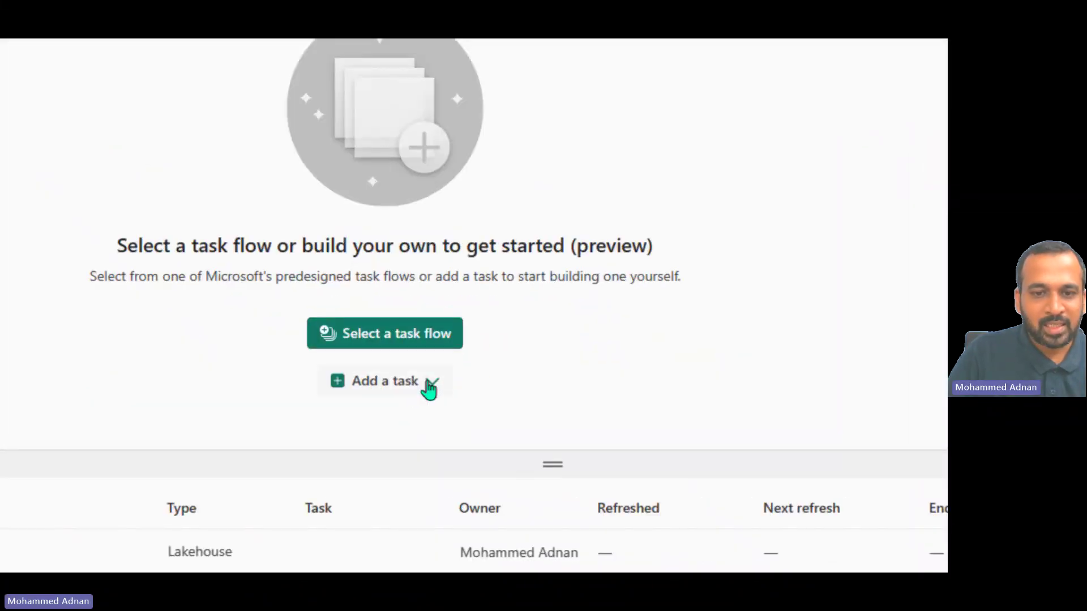
pyautogui.click(418, 388)
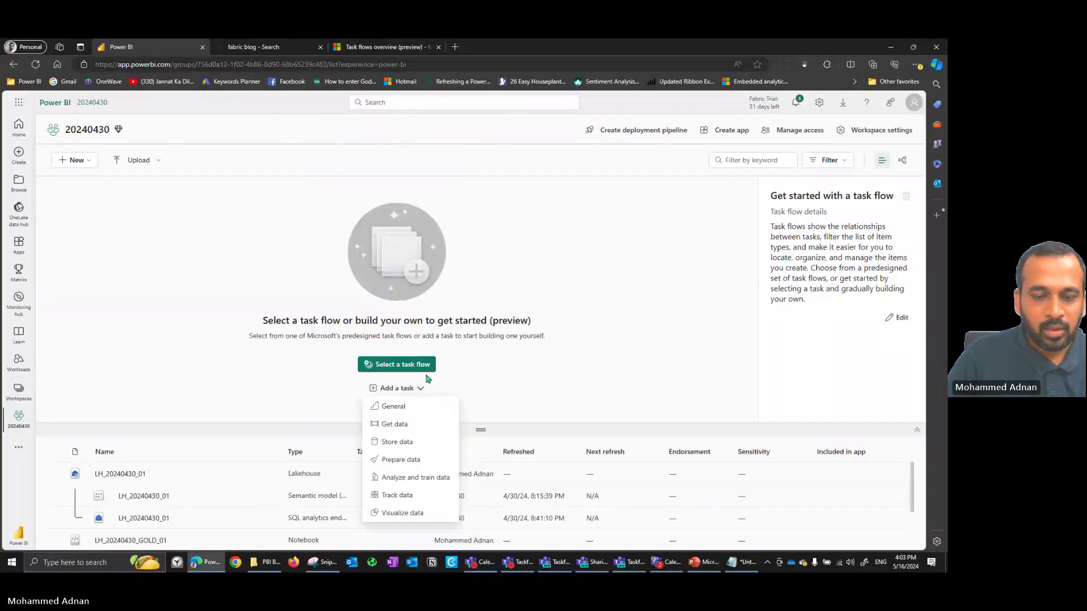
pyautogui.click(412, 425)
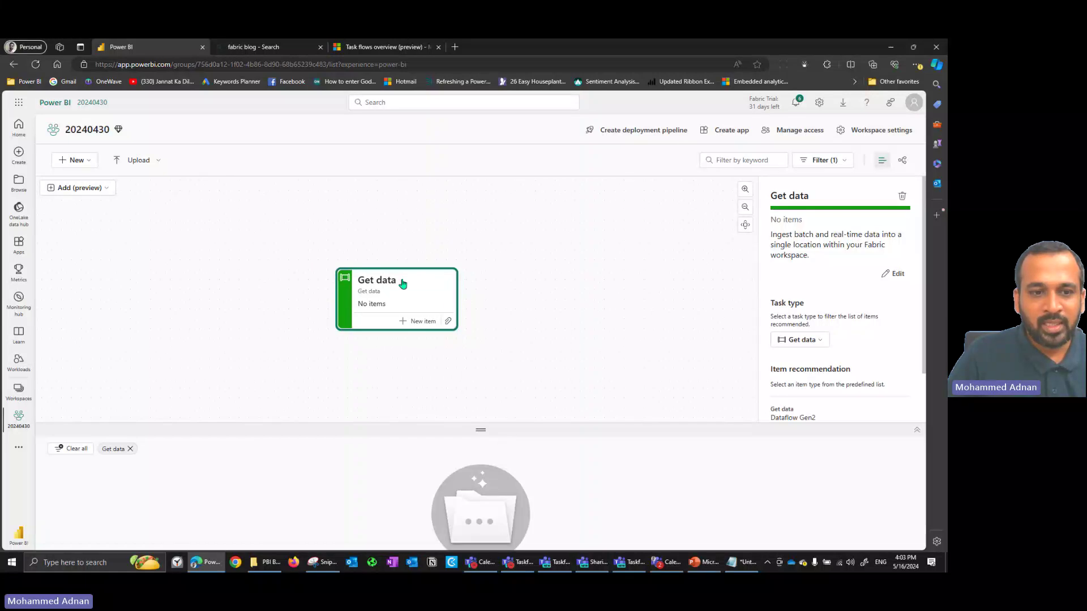
# Step: Assign the lakehouse LH_20240430_01 to the Get data task
pyautogui.click(448, 321)
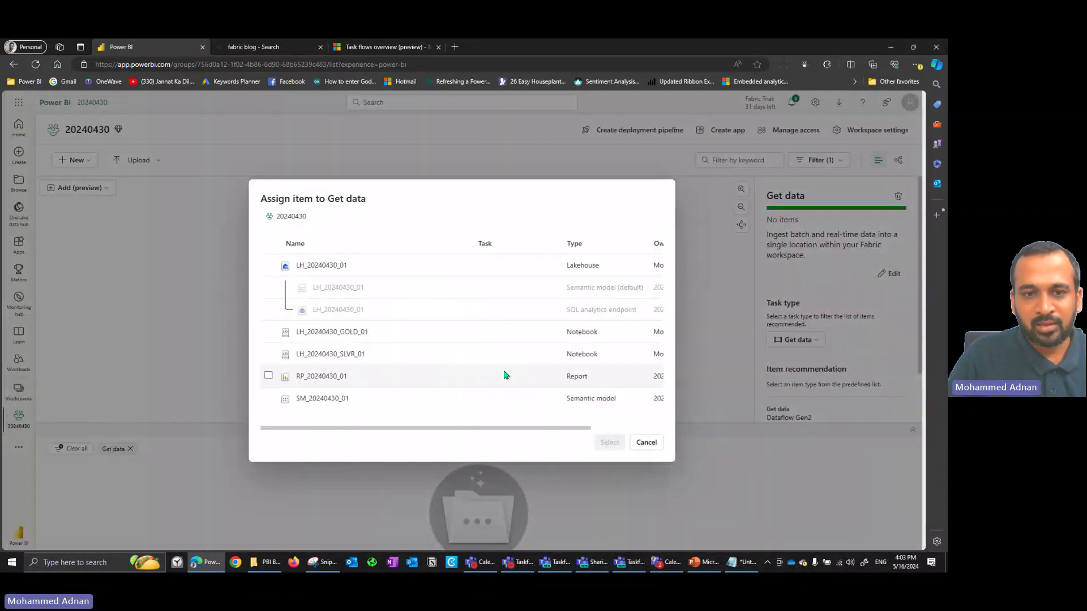
pyautogui.click(269, 265)
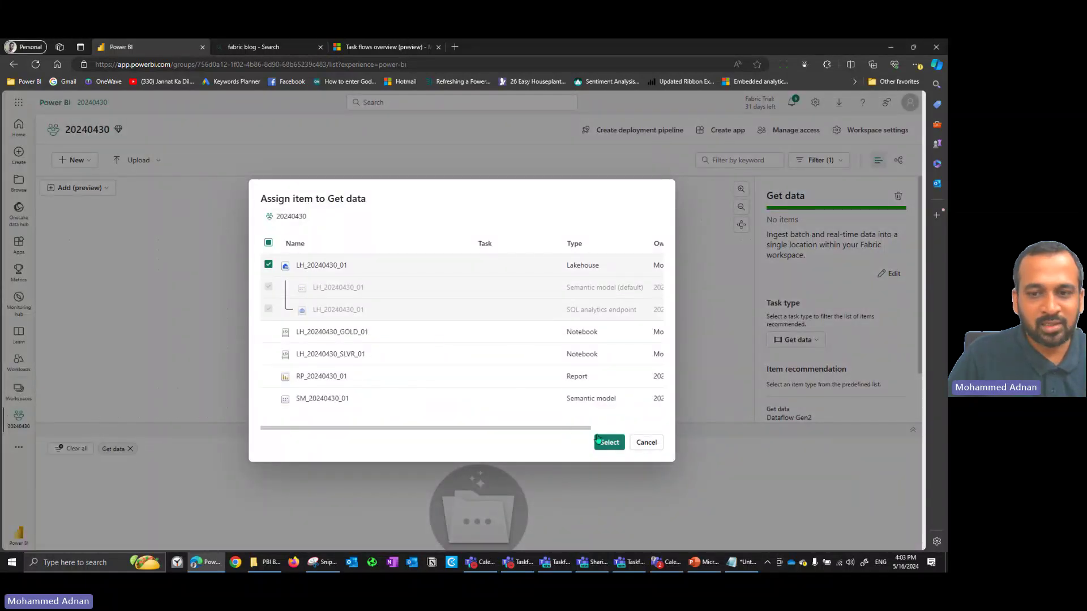
pyautogui.click(609, 443)
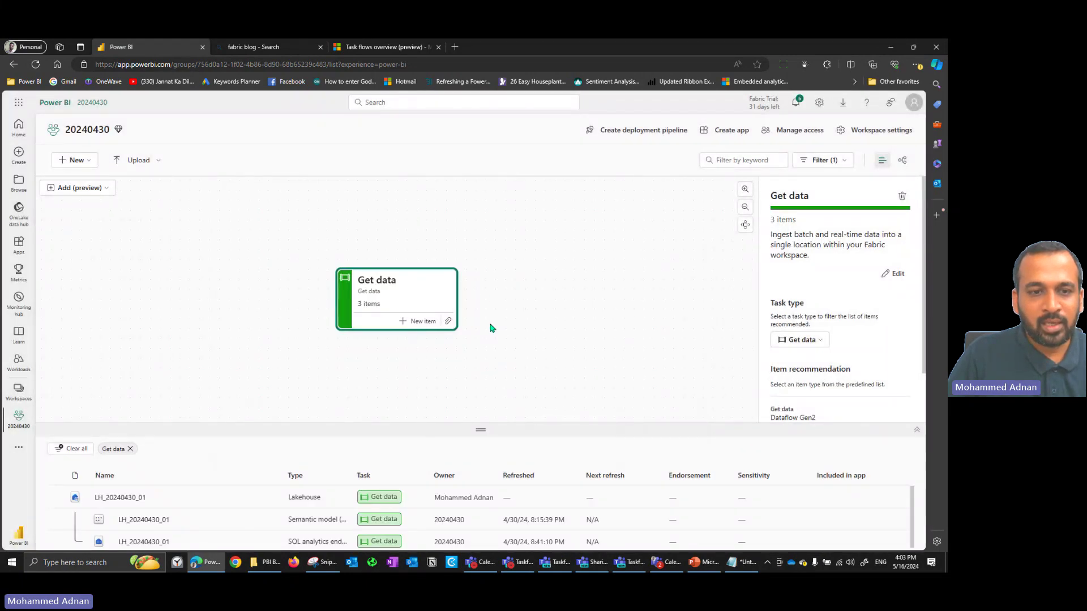
# Step: Add a Prepare data task to the flow and assign only the notebook LH_20240430_SLVR_01 to it
pyautogui.click(106, 190)
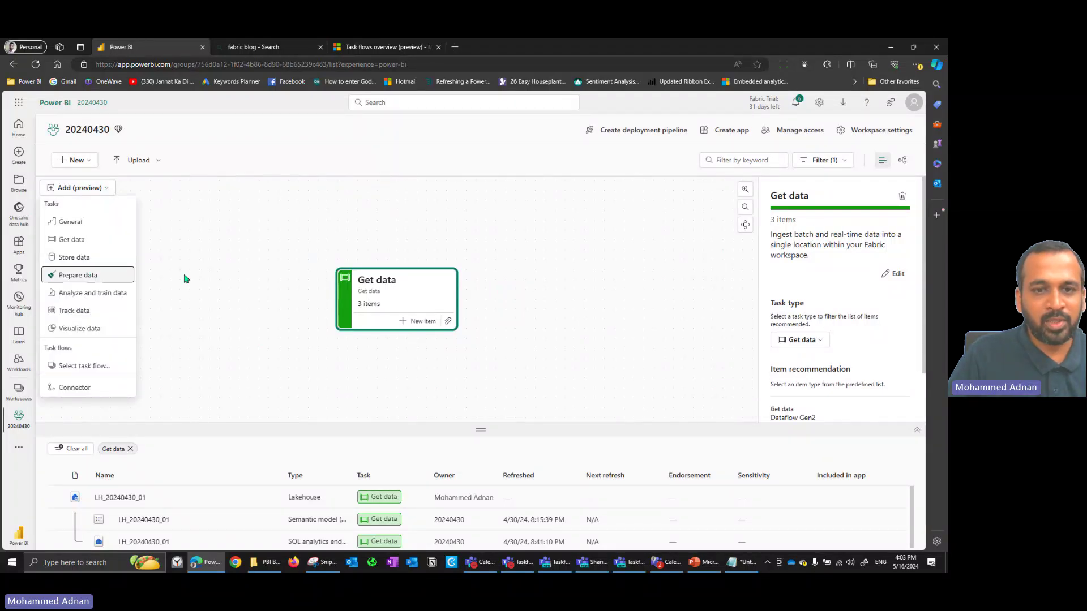
pyautogui.click(78, 275)
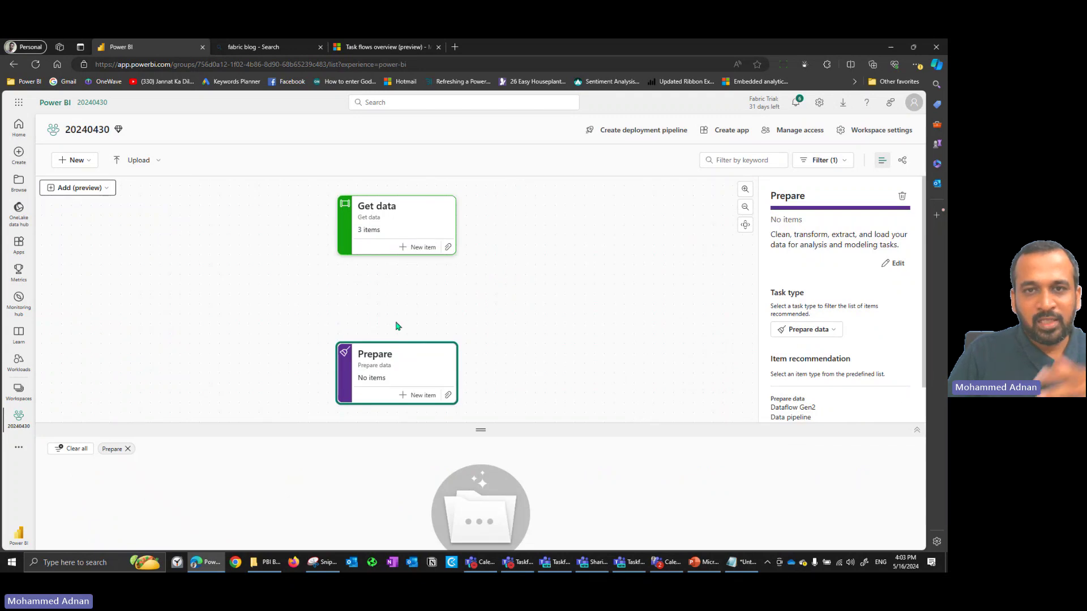
pyautogui.click(447, 396)
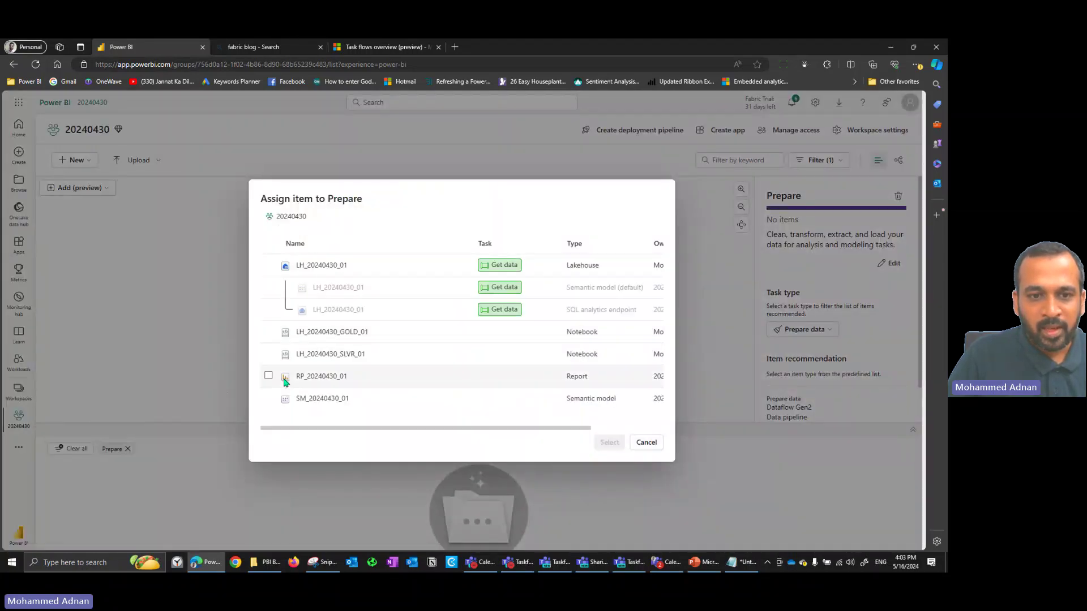
pyautogui.click(269, 332)
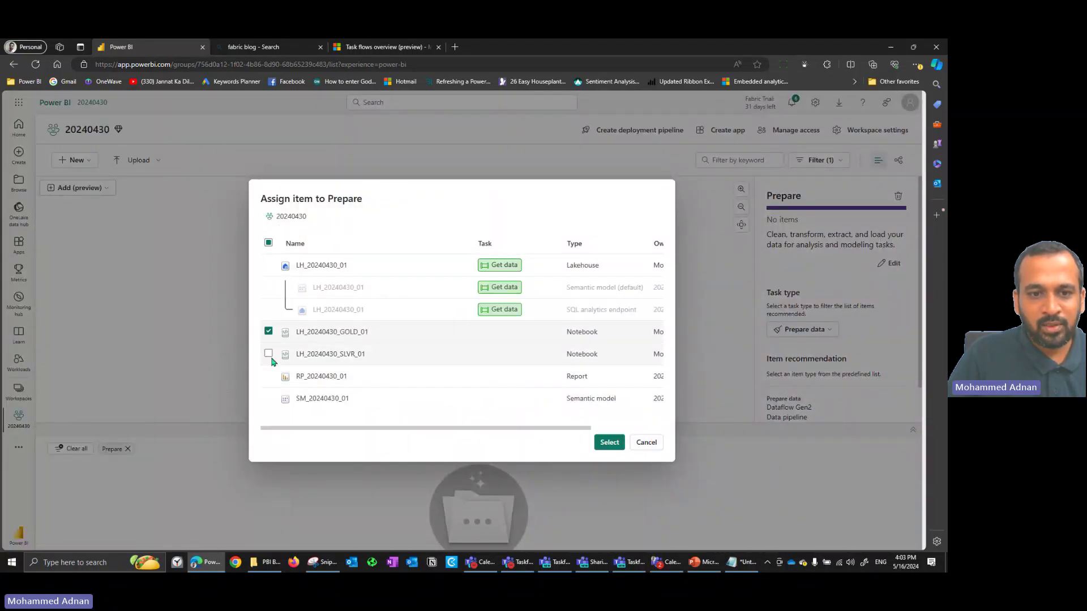
pyautogui.click(268, 354)
pyautogui.click(269, 332)
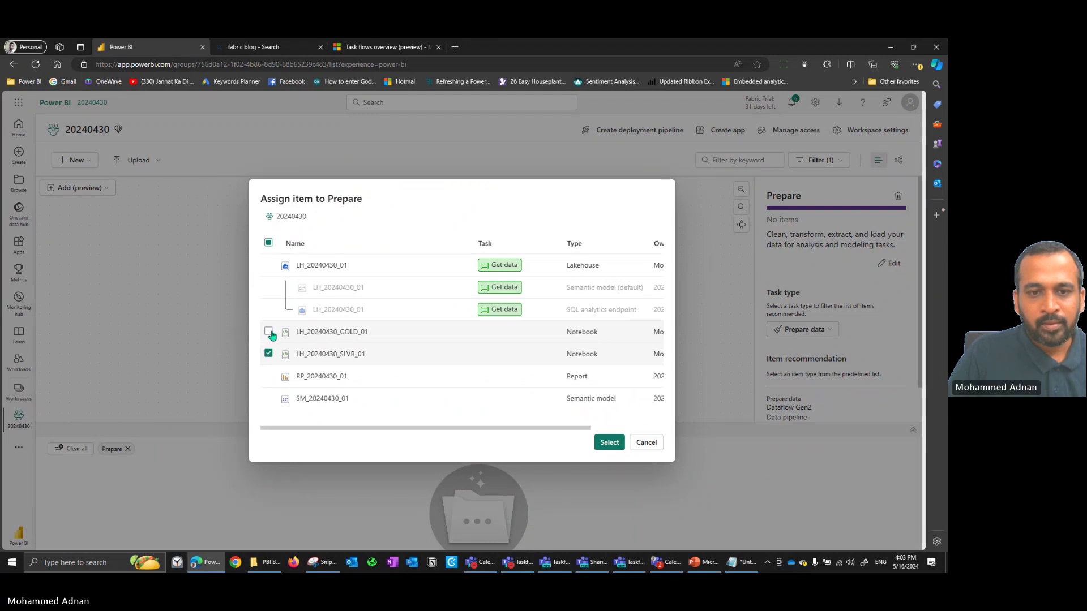
pyautogui.click(610, 442)
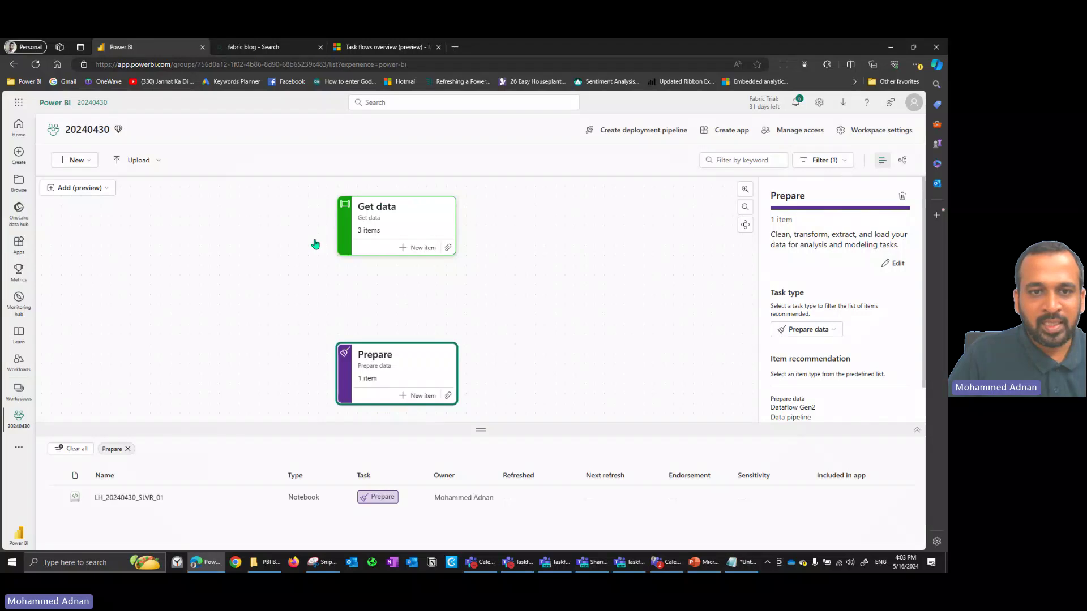
# Step: Place the Get data and Prepare tasks side by side and connect Get data to Prepare
pyautogui.click(229, 267)
pyautogui.moveTo(364, 359); pyautogui.dragTo(372, 269)
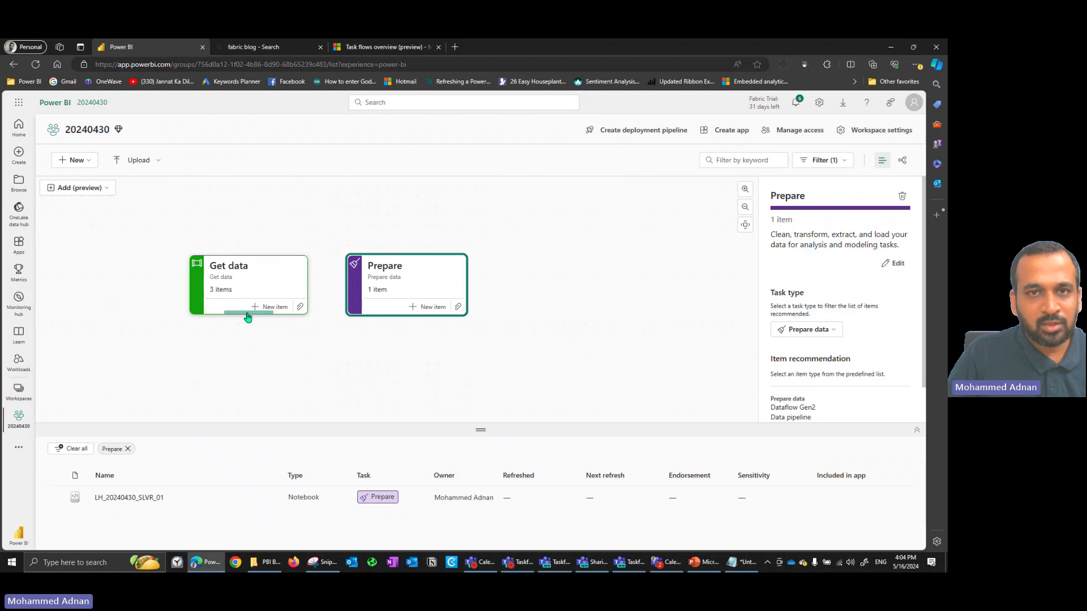
pyautogui.moveTo(308, 284); pyautogui.dragTo(362, 288)
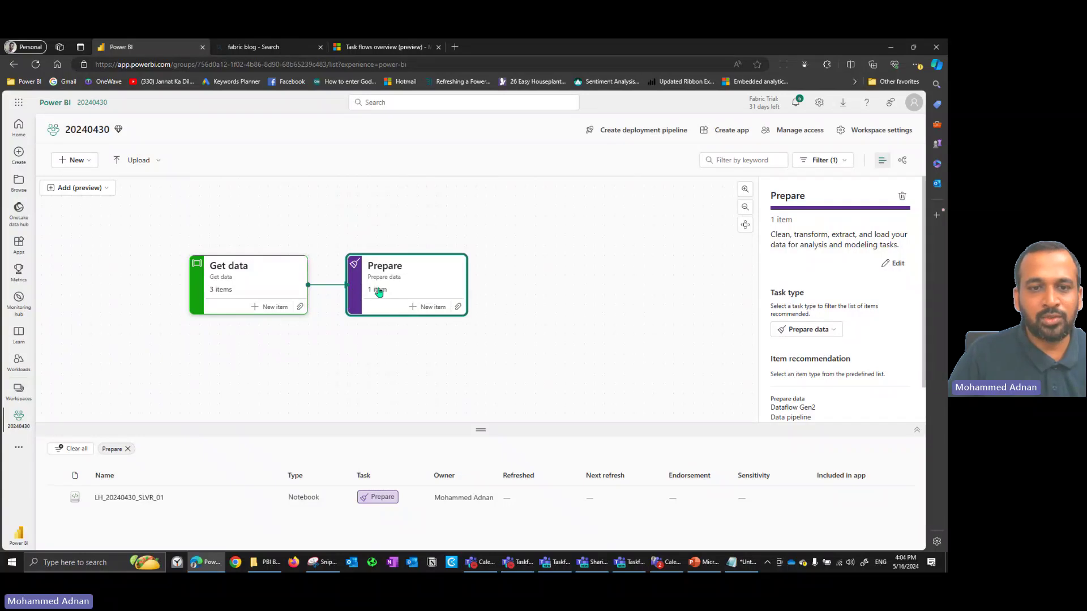
# Step: Swap the start and end tasks of the connector between Get data and Prepare, swap them back and deselect it
pyautogui.click(328, 288)
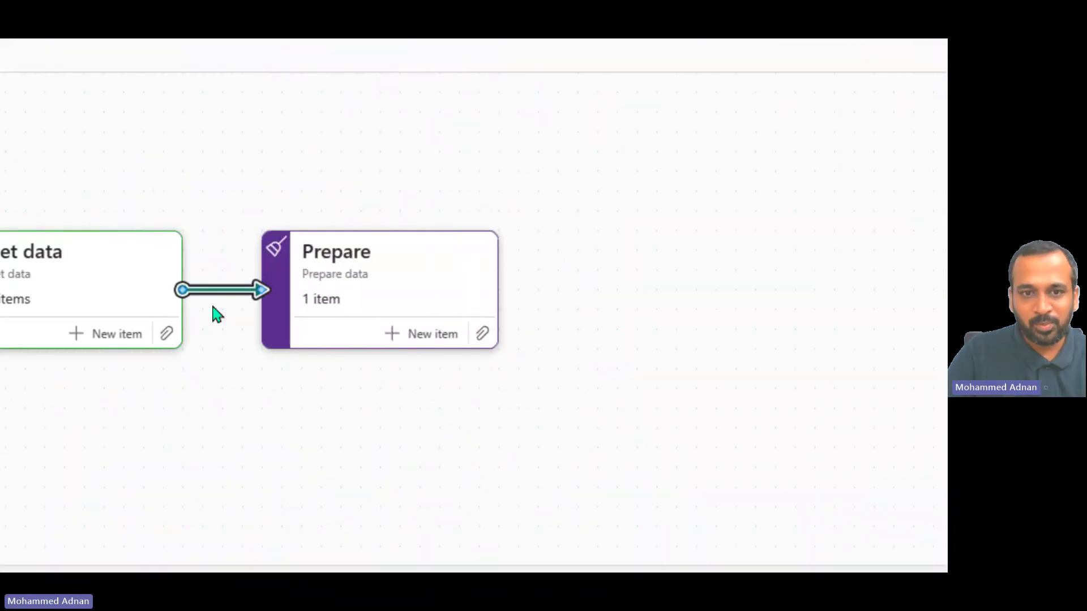
pyautogui.click(852, 282)
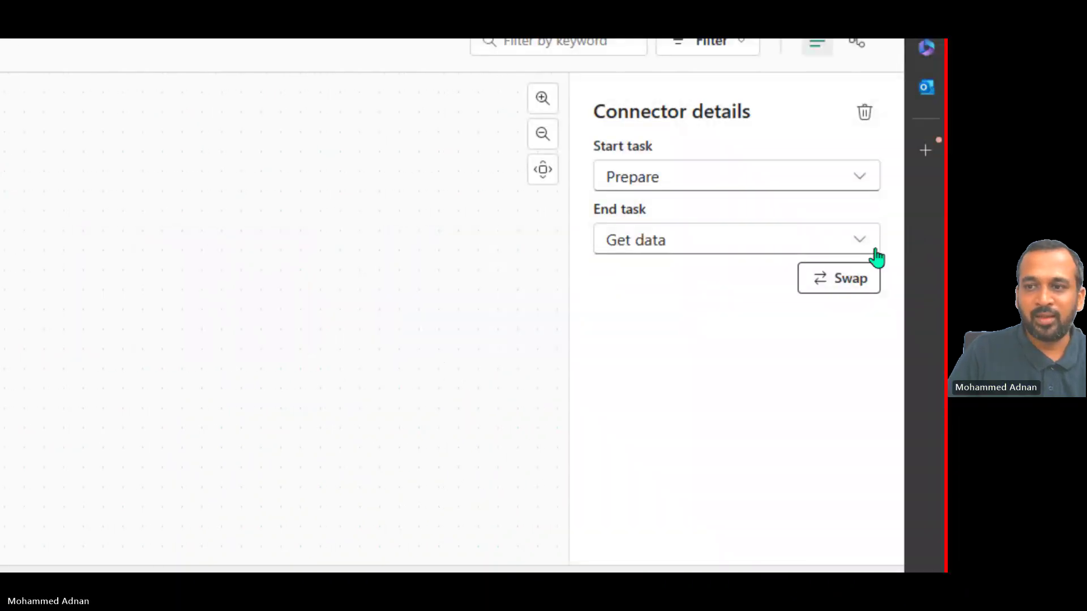
pyautogui.click(847, 279)
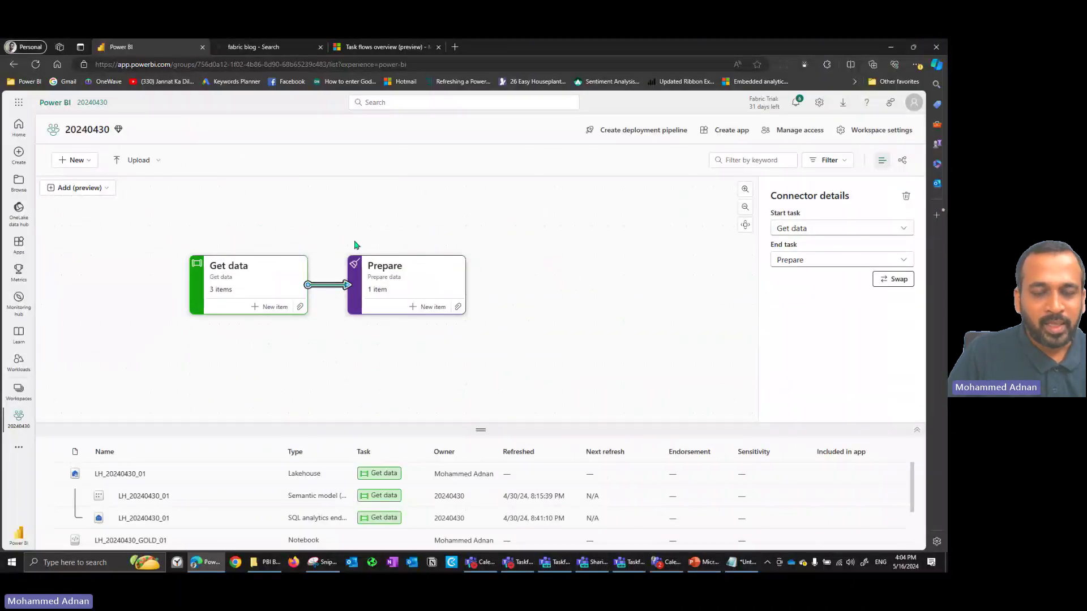
pyautogui.click(338, 230)
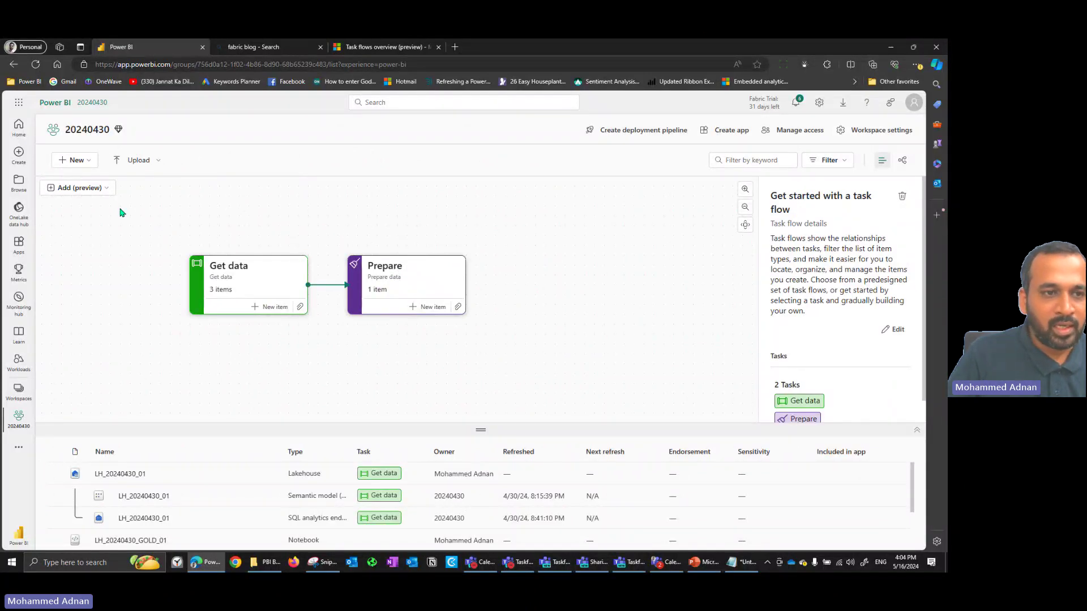
# Step: Add a second Prepare data task and assign the notebook LH_20240430_GOLD_01 to it
pyautogui.click(106, 192)
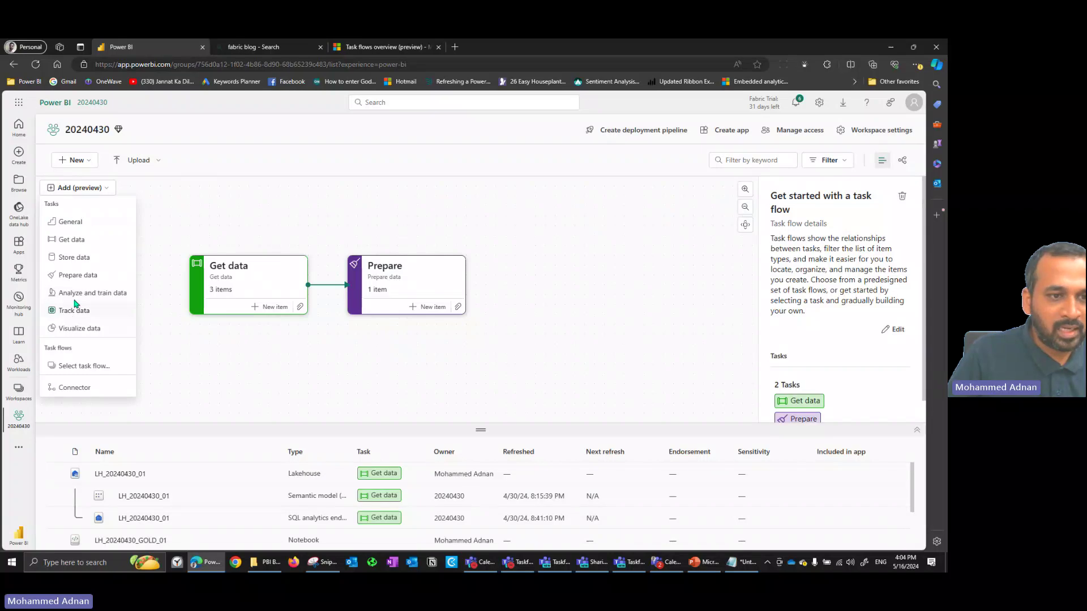
pyautogui.click(77, 277)
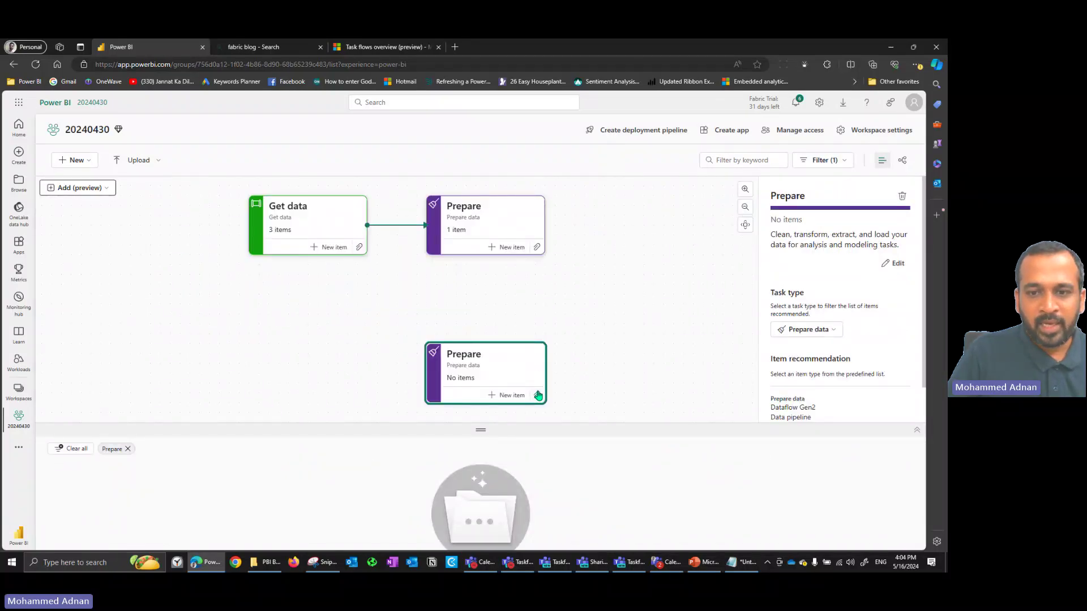
pyautogui.click(536, 395)
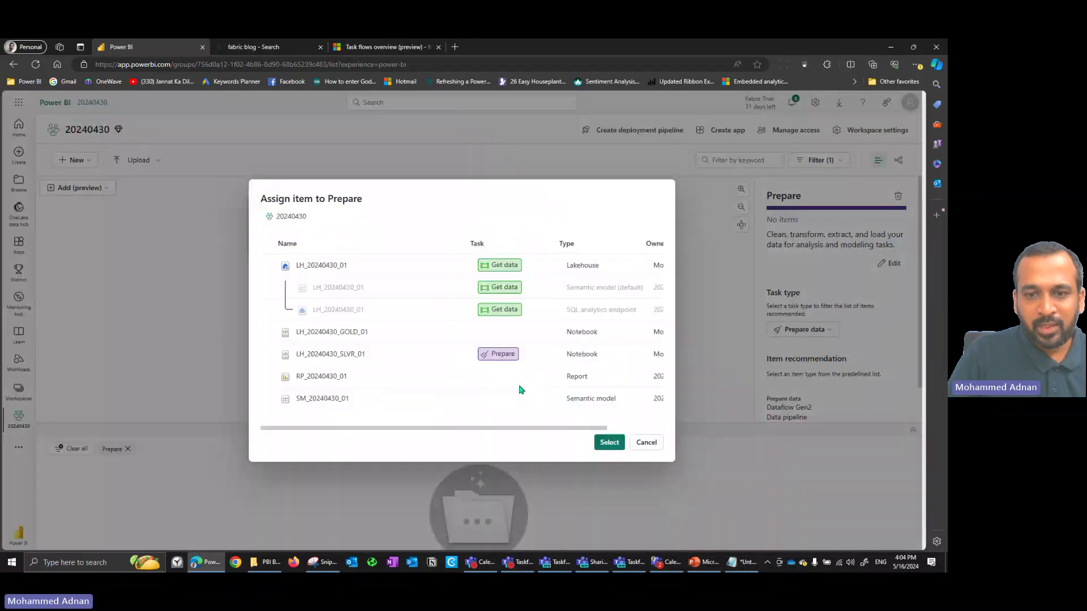
pyautogui.click(269, 331)
pyautogui.click(608, 443)
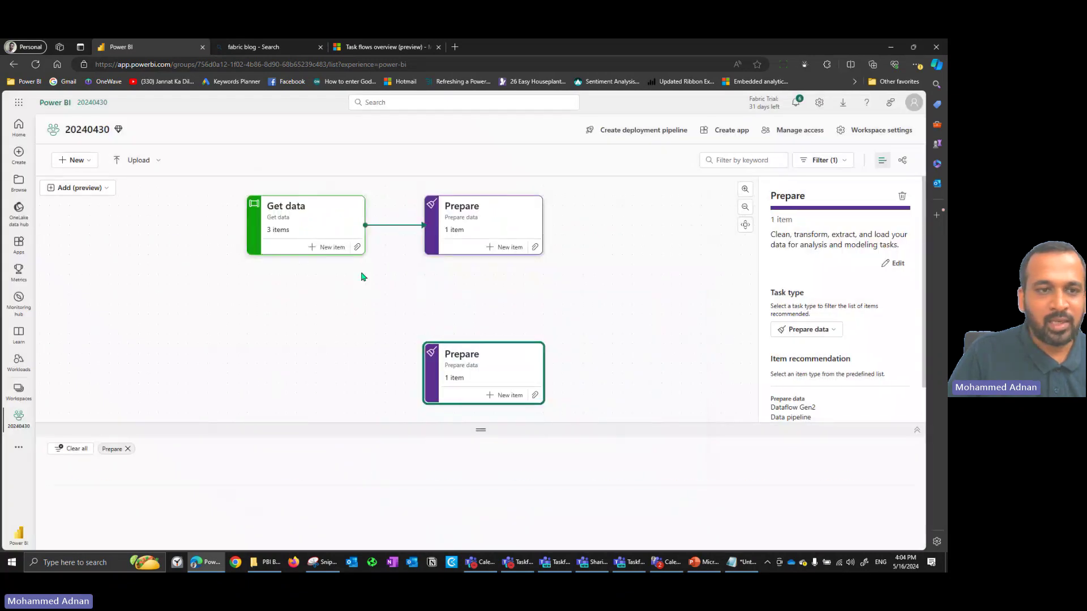
# Step: Add a Visualize data task and assign the report RP_20240430_01 and the semantic model SM_20240430_01 to it
pyautogui.click(106, 191)
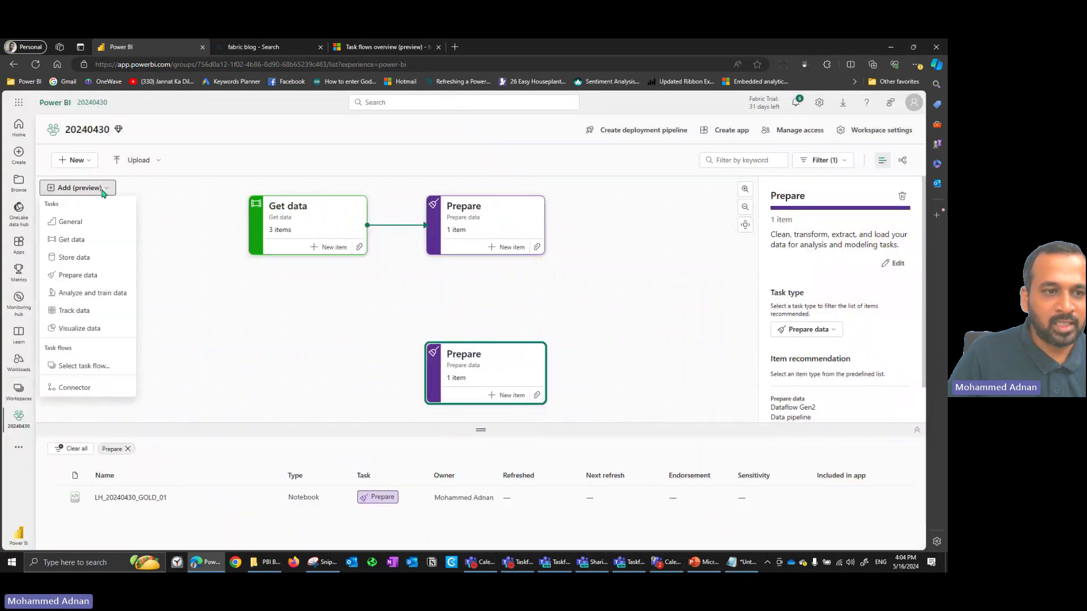
pyautogui.click(80, 328)
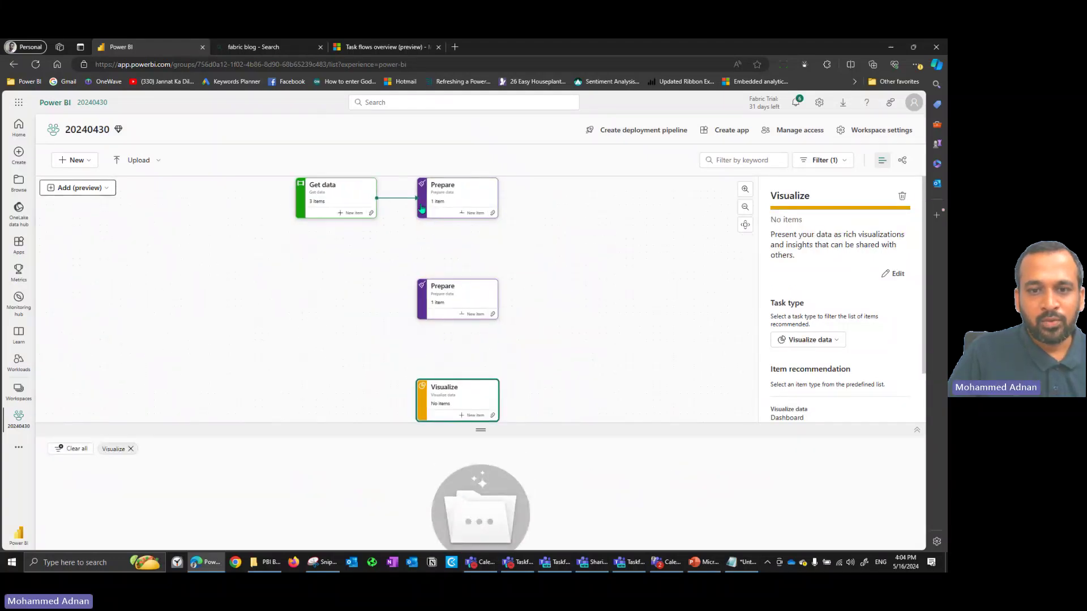
pyautogui.click(493, 418)
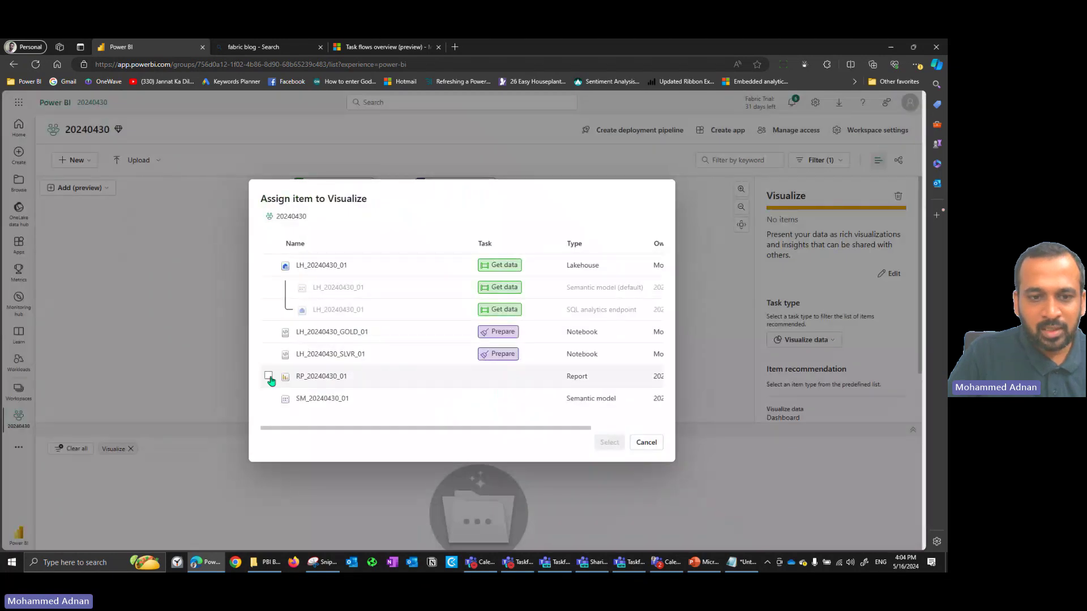
pyautogui.click(269, 377)
pyautogui.click(269, 399)
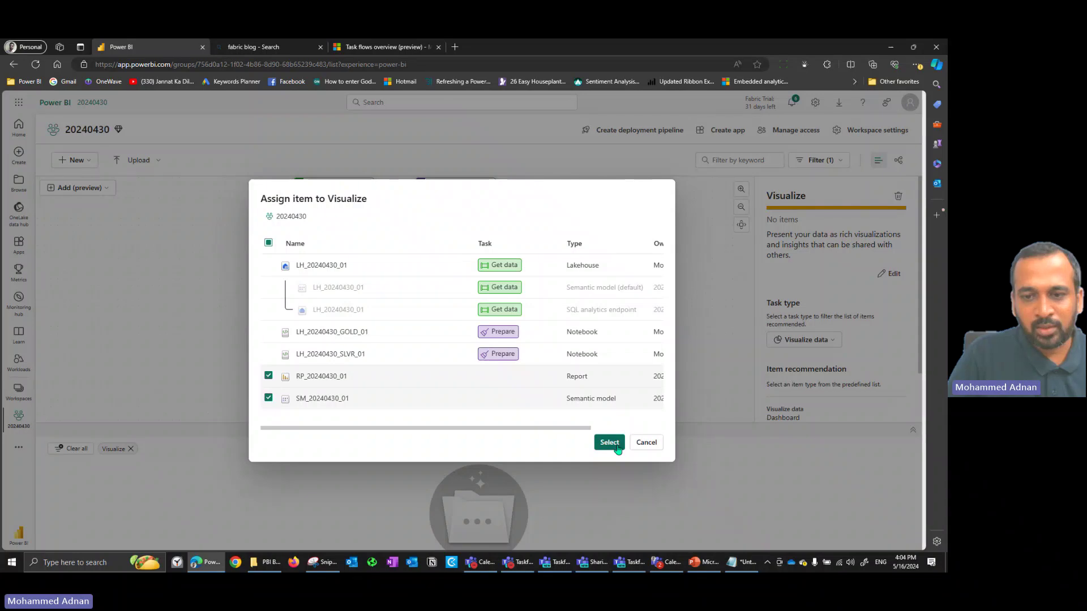
pyautogui.click(617, 446)
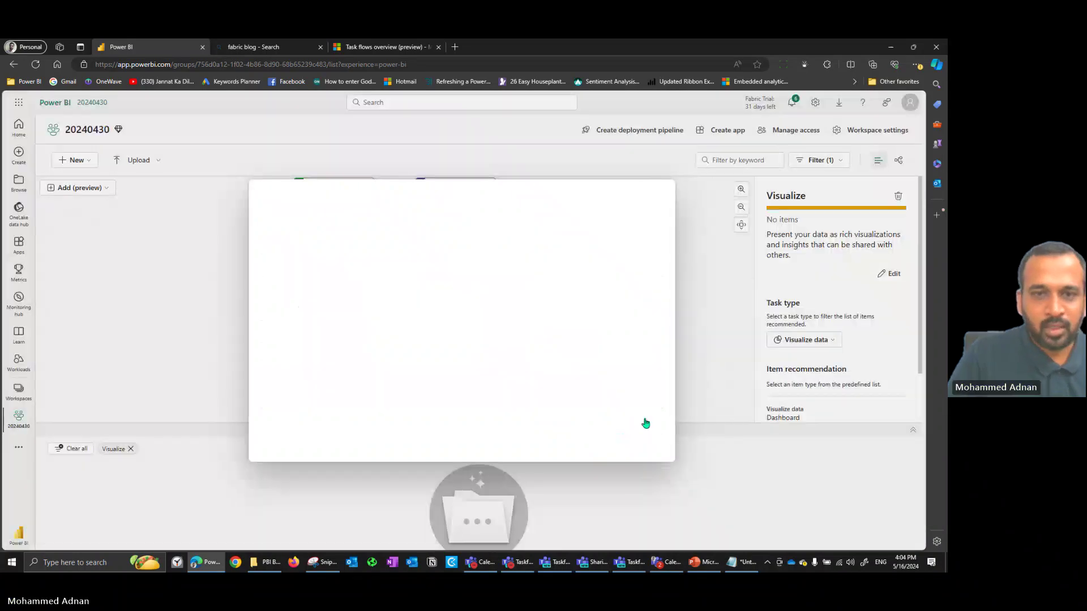
# Step: Line up the Get data task and both Prepare tasks in one horizontal row
pyautogui.click(240, 239)
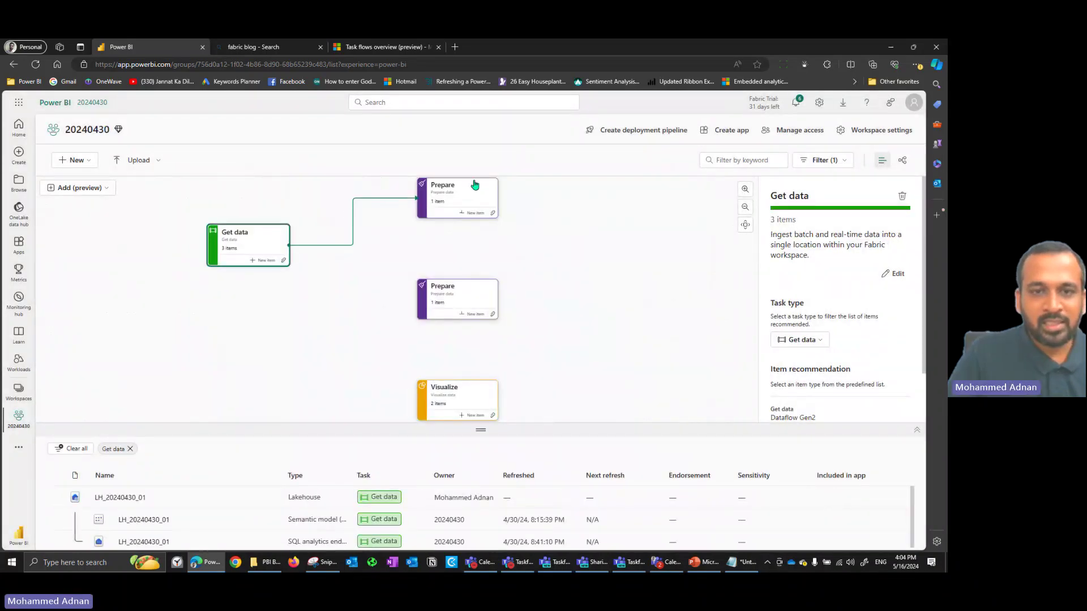
pyautogui.moveTo(465, 192); pyautogui.dragTo(397, 237)
pyautogui.moveTo(460, 283); pyautogui.dragTo(501, 229)
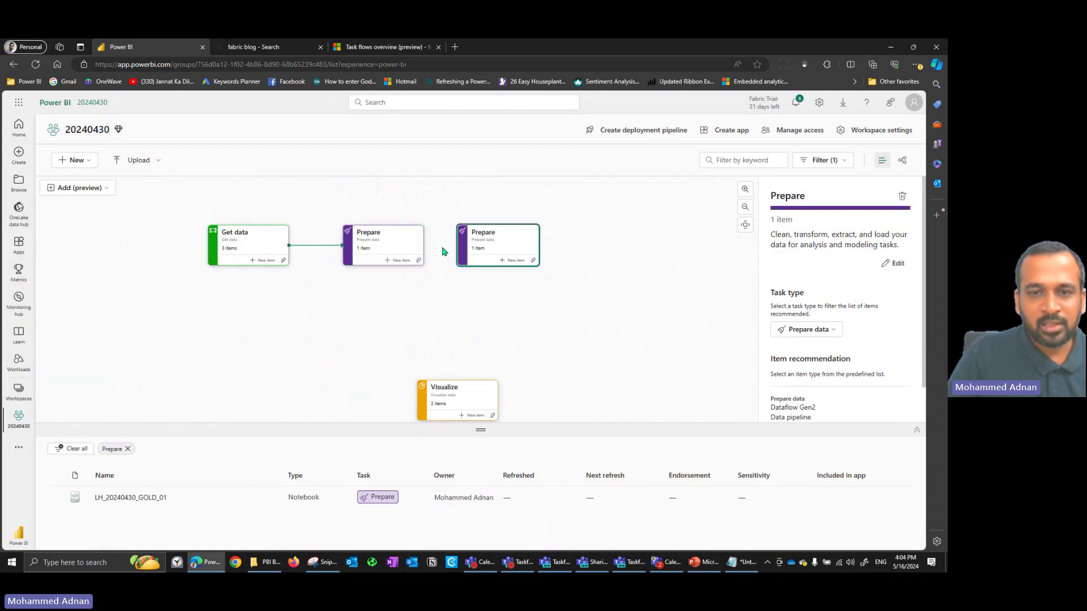
# Step: Connect the first Prepare task to the second, and link the second to the Visualize task placed just below it
pyautogui.moveTo(458, 249); pyautogui.dragTo(459, 249)
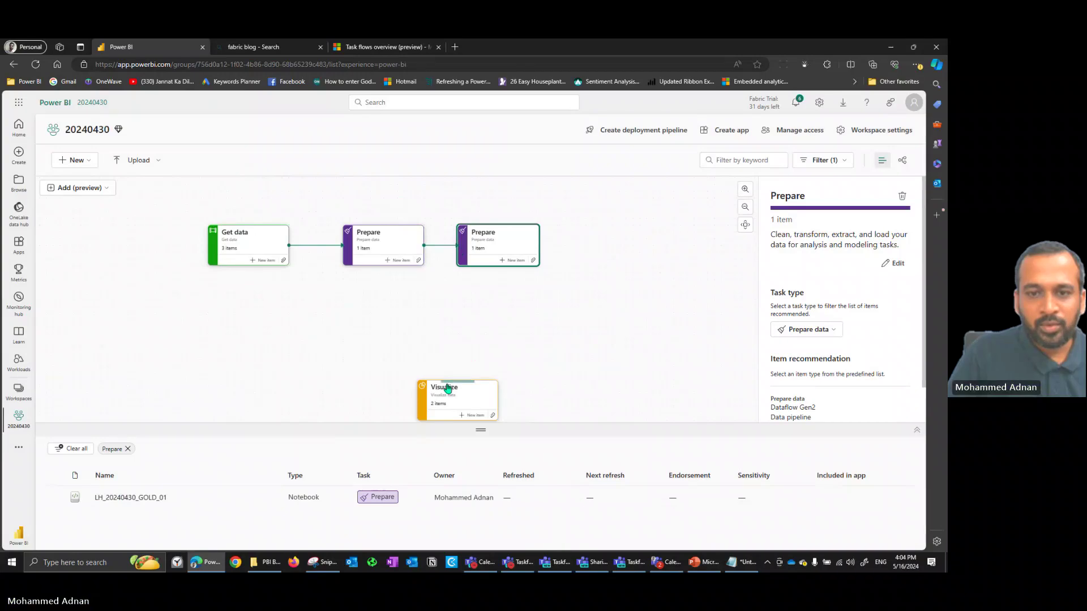
pyautogui.moveTo(449, 388); pyautogui.dragTo(503, 306)
pyautogui.moveTo(497, 269); pyautogui.dragTo(513, 300)
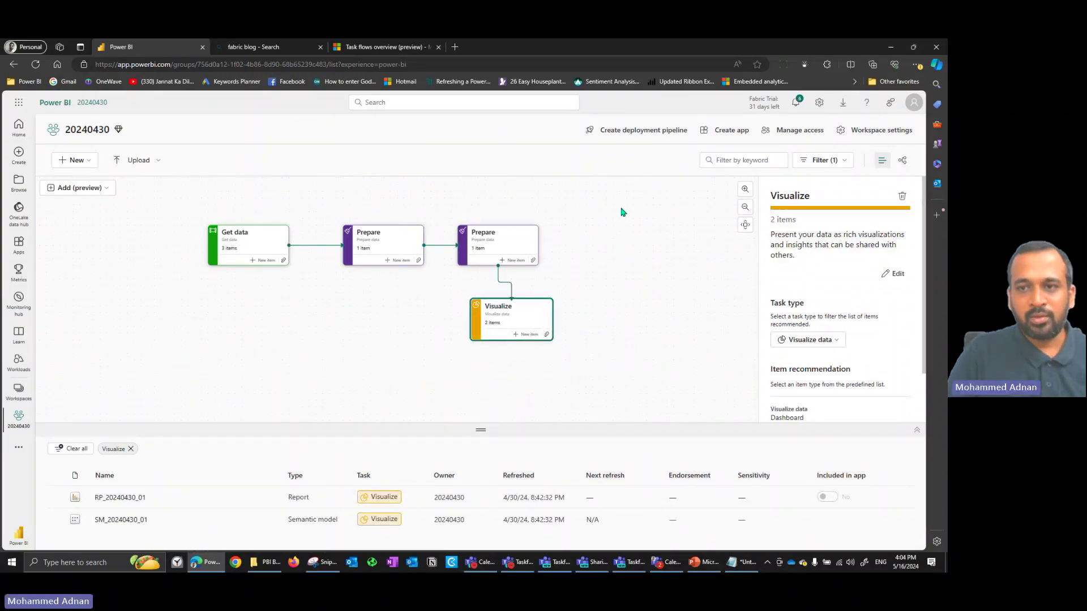
# Step: Rename the Get data task as Lakehouse and save its details
pyautogui.click(745, 188)
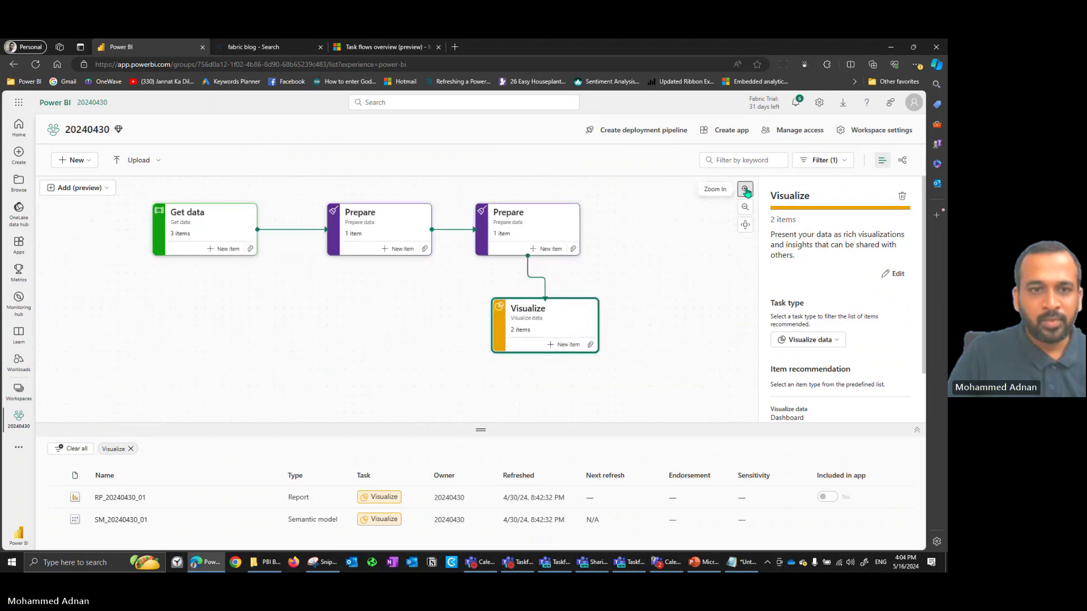
pyautogui.click(745, 188)
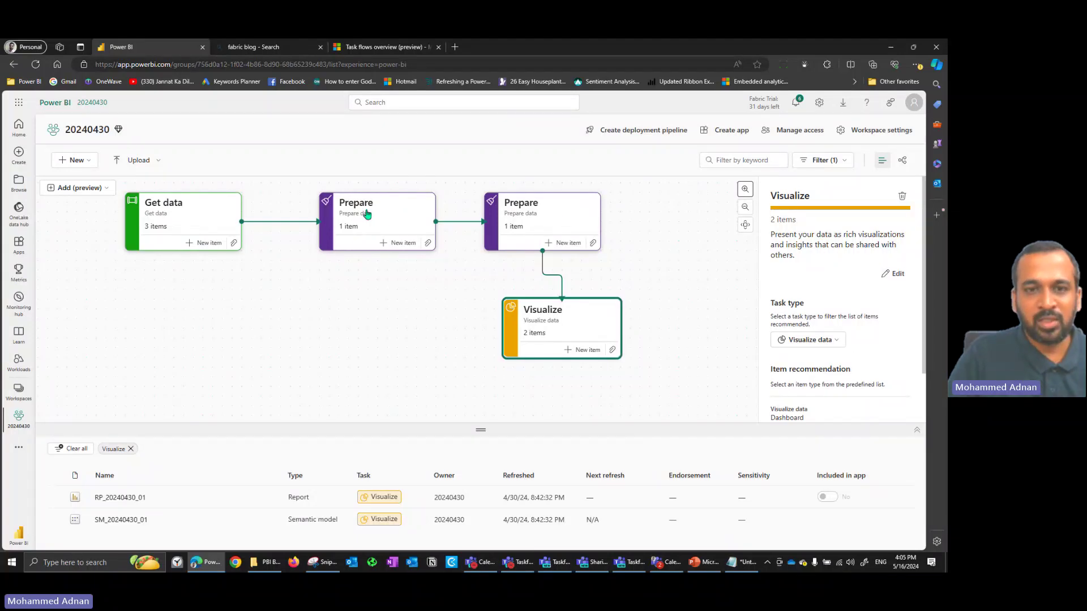
pyautogui.click(177, 206)
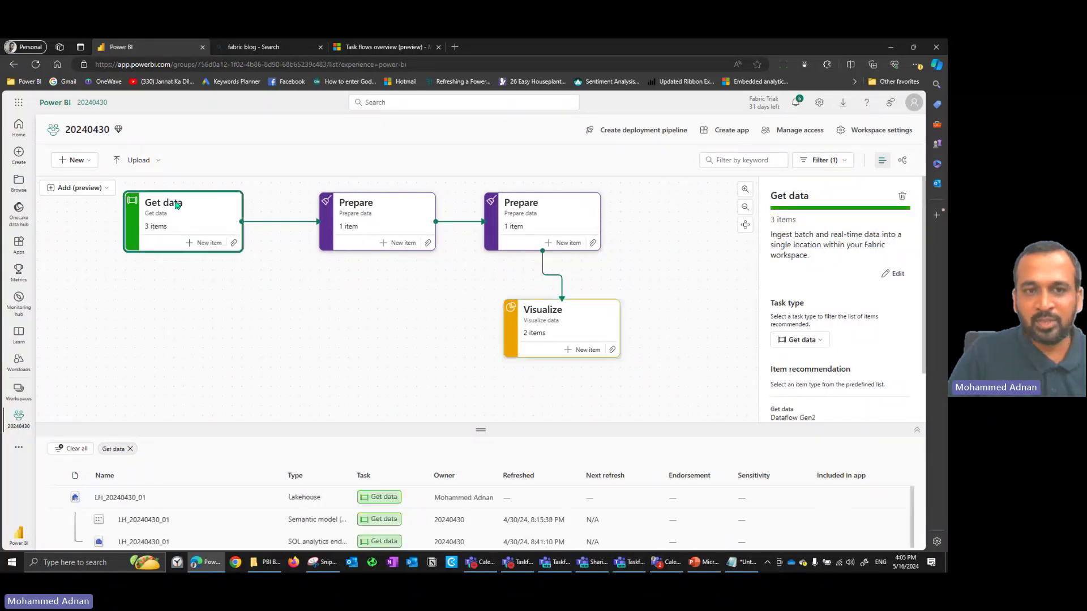
pyautogui.click(894, 274)
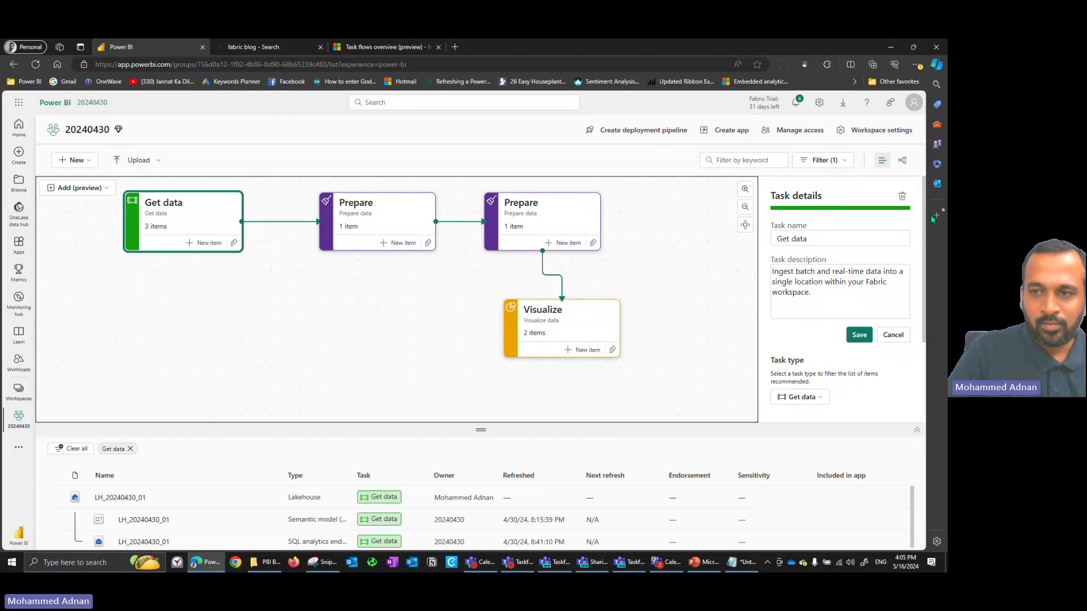
pyautogui.tripleClick(853, 232)
pyautogui.write('Lakehouse')
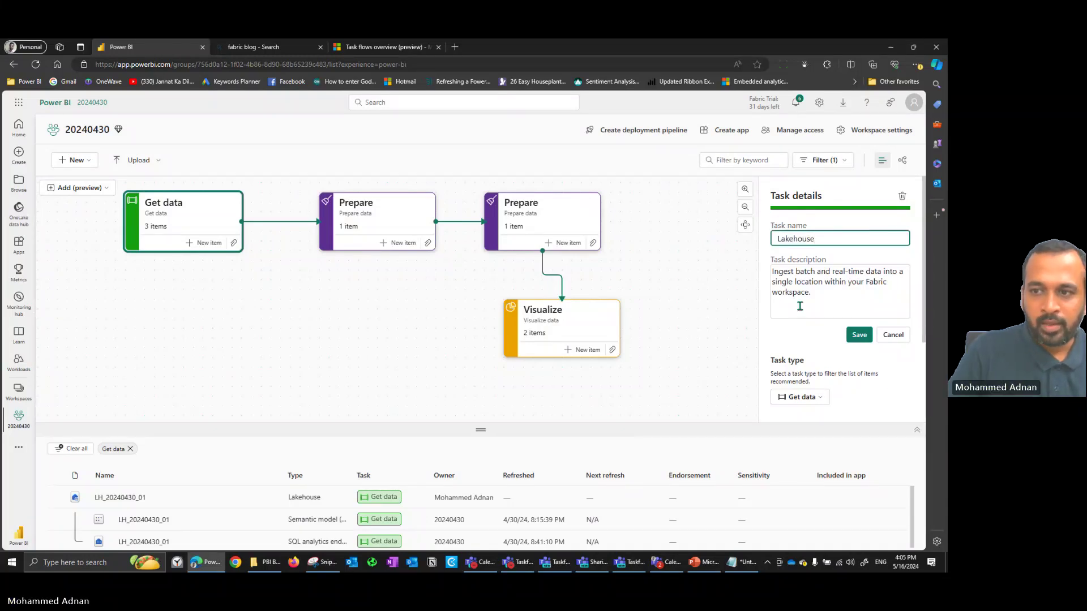
pyautogui.click(859, 335)
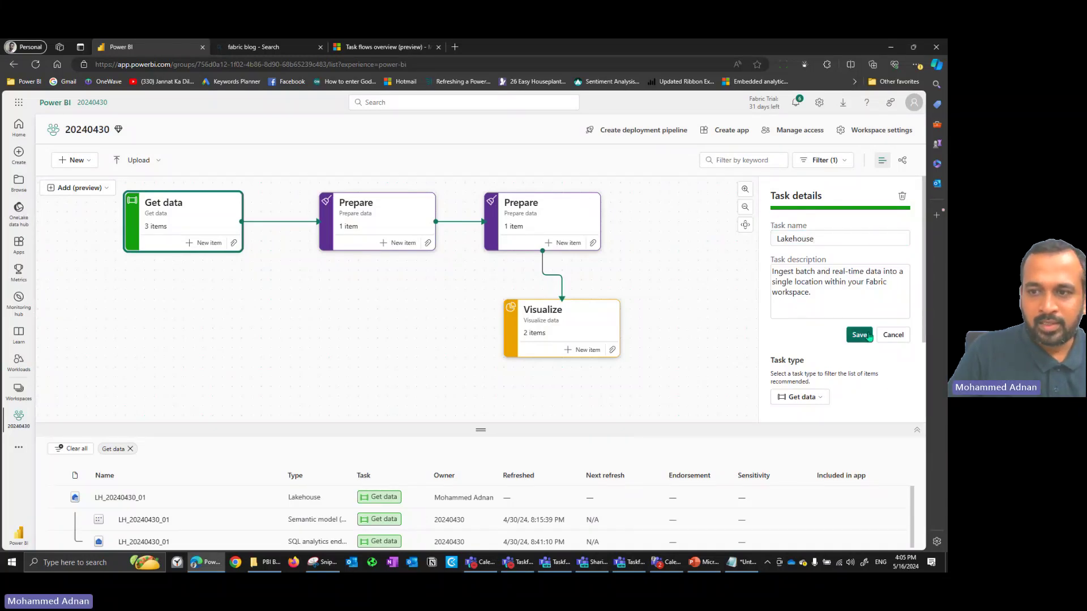
# Step: Rename the first Prepare task, directly after Lakehouse, as SLVR Prepare and save its details
pyautogui.click(393, 206)
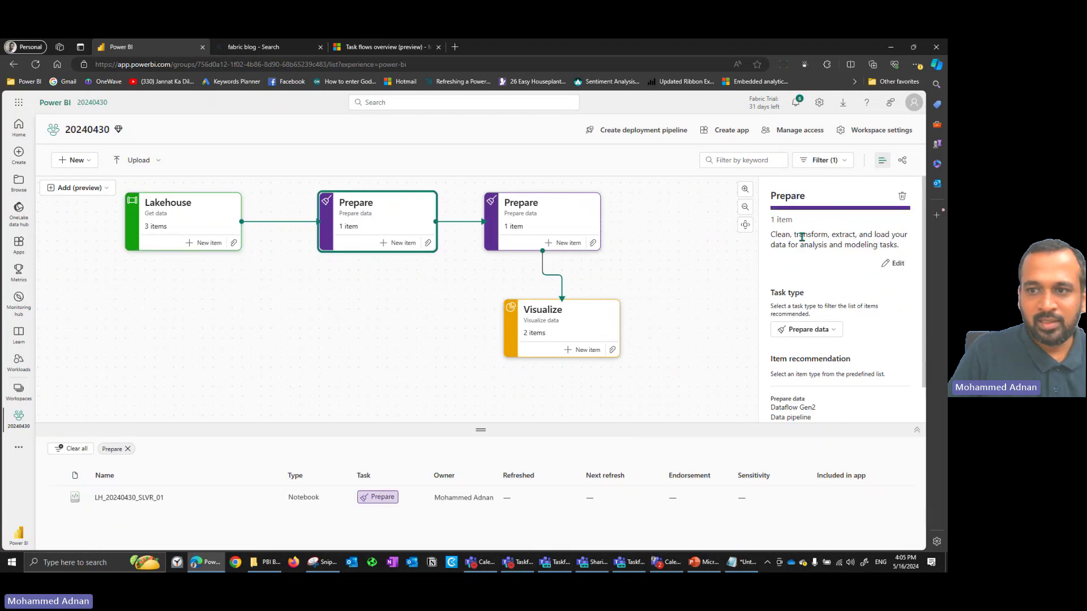
pyautogui.click(893, 265)
pyautogui.click(817, 243)
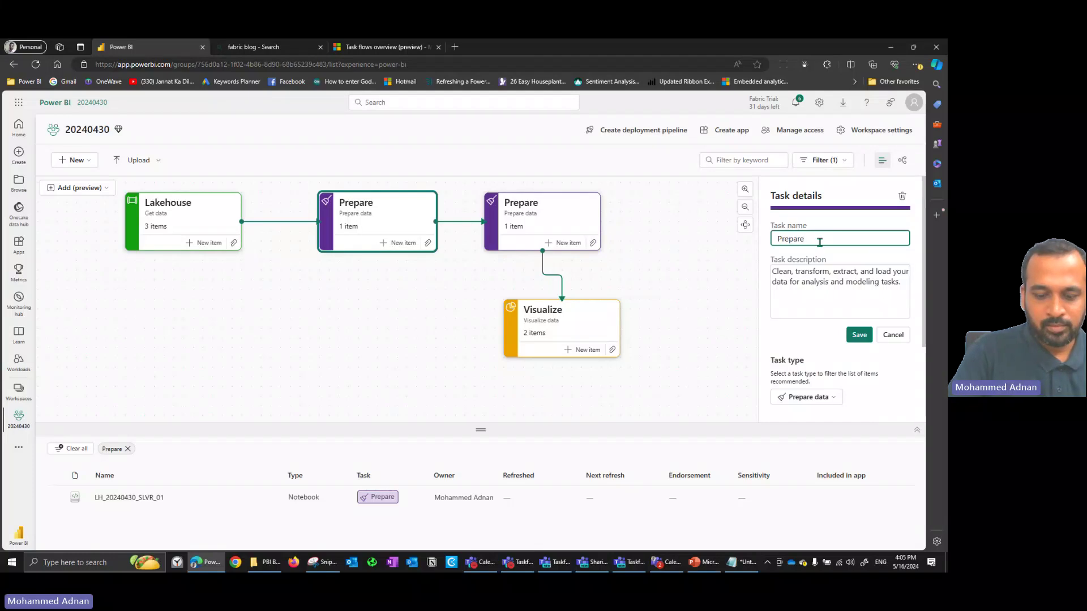
pyautogui.press('Home')
pyautogui.write('SLVR')
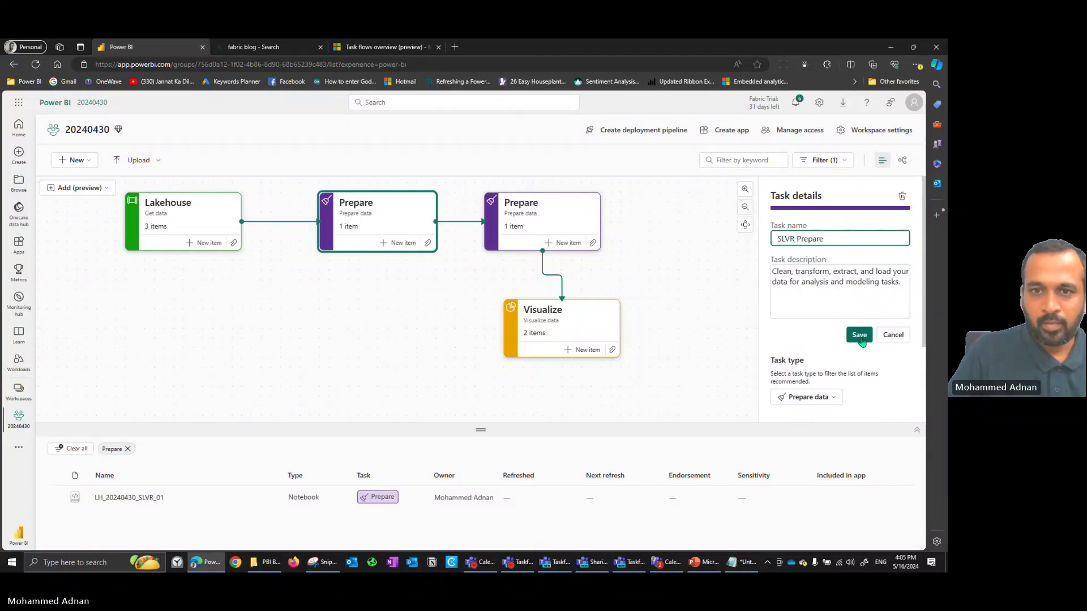
pyautogui.click(861, 339)
# Step: Rename the second Prepare task, which feeds the Visualize task, as GOLD Prepare and save its details
pyautogui.click(539, 214)
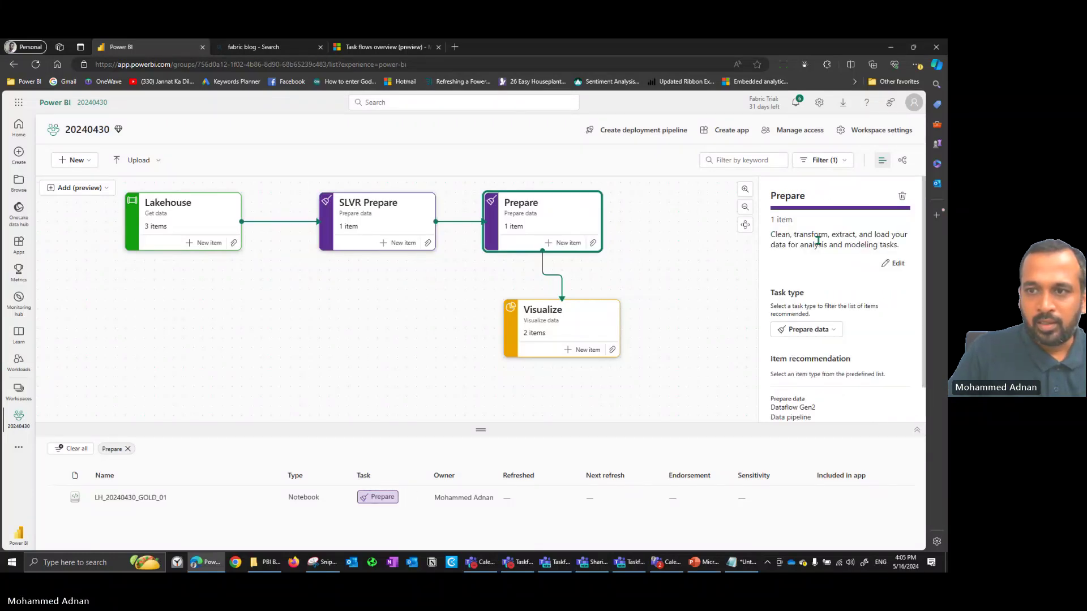
pyautogui.click(895, 262)
pyautogui.click(816, 239)
pyautogui.press('Home')
pyautogui.write('GOLD')
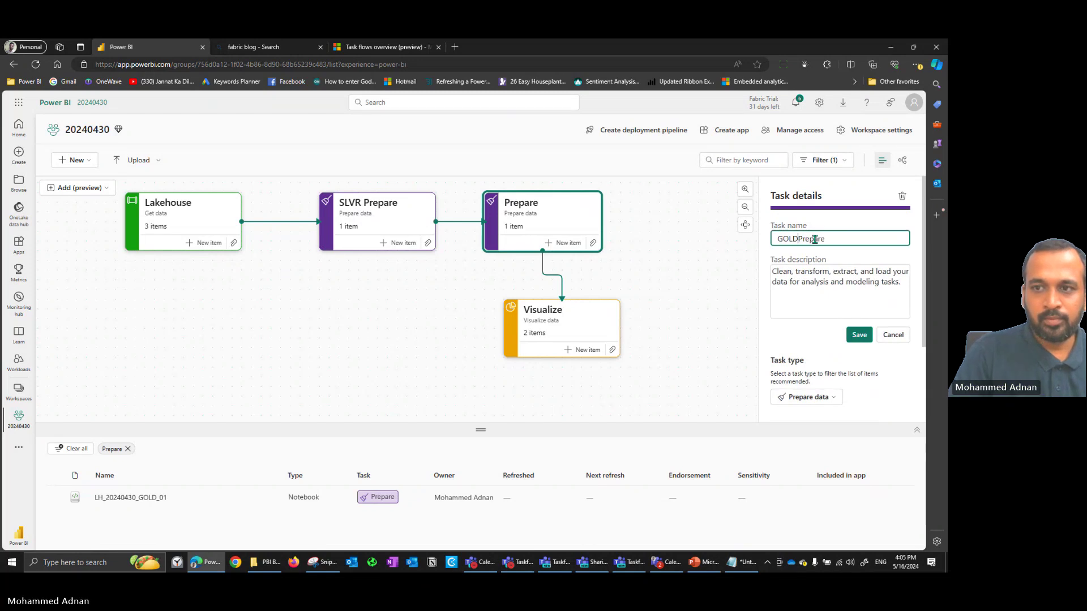
pyautogui.click(860, 335)
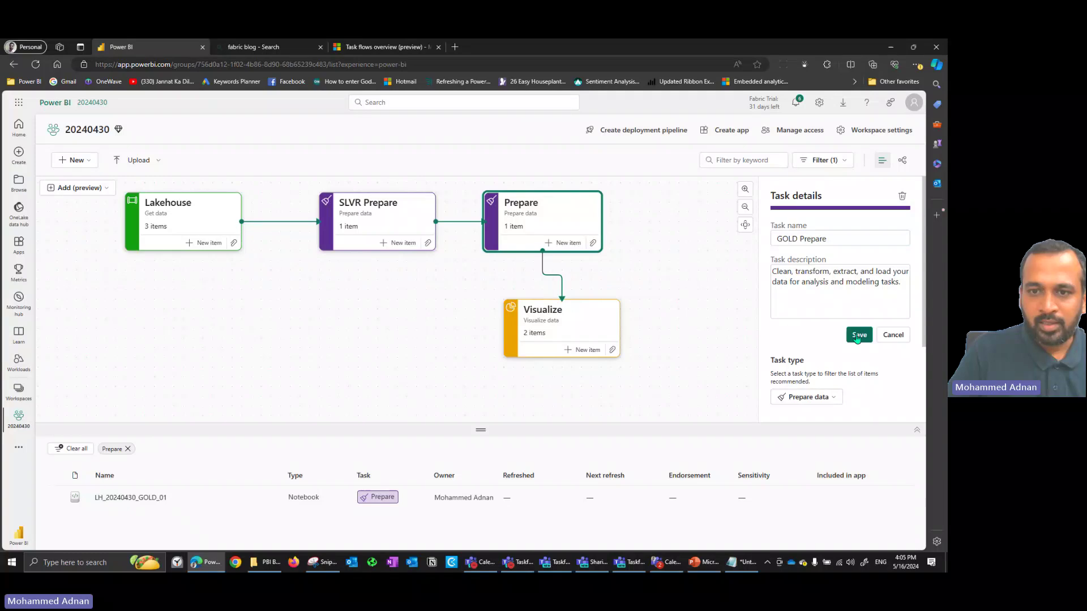
# Step: Rename the Visualize task as Power BI and save its details
pyautogui.click(594, 325)
pyautogui.click(895, 274)
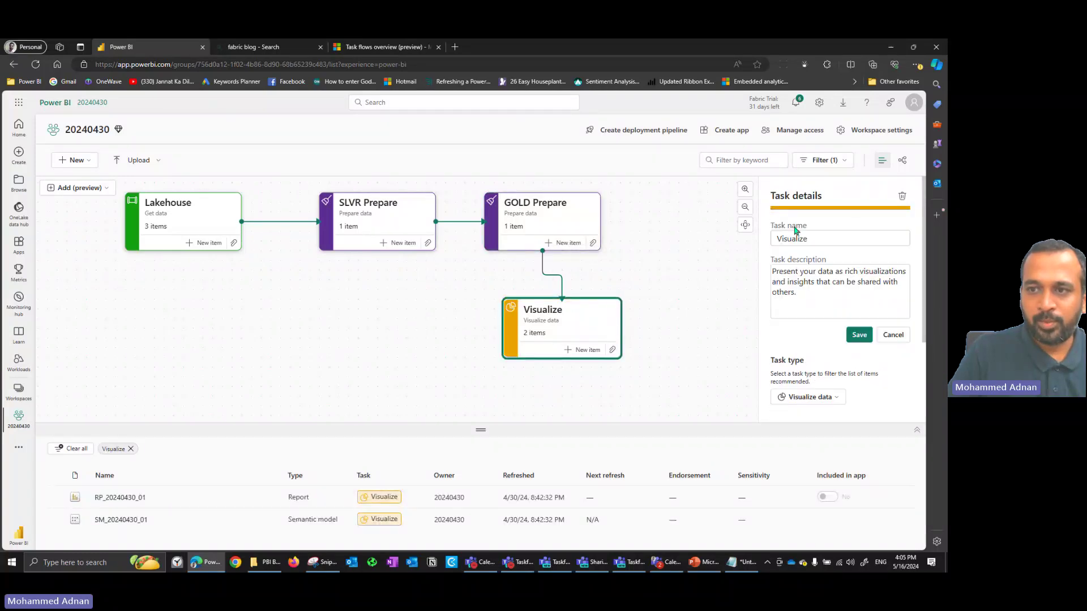
pyautogui.doubleClick(835, 239)
pyautogui.write('Powe')
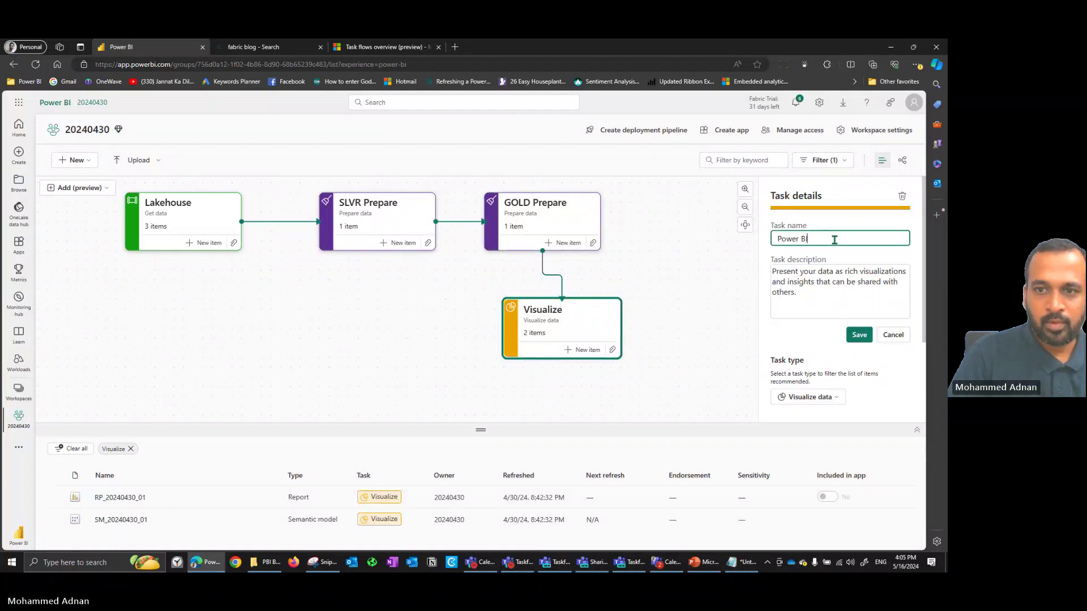
pyautogui.write('r BI')
pyautogui.click(858, 334)
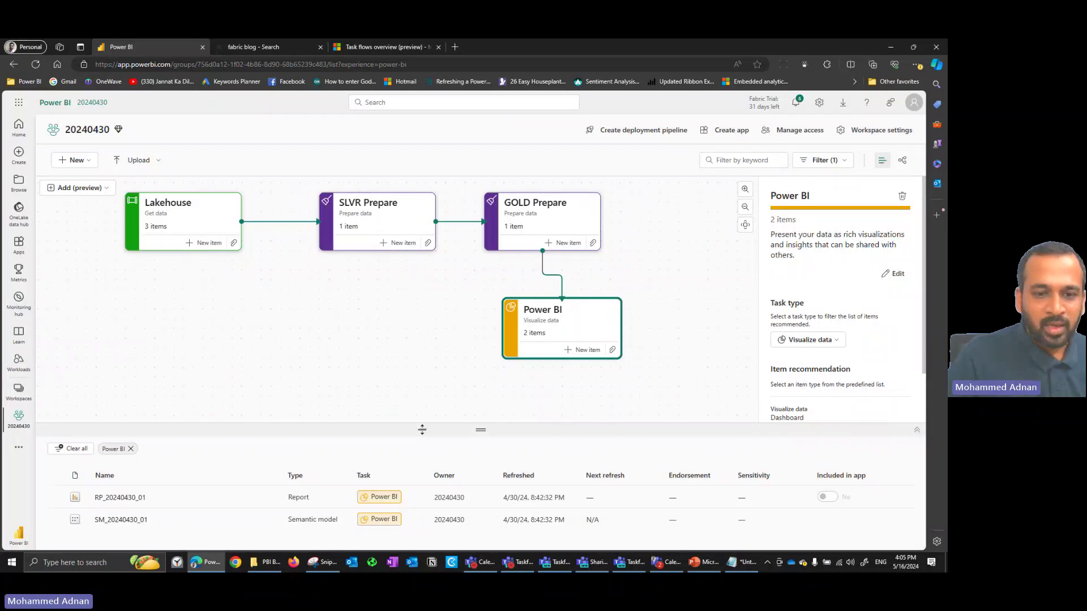
# Step: Enlarge the unfiltered workspace item list and check the item assignments offered for the Power BI task, without assigning anything
pyautogui.click(420, 374)
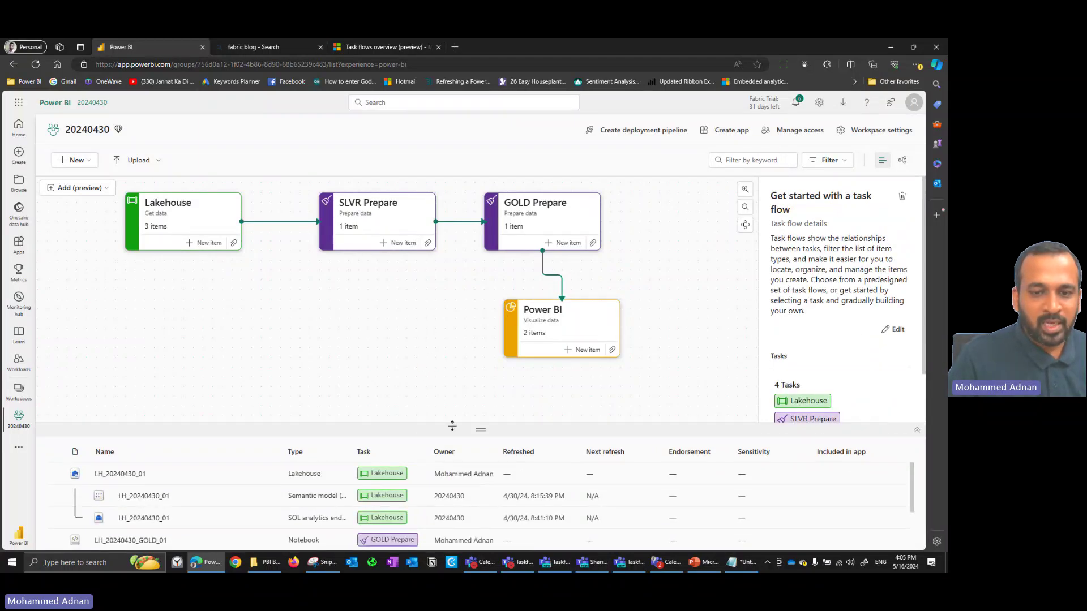
pyautogui.moveTo(453, 426); pyautogui.dragTo(452, 321)
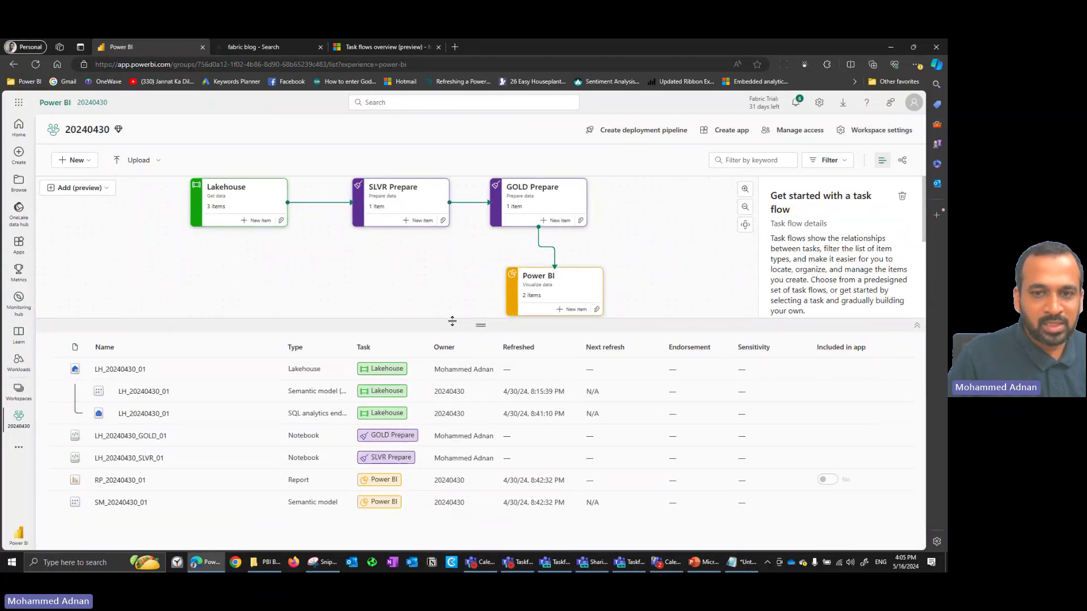
pyautogui.click(597, 310)
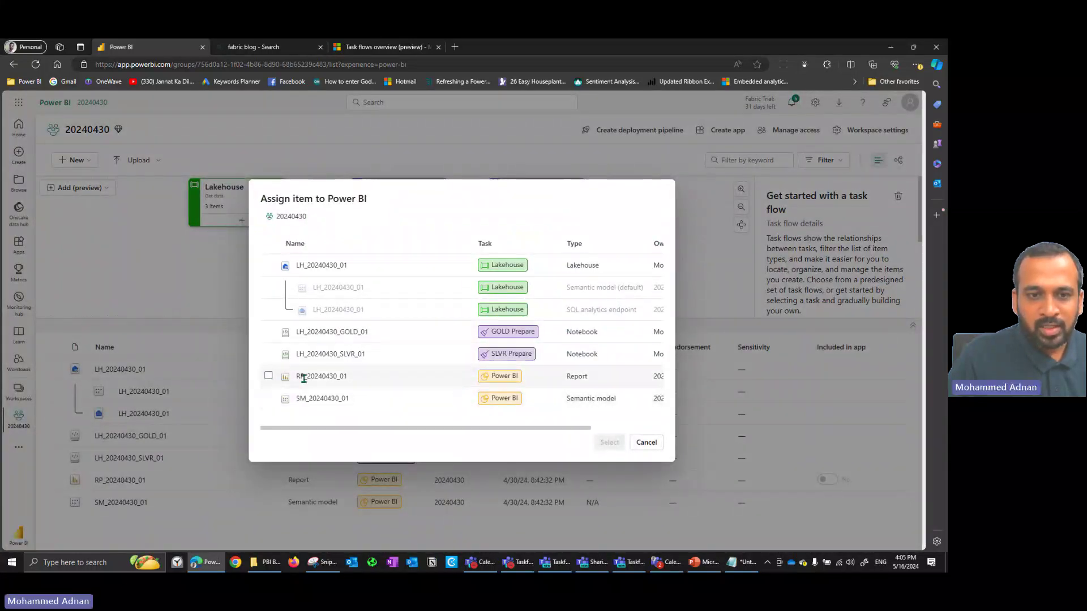
pyautogui.click(654, 445)
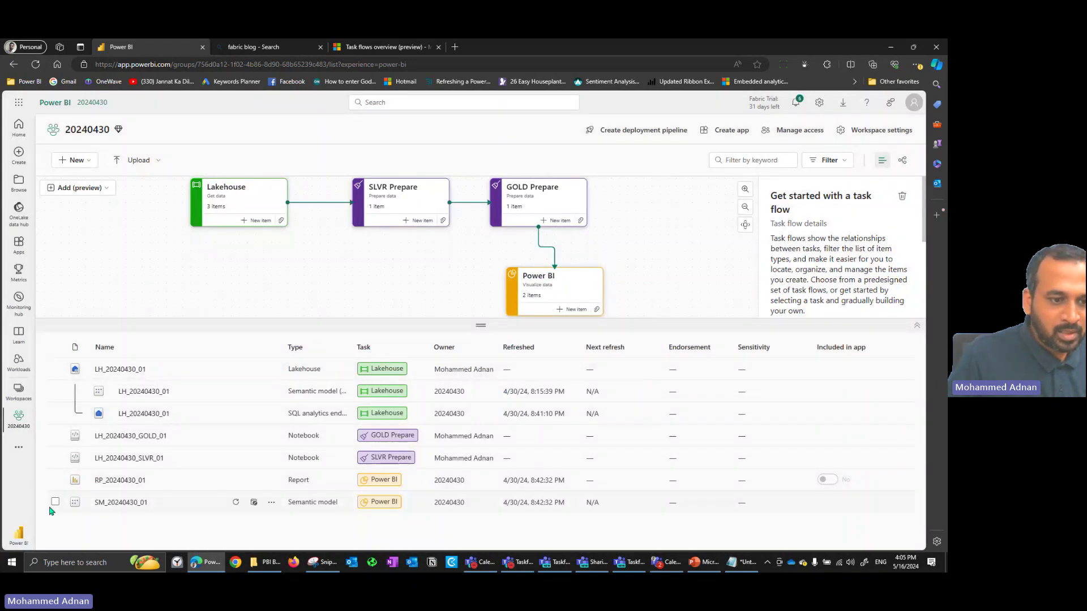
# Step: Unassign the report RP_20240430_01 and the semantic model SM_20240430_01 from the Power BI task
pyautogui.click(54, 503)
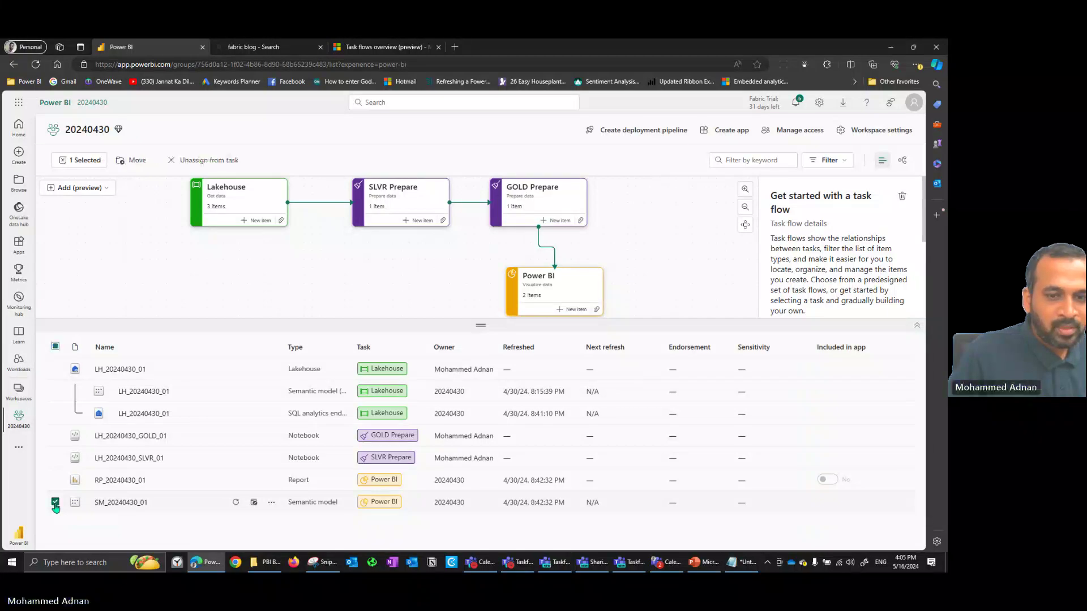
pyautogui.click(577, 281)
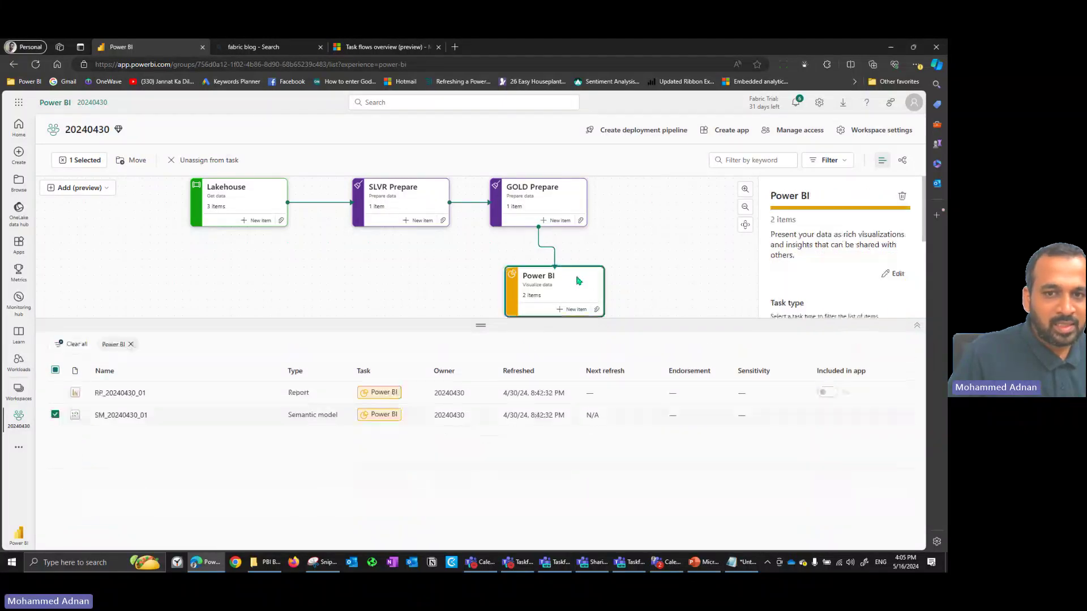
pyautogui.click(56, 393)
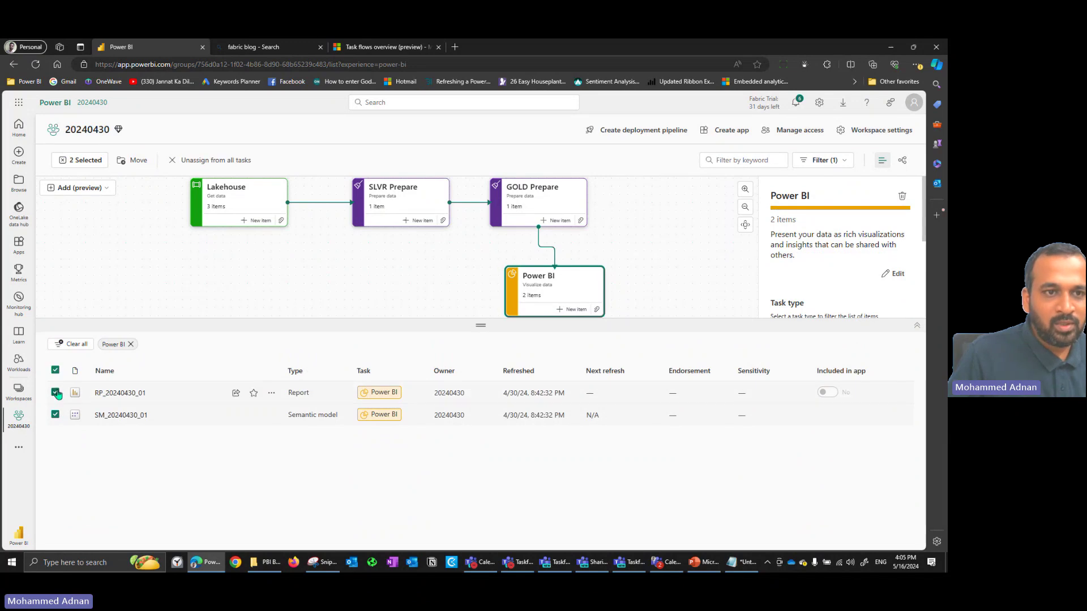
pyautogui.click(208, 163)
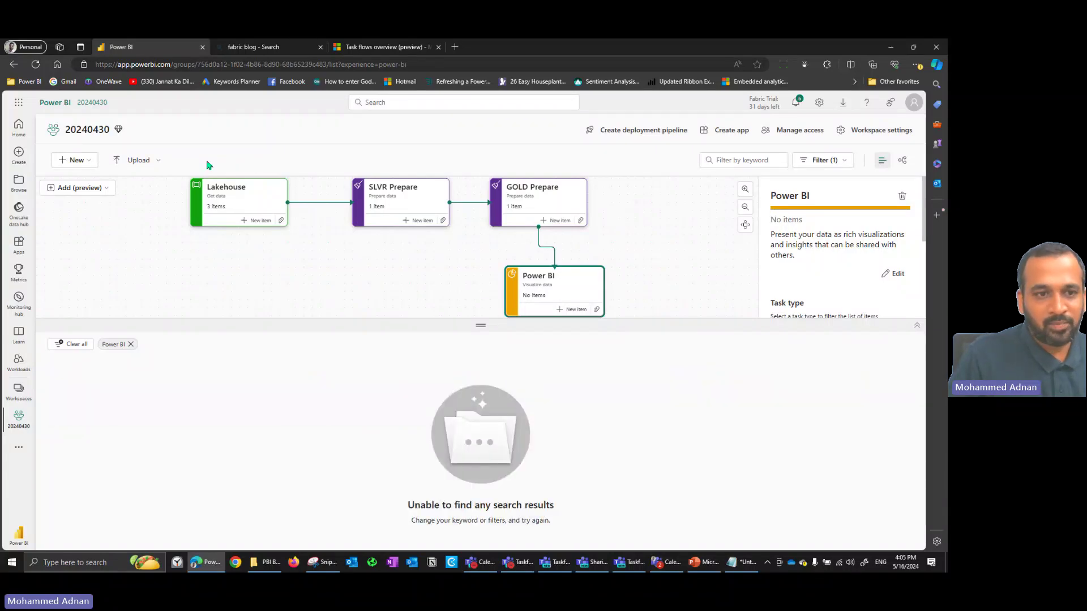
pyautogui.click(382, 282)
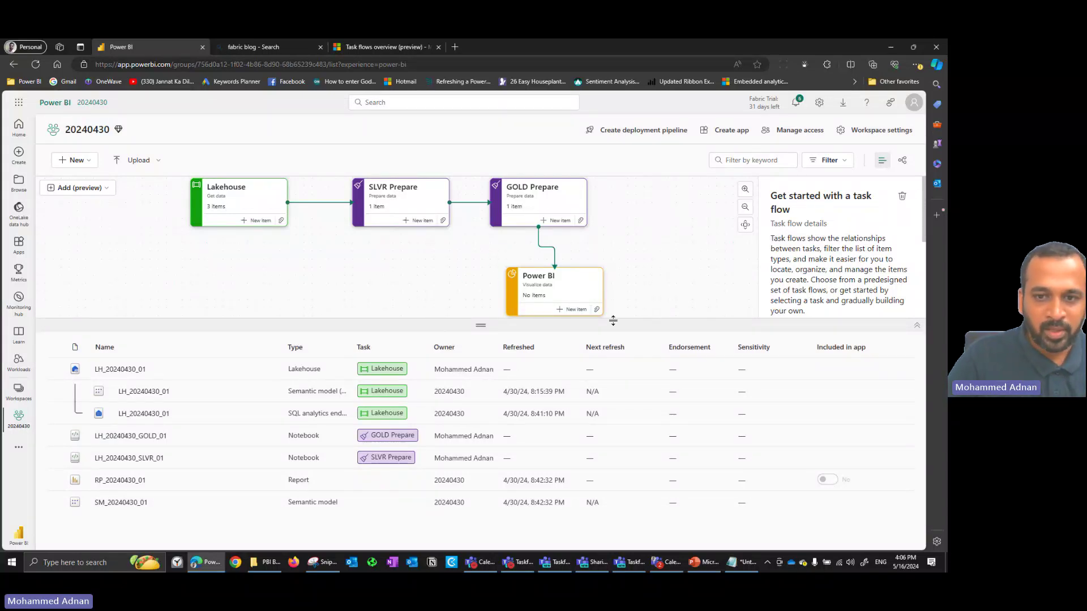
# Step: Assign the existing report RP_20240430_01 and semantic model SM_20240430_01 to the Power BI task again
pyautogui.click(564, 281)
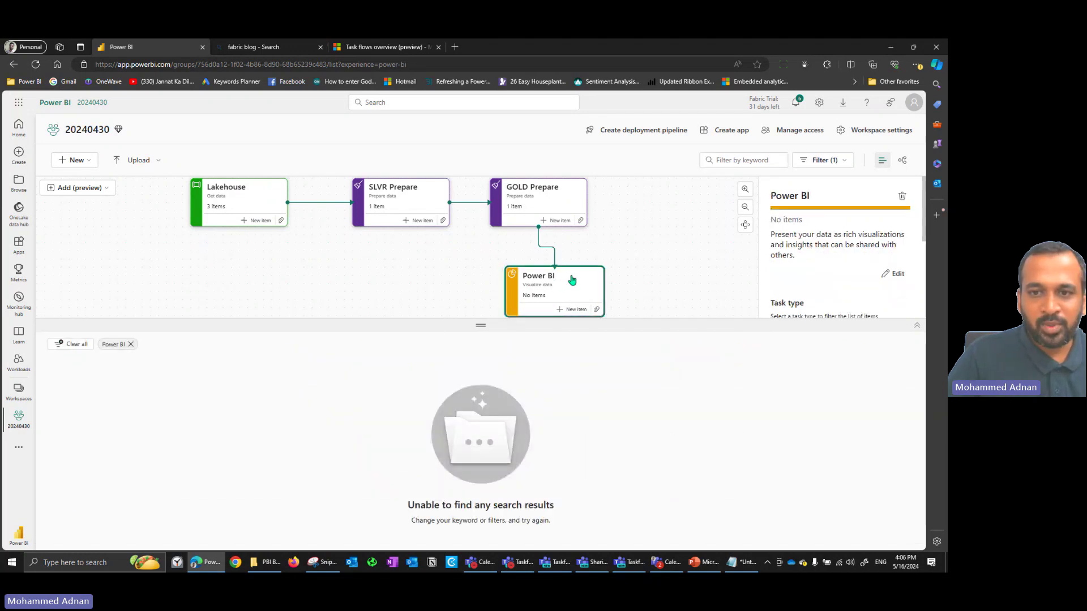
pyautogui.click(598, 309)
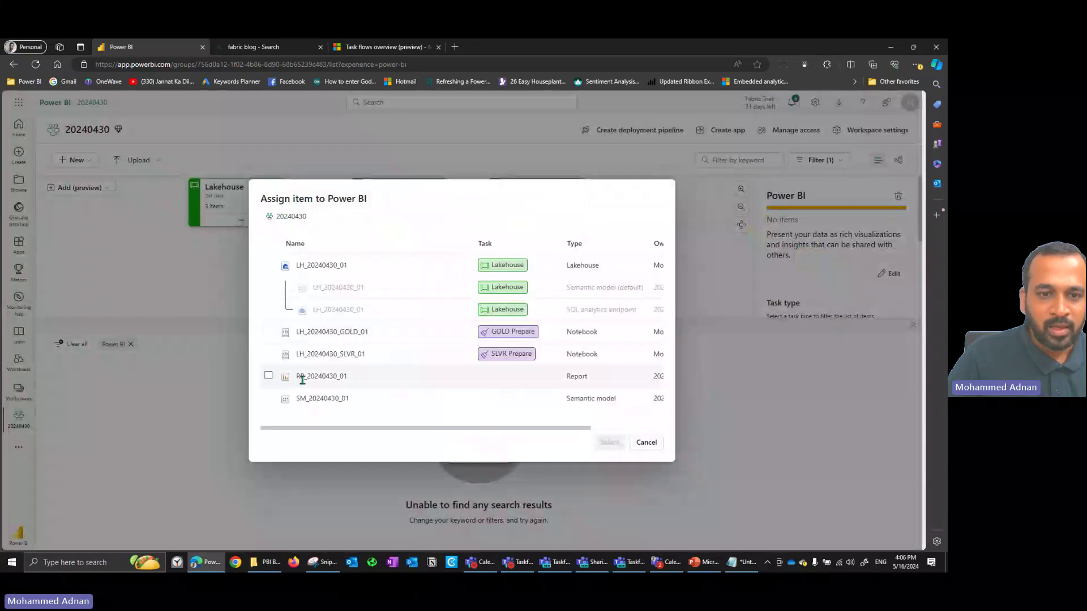
pyautogui.click(269, 376)
pyautogui.click(269, 398)
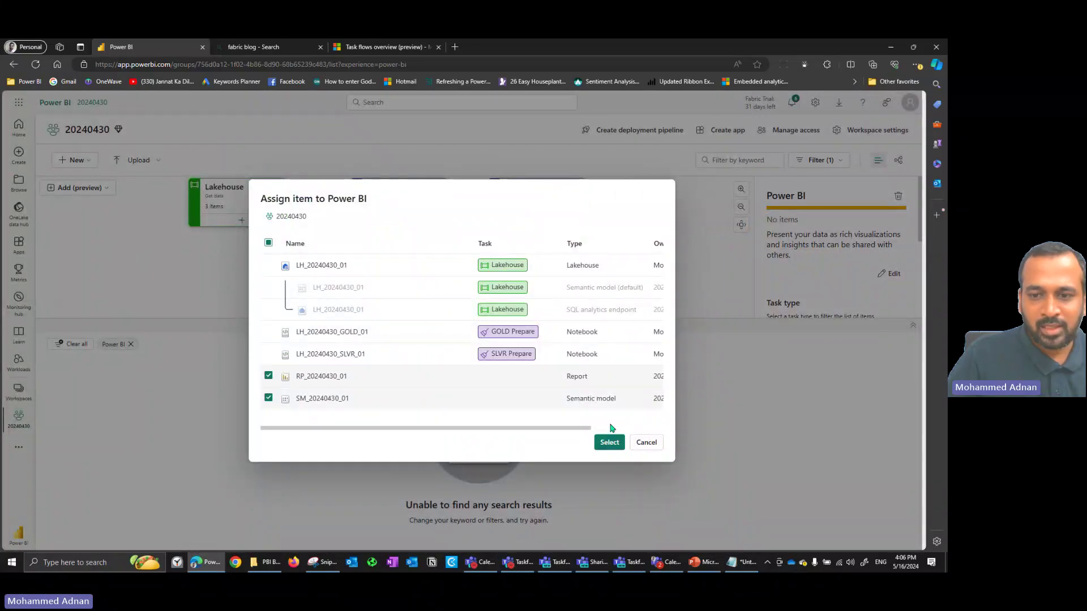
pyautogui.click(608, 441)
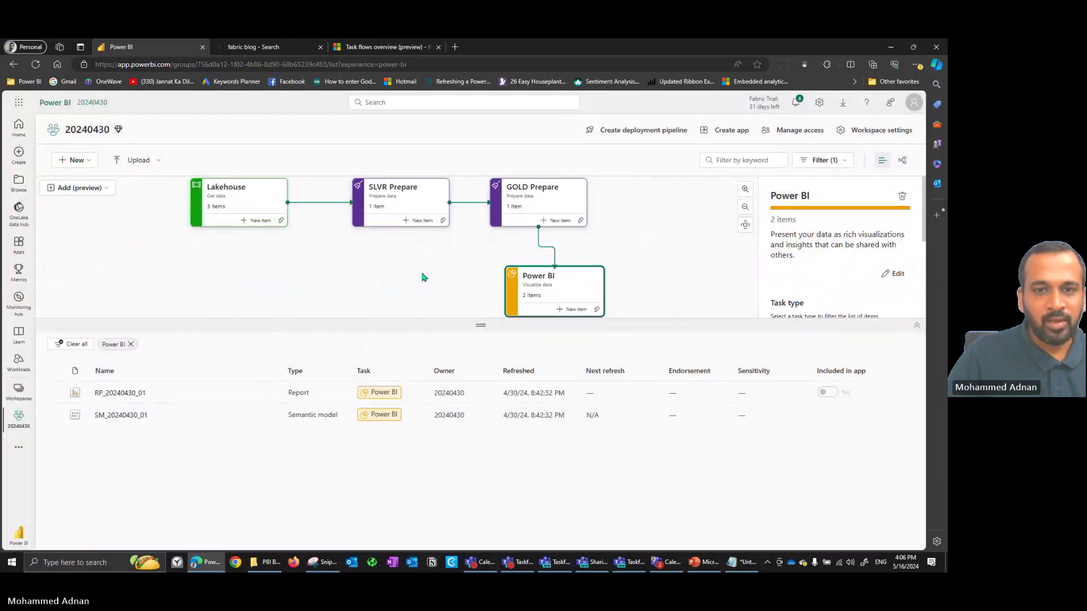
pyautogui.click(423, 276)
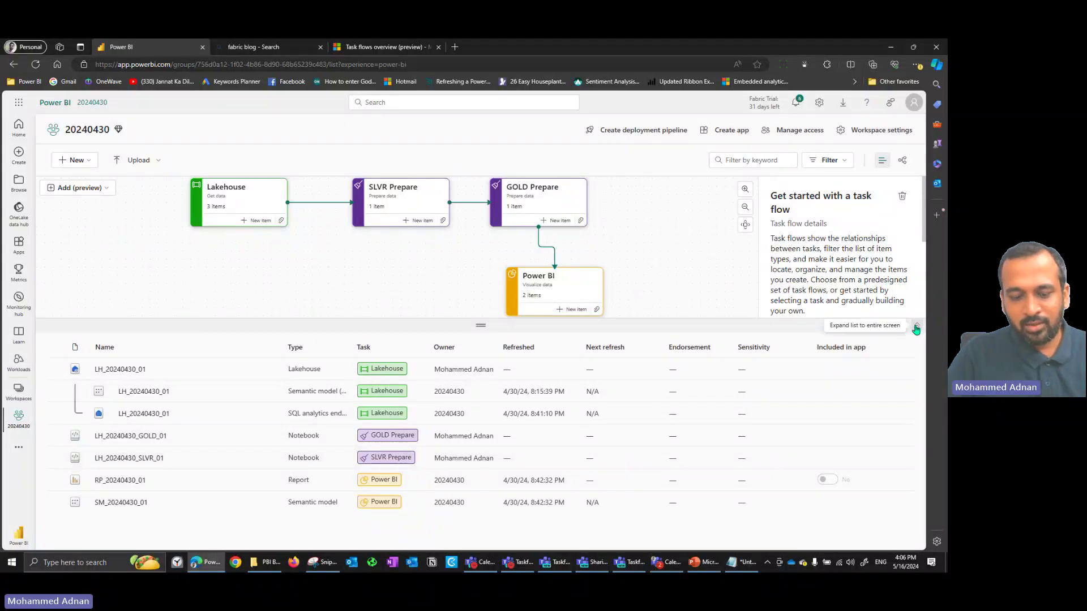
# Step: Expand the item list to the entire workspace page, and switch to PowerPoint to view the Task Flow slides
pyautogui.click(885, 334)
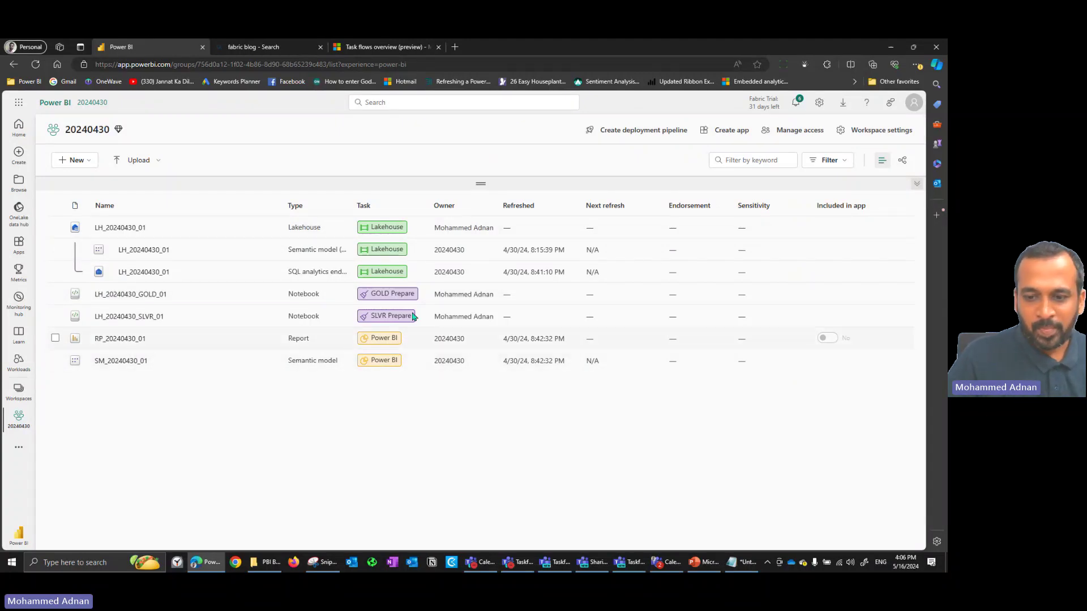
pyautogui.click(706, 561)
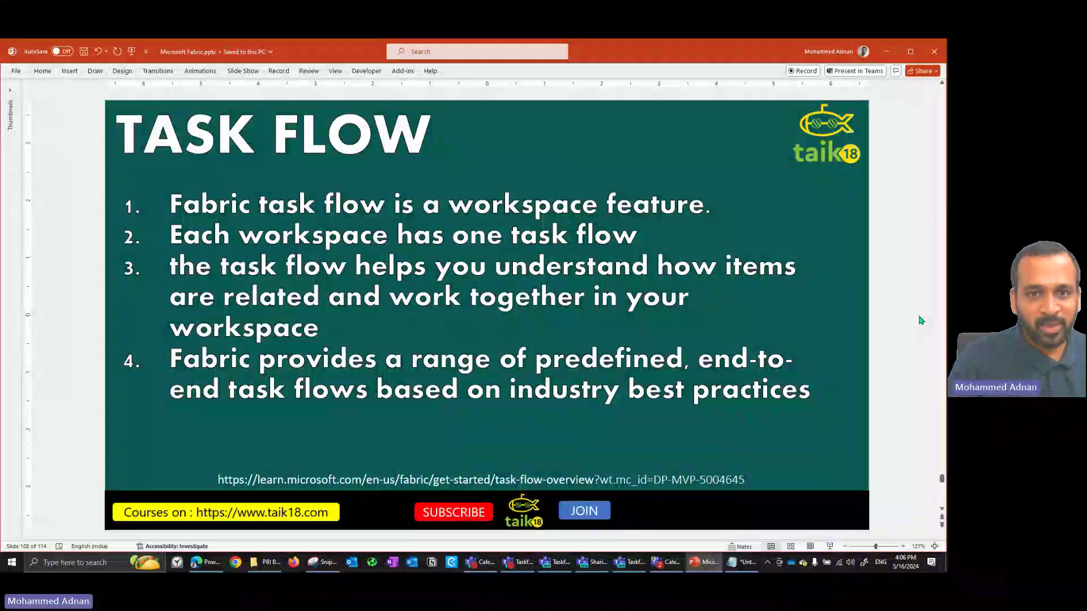
pyautogui.press('pageup')
pyautogui.press('pageup')
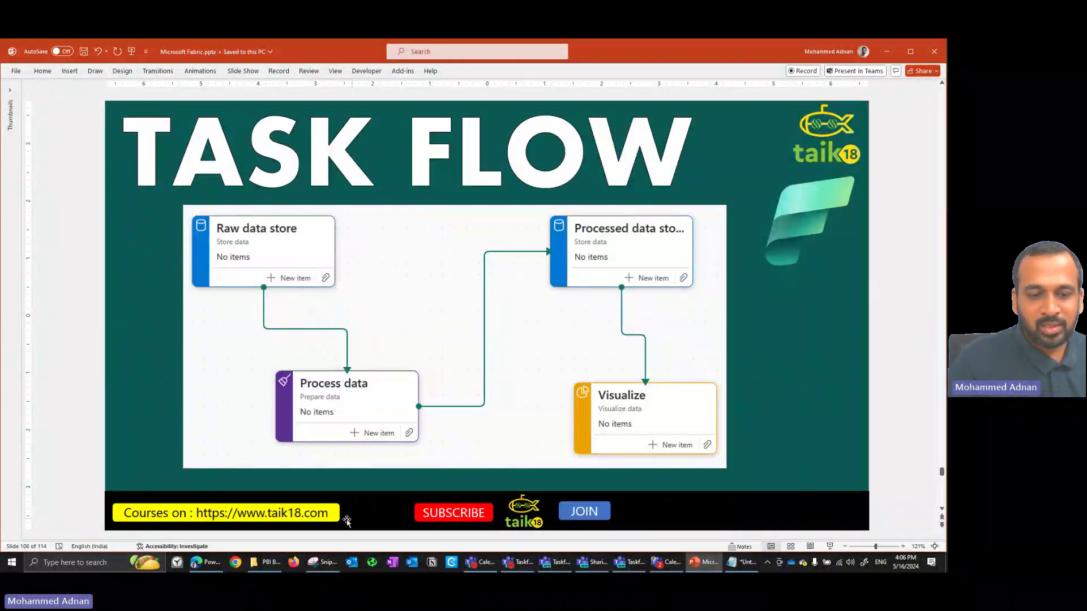
# Step: Switch back to Power BI in the browser and open Dev Pro Workspace from the workspace list
pyautogui.click(209, 564)
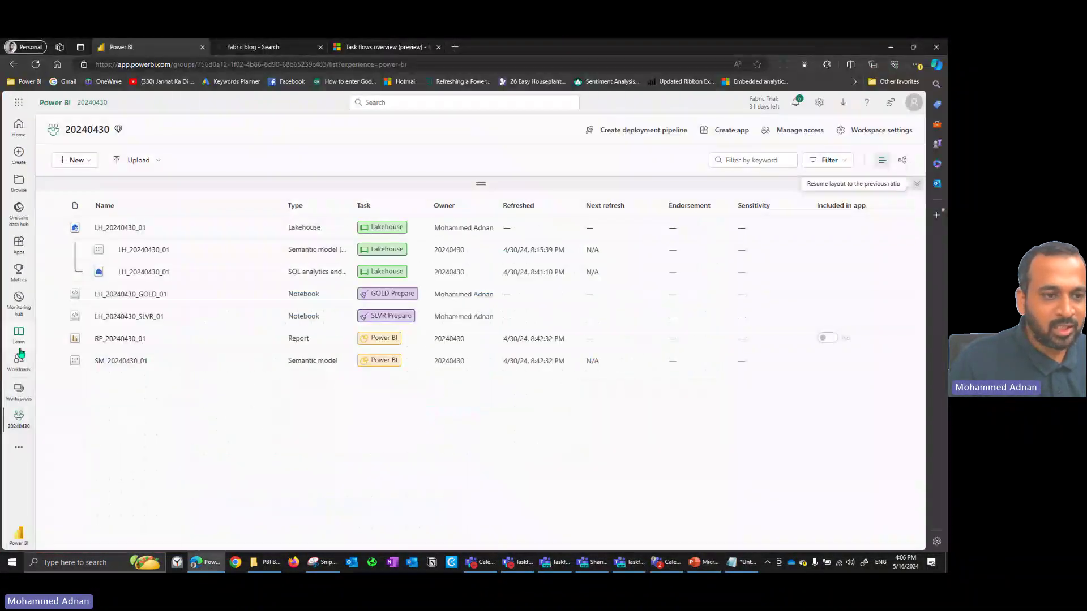
pyautogui.click(19, 390)
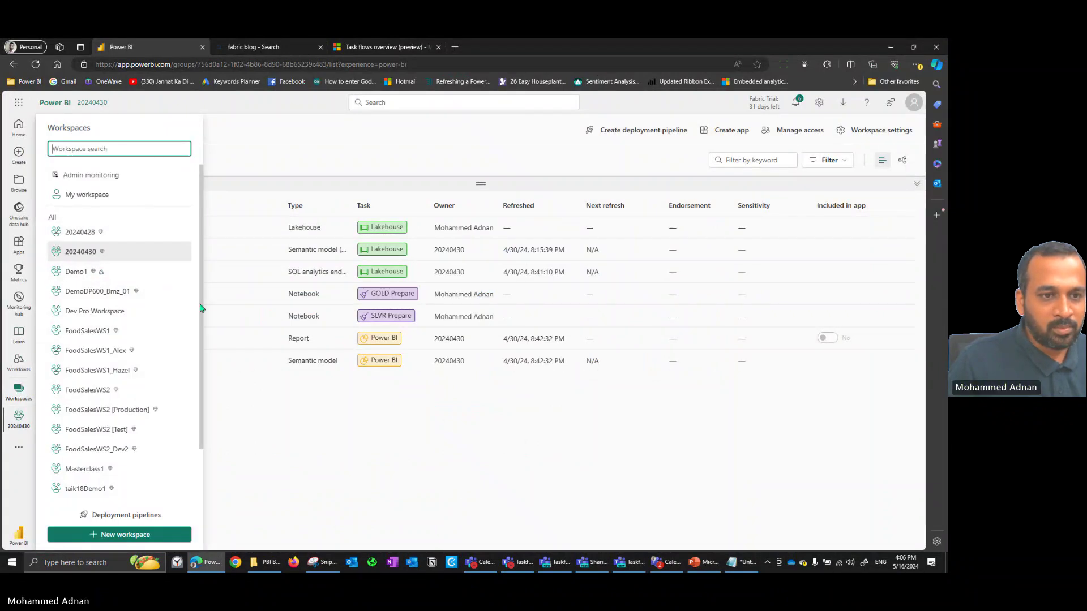
pyautogui.tripleClick(205, 366)
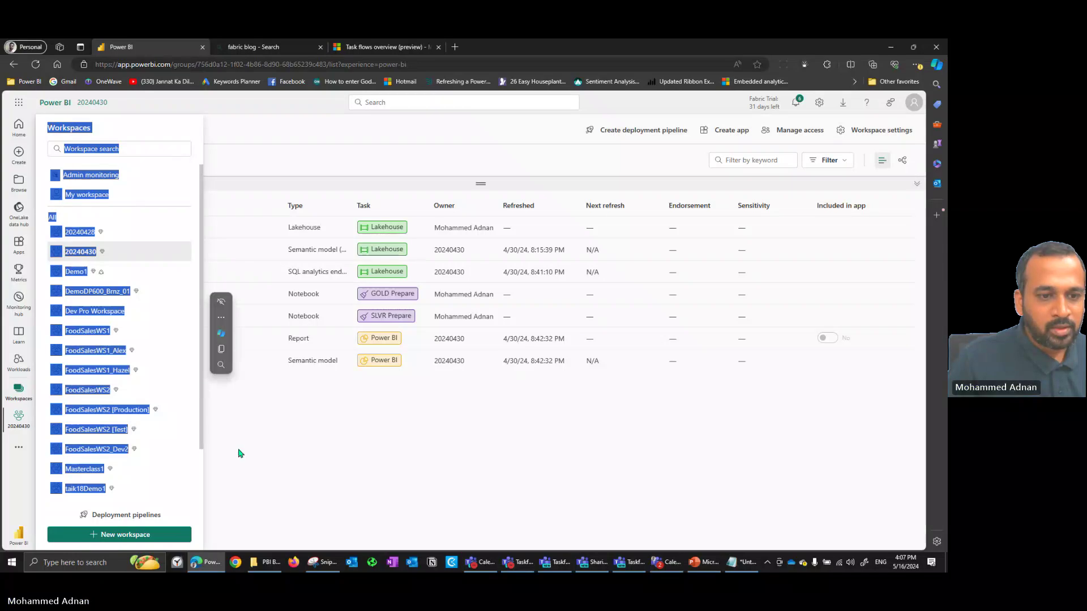
pyautogui.scroll(-1, 192, 463)
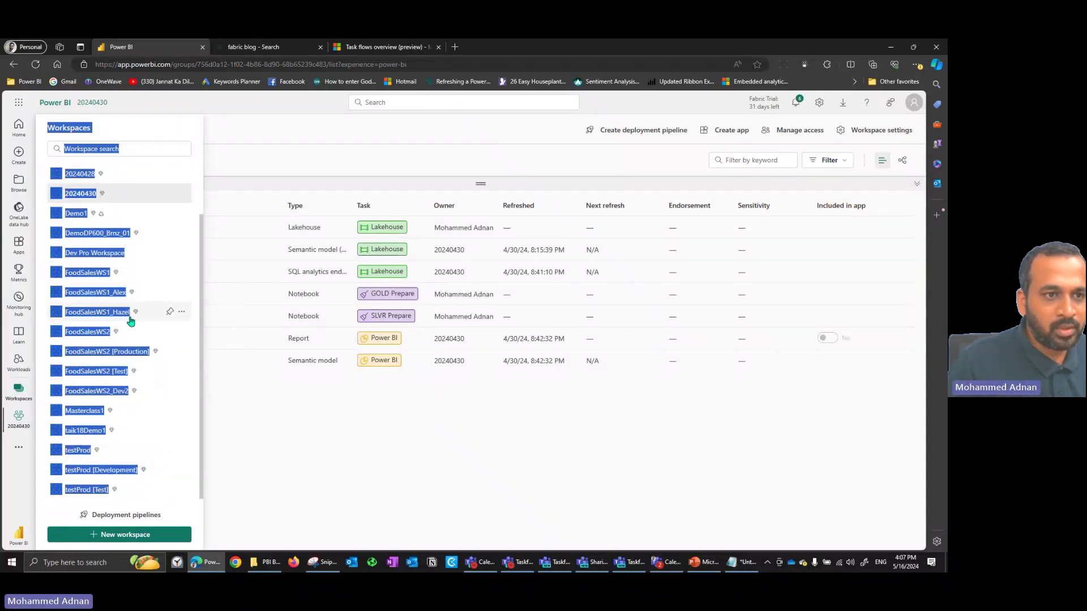
pyautogui.press('Escape')
pyautogui.click(31, 387)
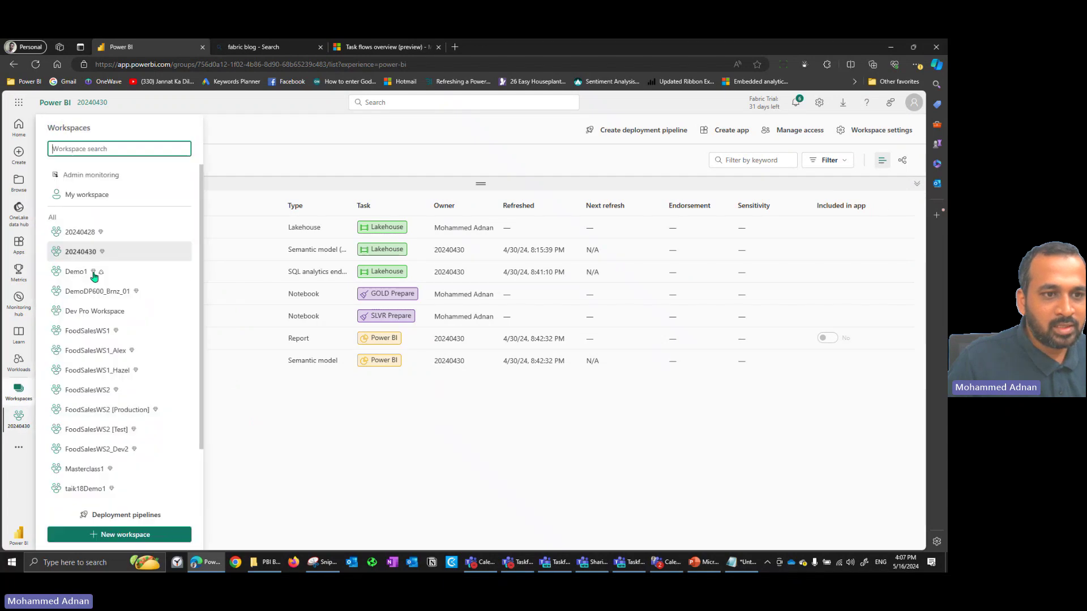
pyautogui.click(95, 310)
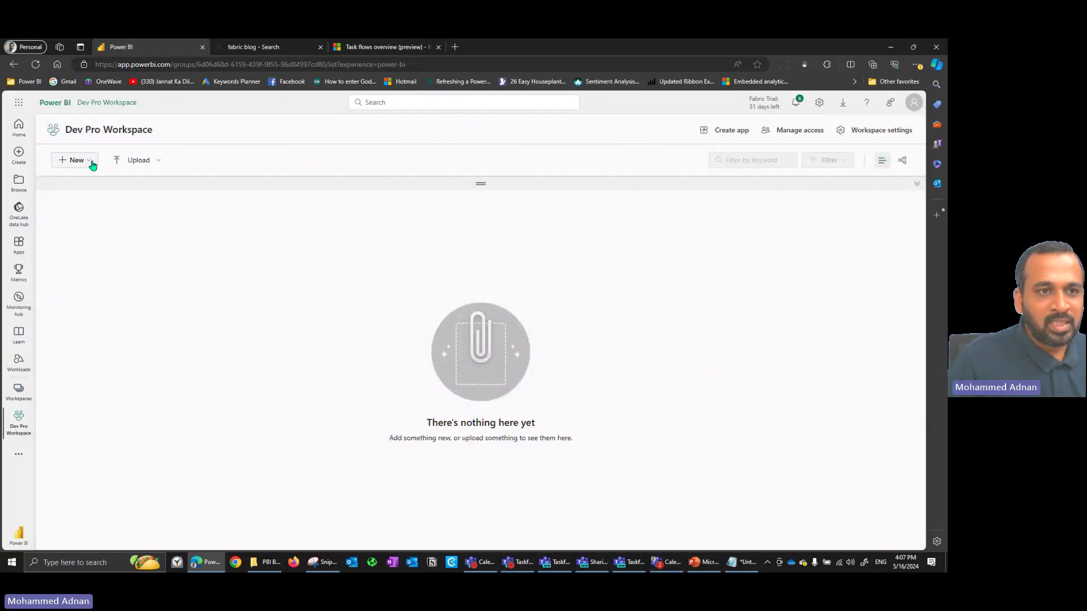
pyautogui.click(93, 163)
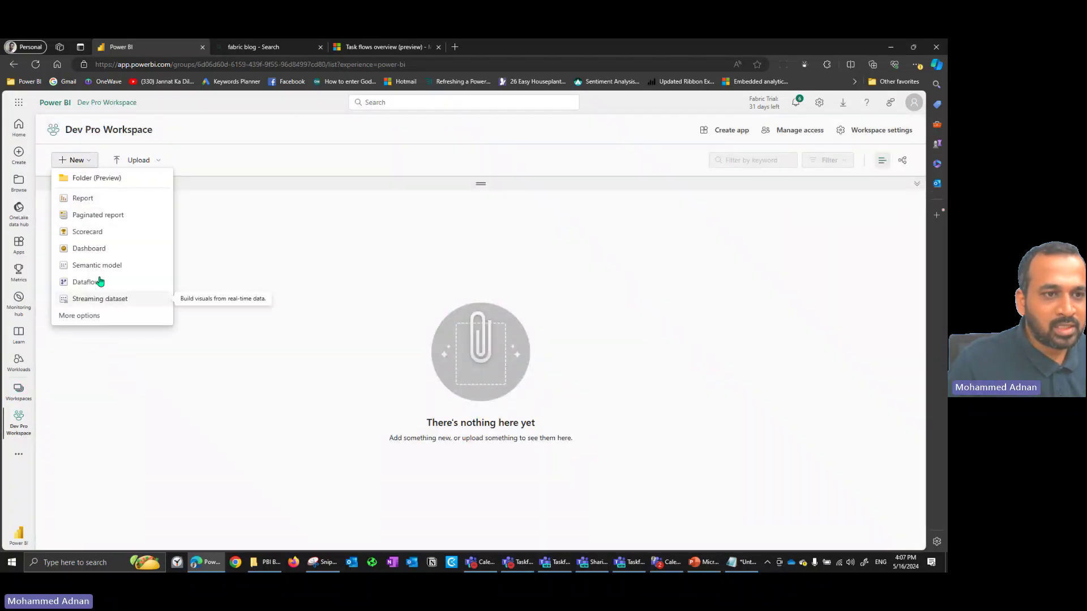
pyautogui.click(95, 199)
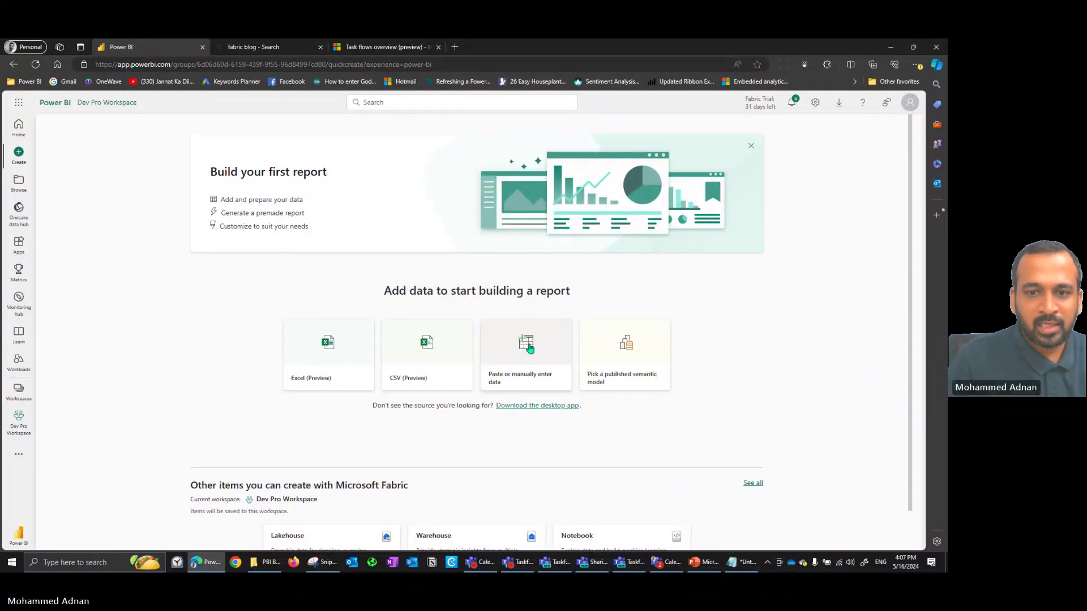
pyautogui.click(530, 349)
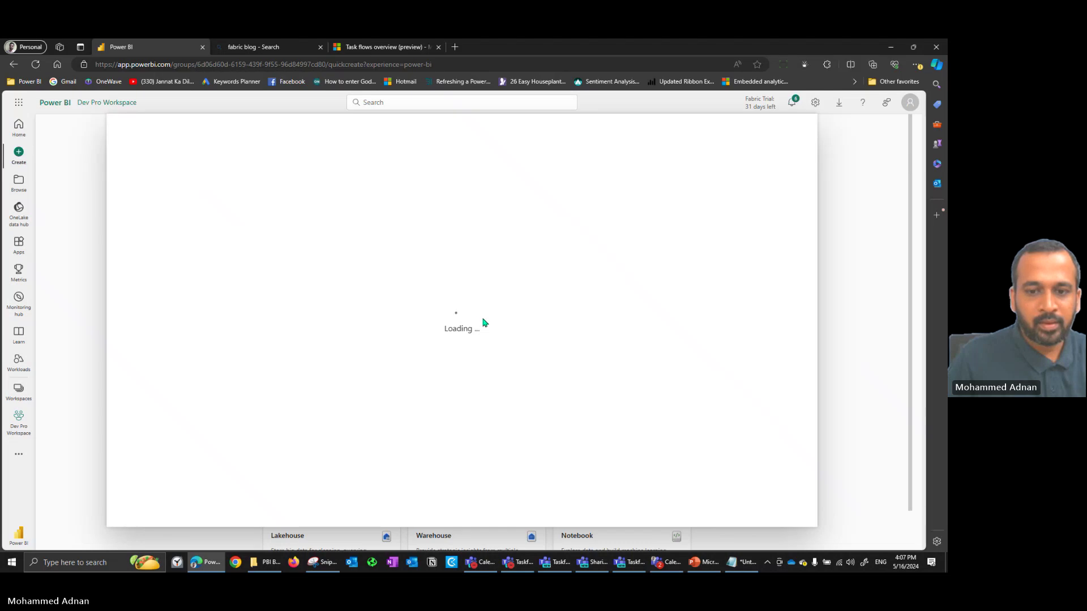
pyautogui.click(19, 422)
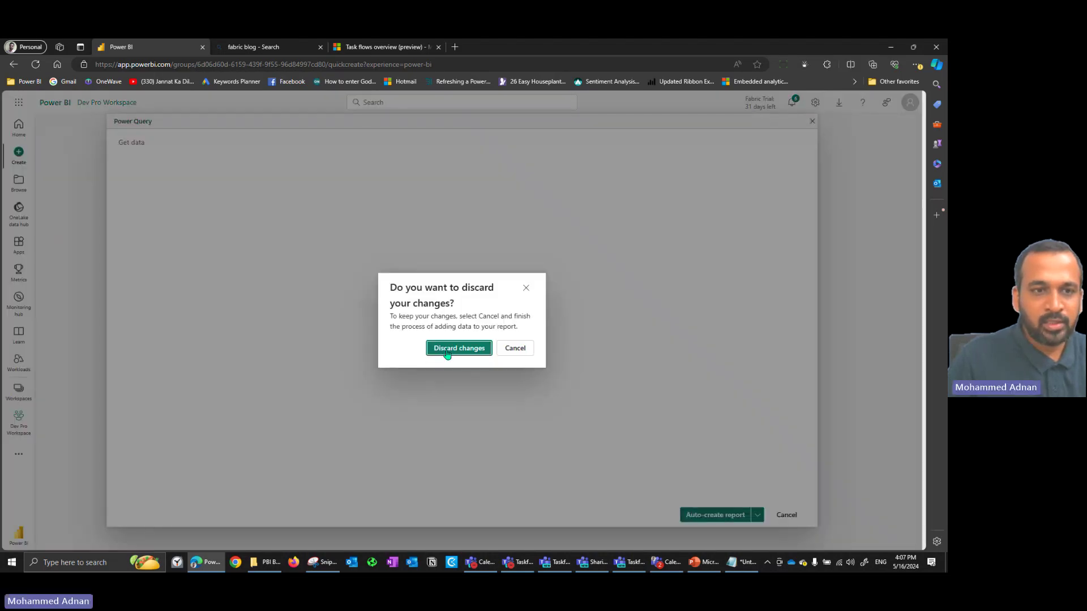
pyautogui.click(447, 350)
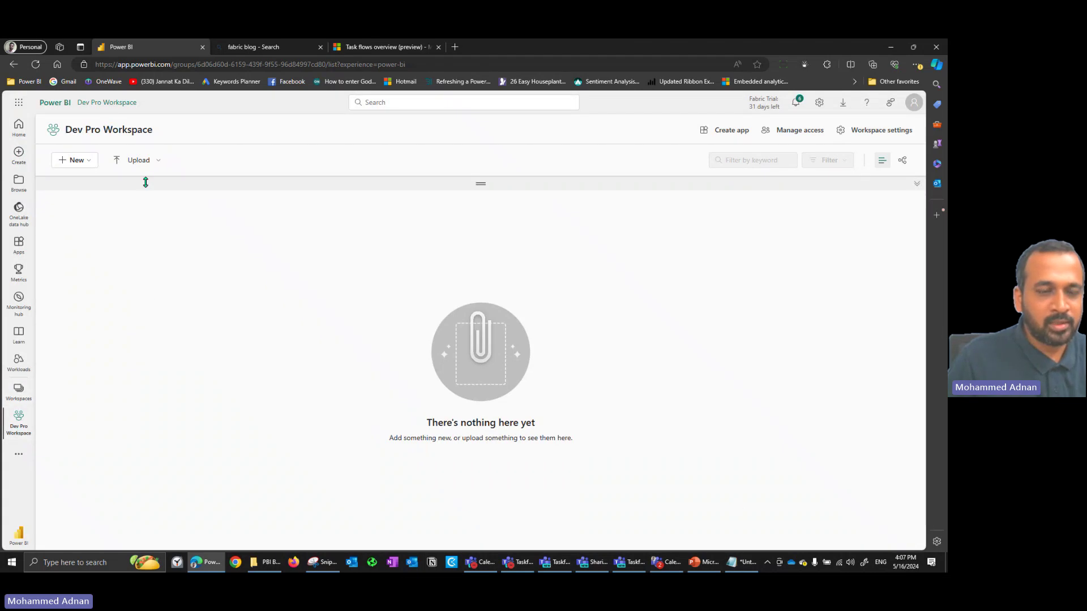
# Step: Upload the local file Power BI Visual Usage.pbix to Dev Pro Workspace
pyautogui.click(150, 163)
pyautogui.click(145, 212)
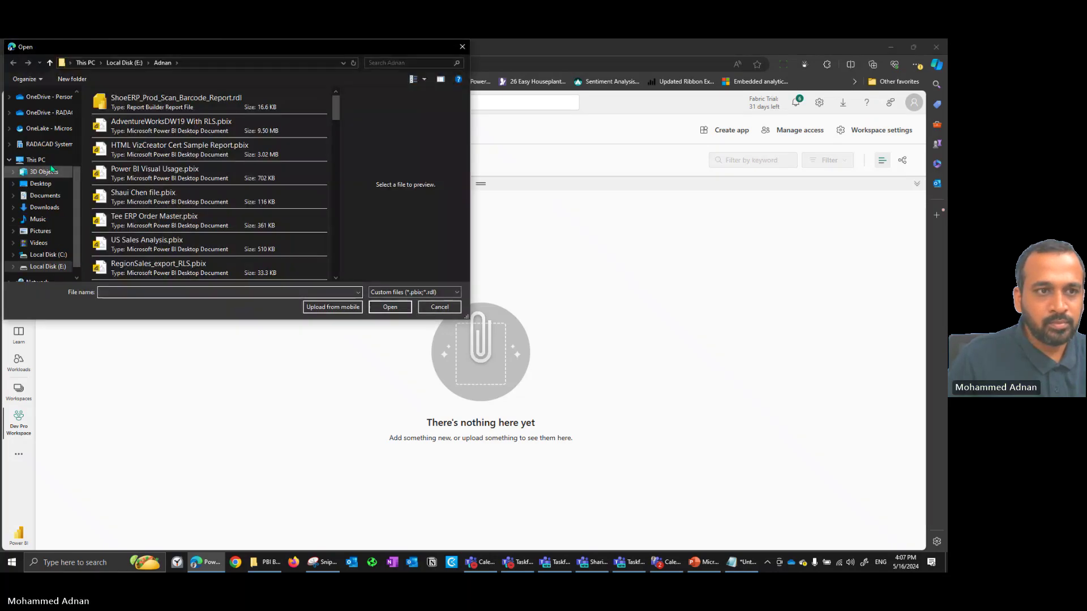
pyautogui.click(193, 131)
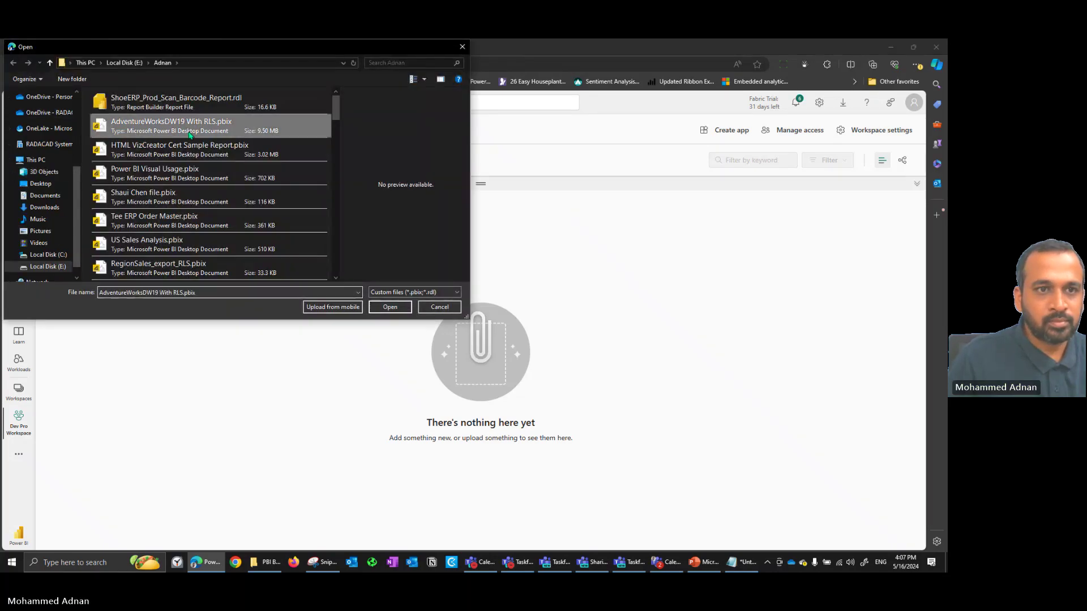
pyautogui.click(192, 173)
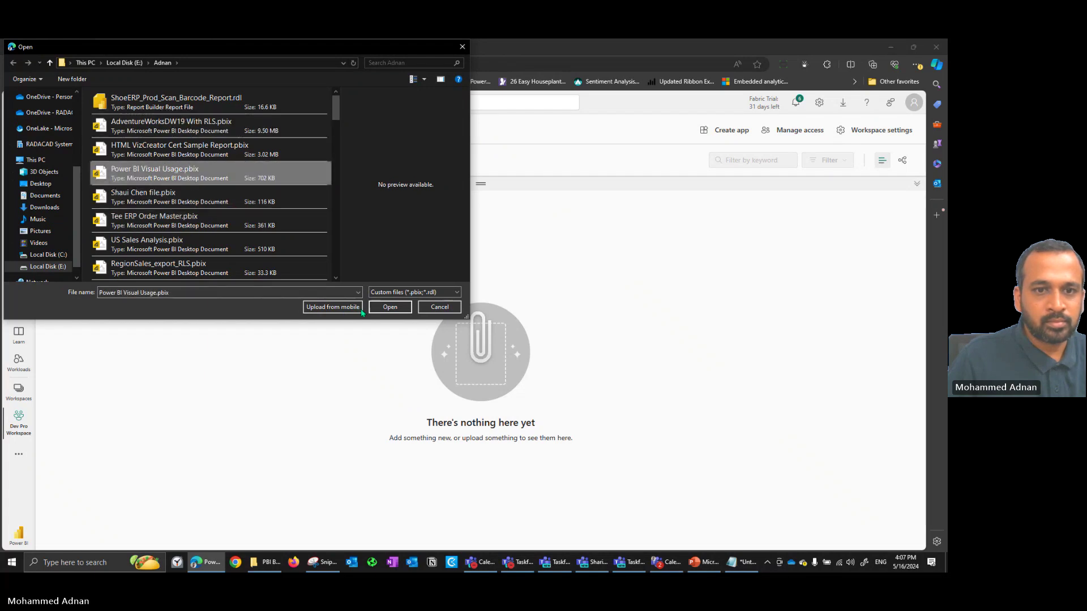
pyautogui.click(390, 310)
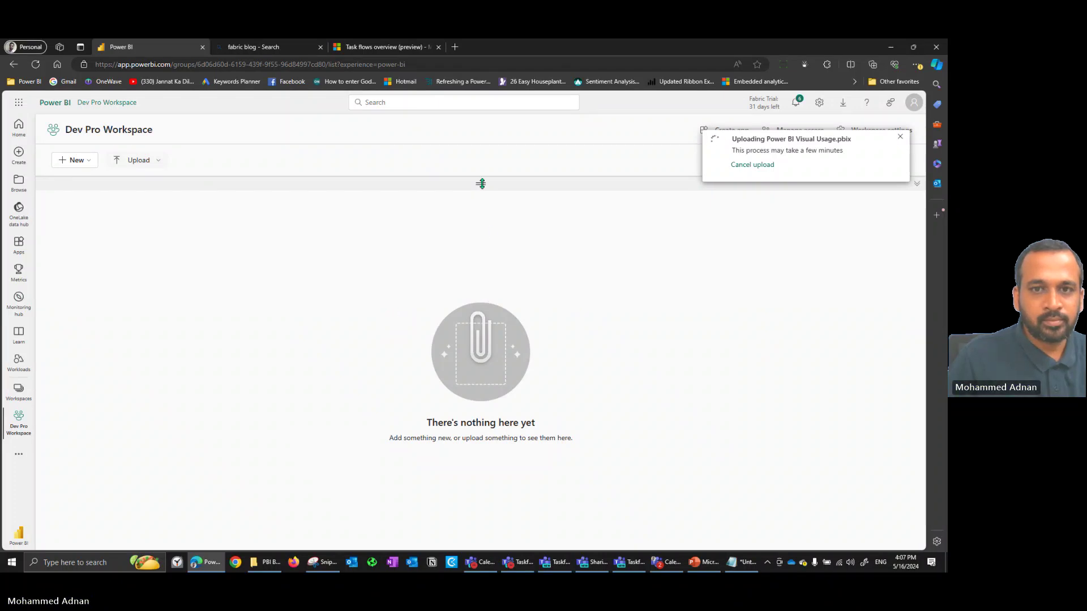
# Step: Reveal the task flow area, add a Visualize data task and assign the existing report Power BI Visual Usage to it
pyautogui.moveTo(482, 183); pyautogui.dragTo(483, 403)
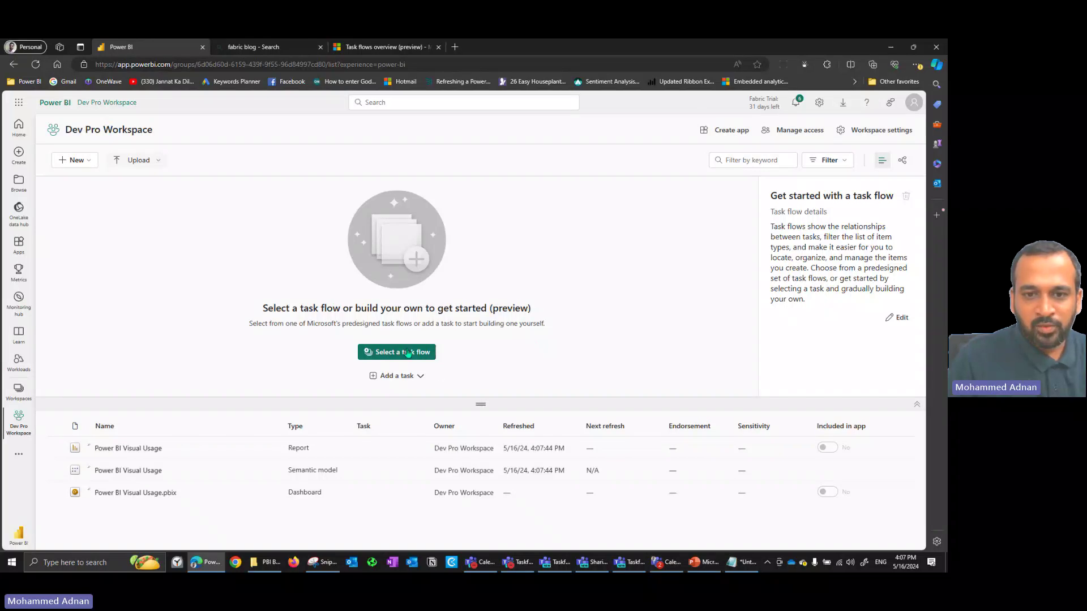
pyautogui.click(415, 376)
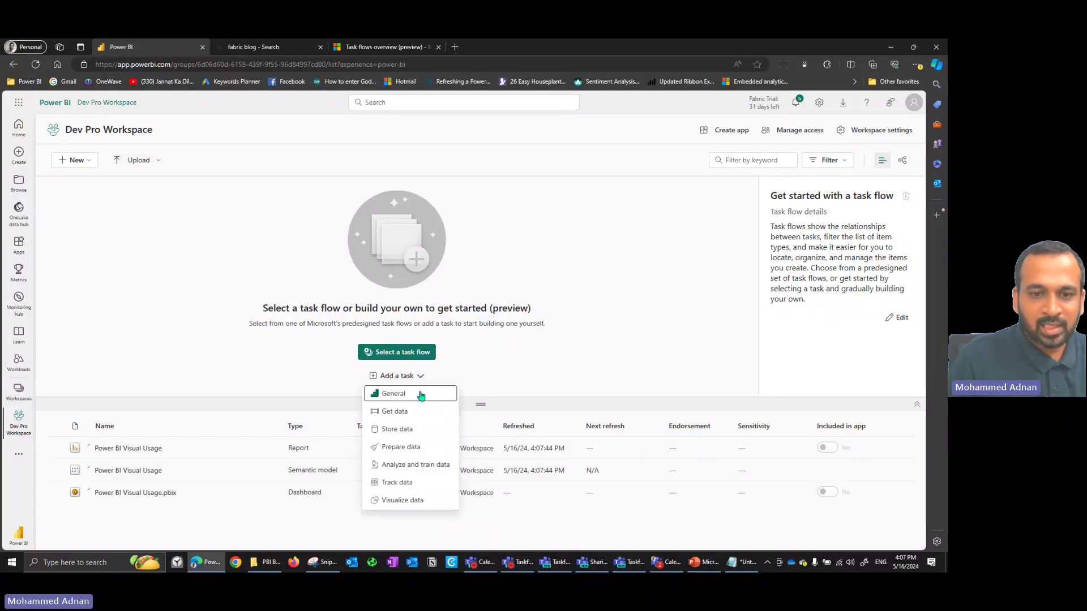
pyautogui.click(406, 498)
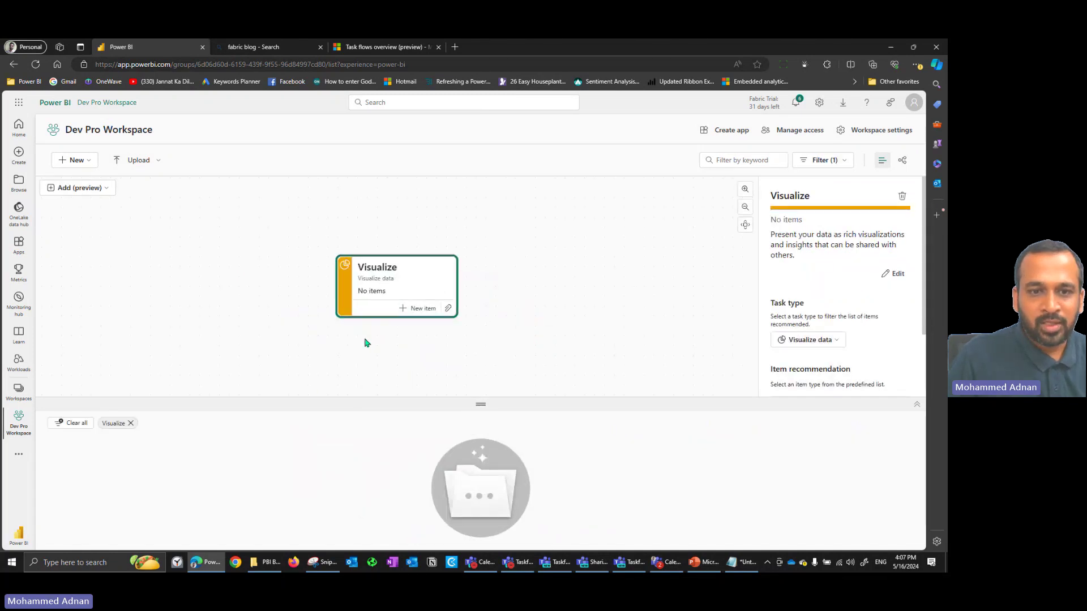
pyautogui.click(448, 309)
pyautogui.click(268, 265)
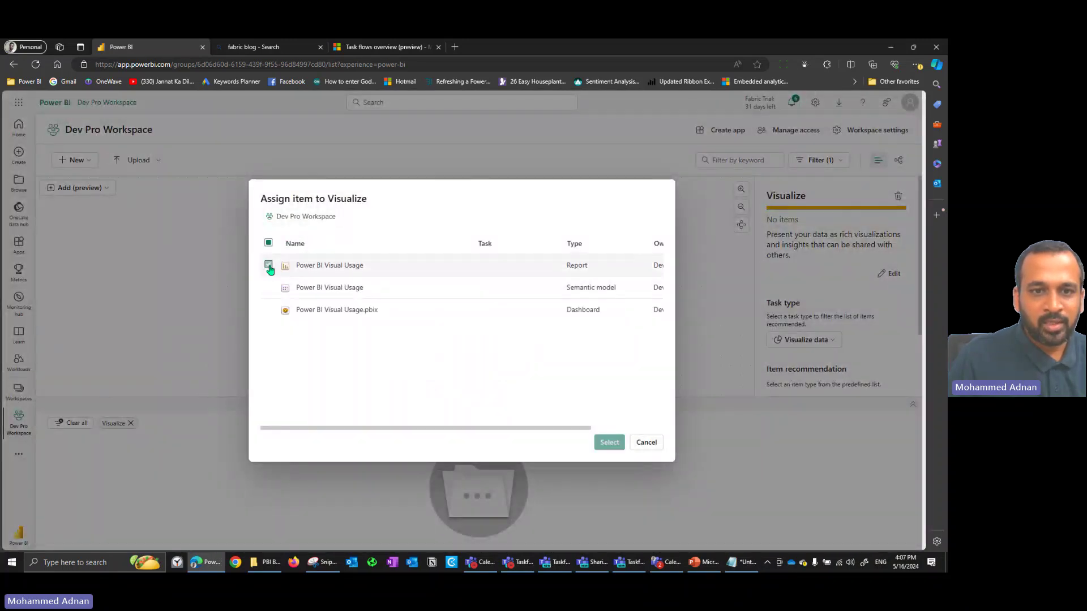
pyautogui.click(603, 445)
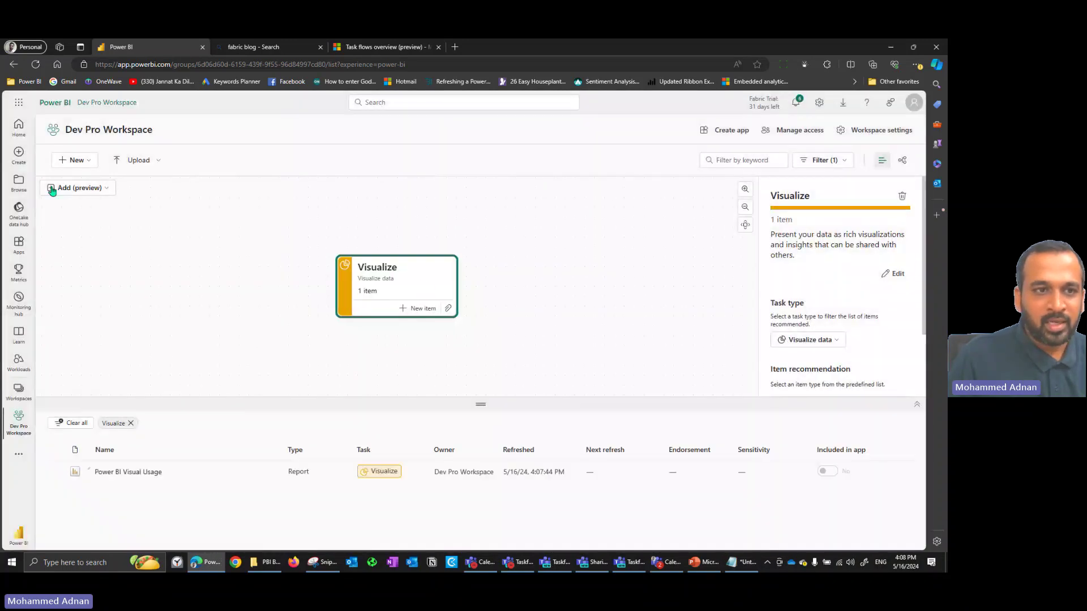
# Step: Add a second Visualize data task connected to the first, and assign the semantic model Power BI Visual Usage to it
pyautogui.click(100, 189)
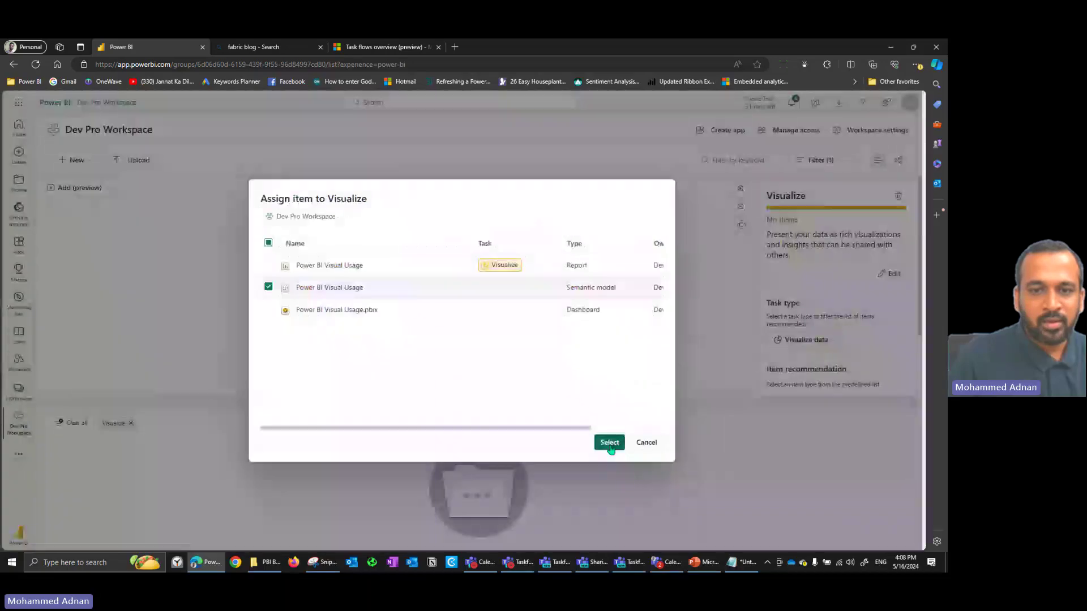
pyautogui.click(610, 443)
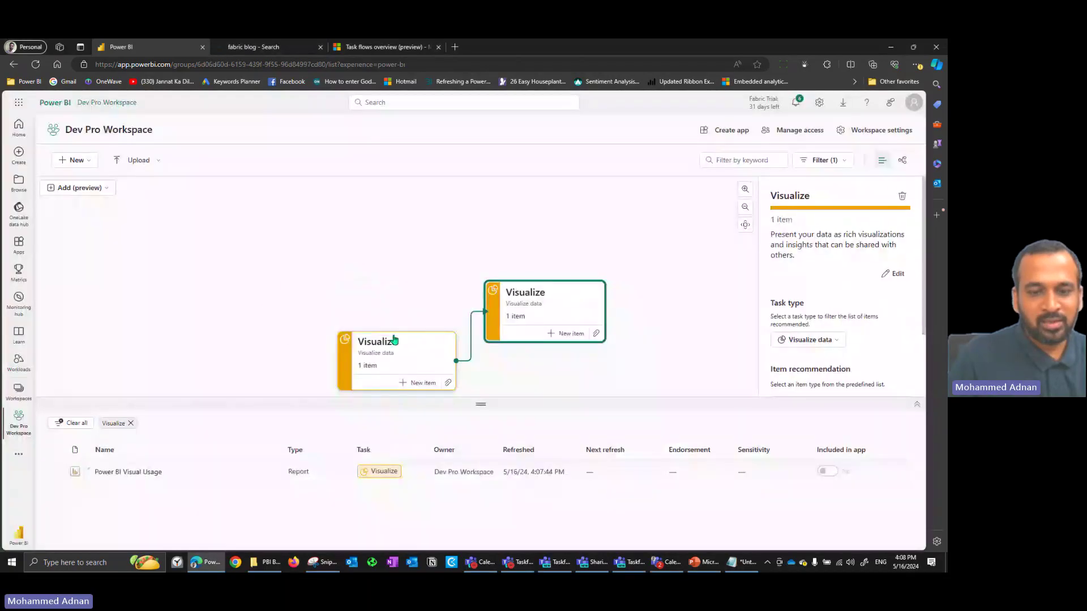
pyautogui.click(257, 321)
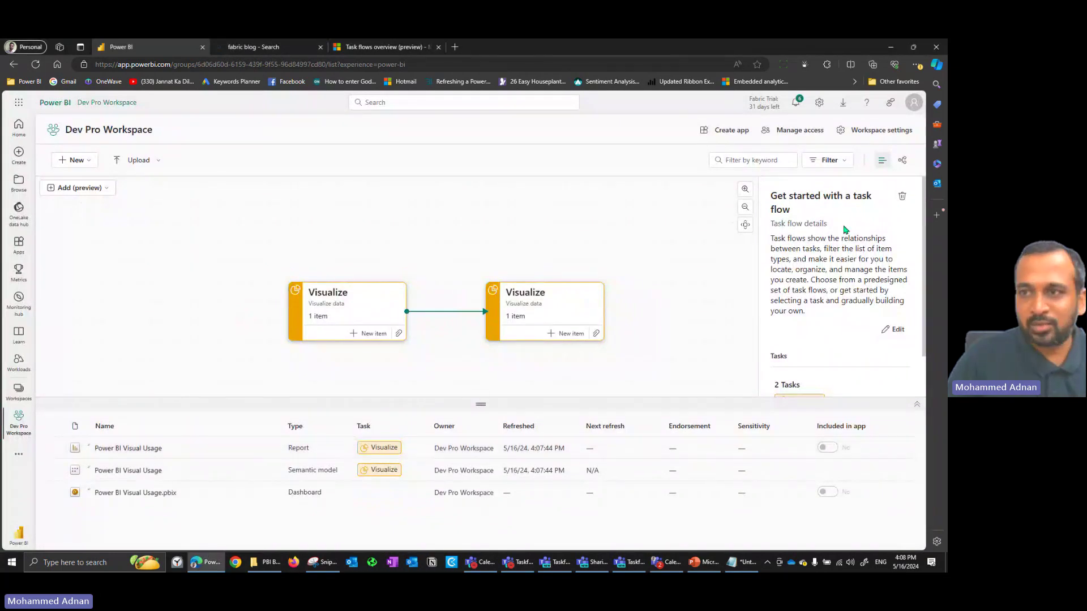
# Step: Check the workspace's license mode in its settings, and switch to PowerPoint to view the Task Flow slide
pyautogui.click(877, 134)
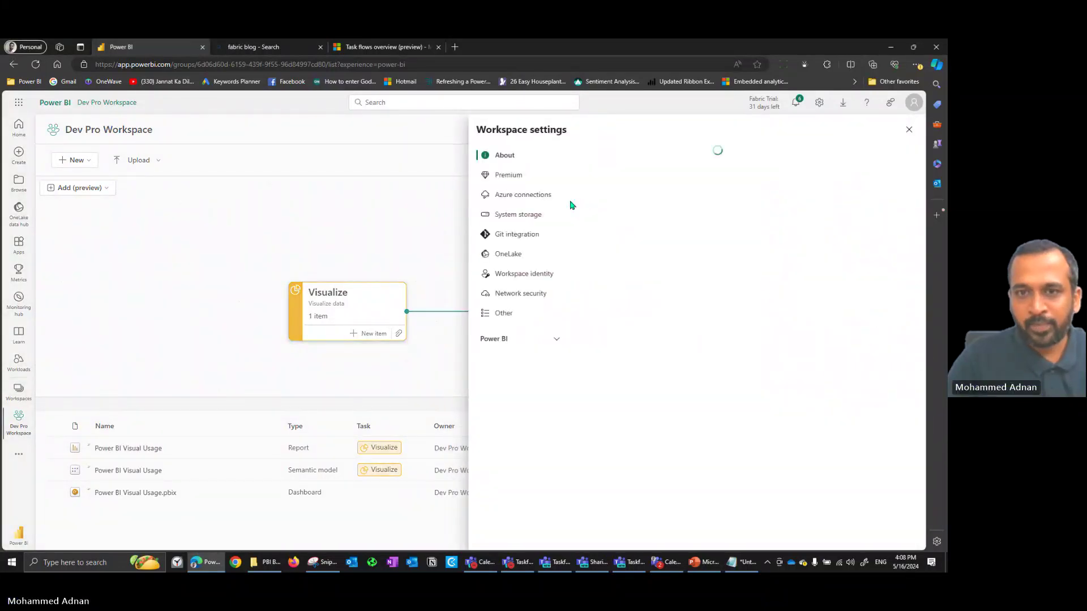
pyautogui.click(565, 178)
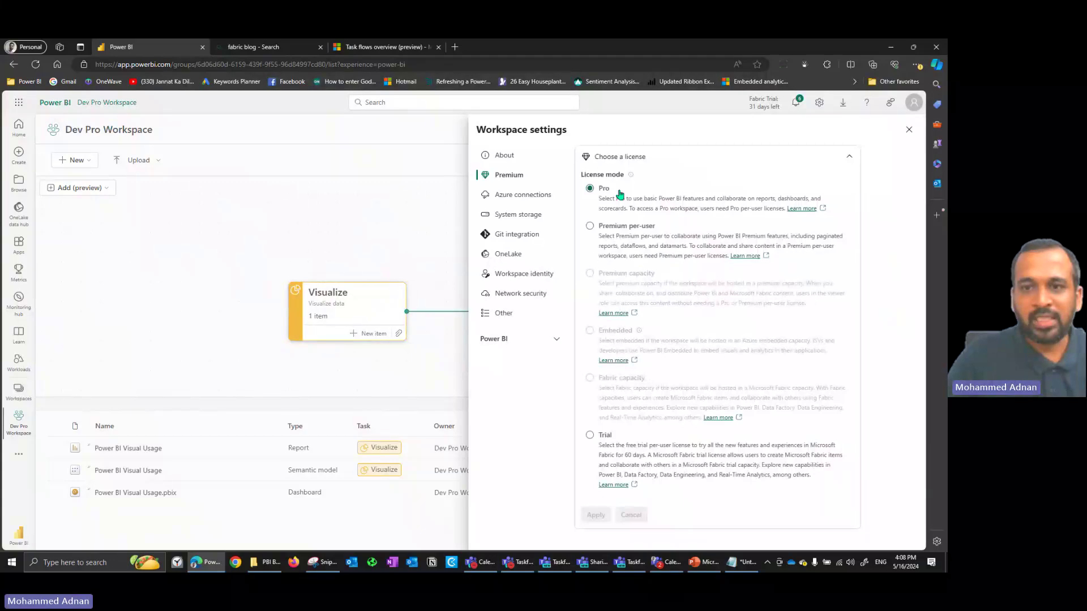
pyautogui.click(908, 129)
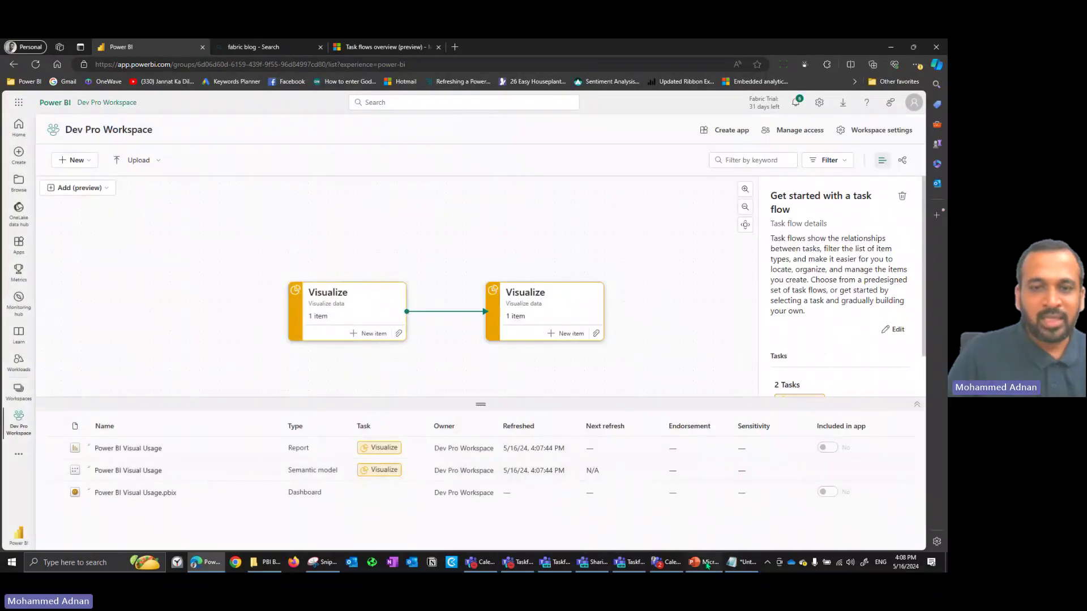
pyautogui.click(707, 564)
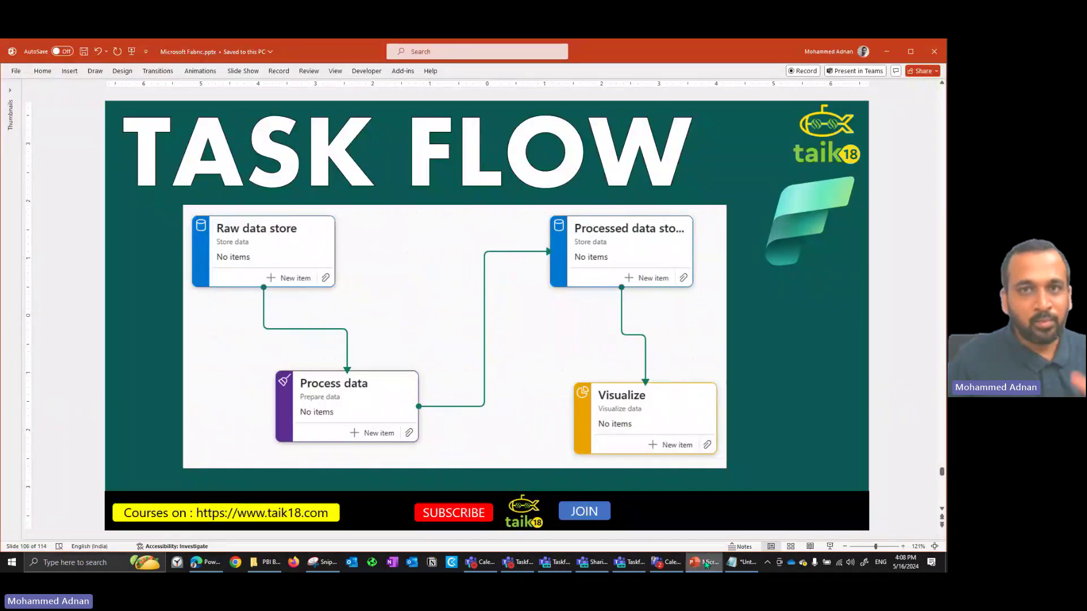